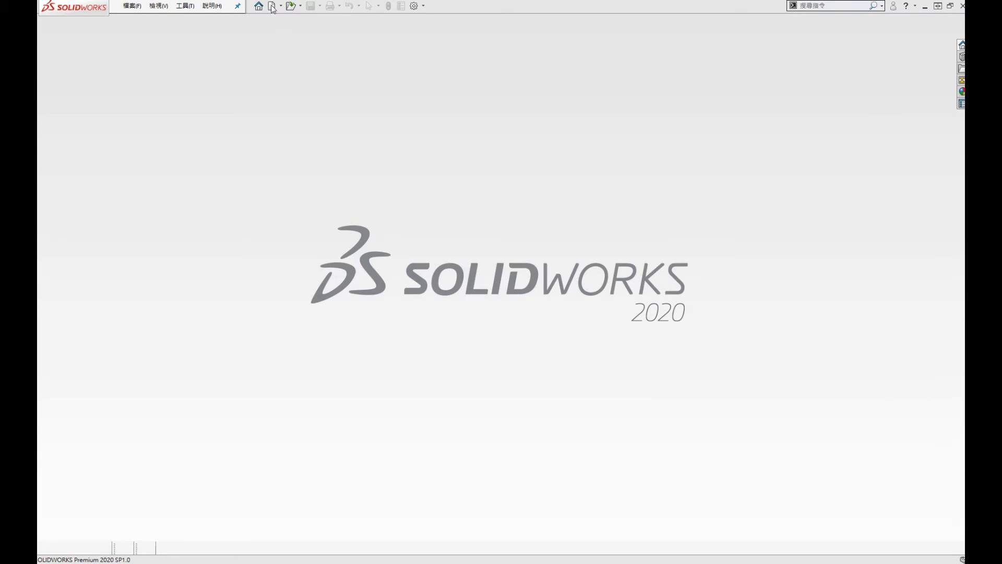
Bring up the new-document templates after reviewing the bracket reference drawing.
left_click(271, 7)
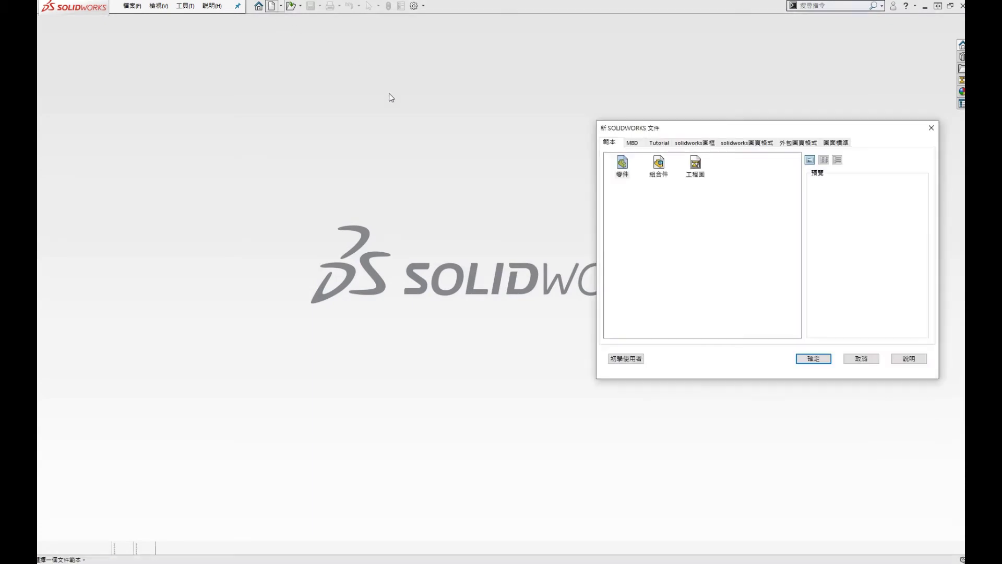
Create a new part and sketch a centre rectangle at the origin on the Top Plane.
left_click(813, 359)
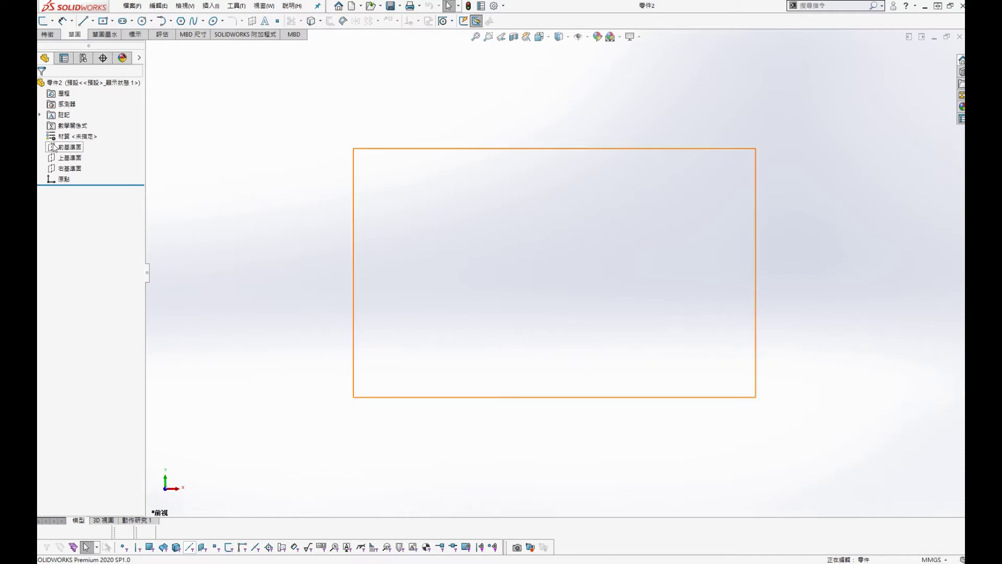
left_click(69, 147)
key("s")
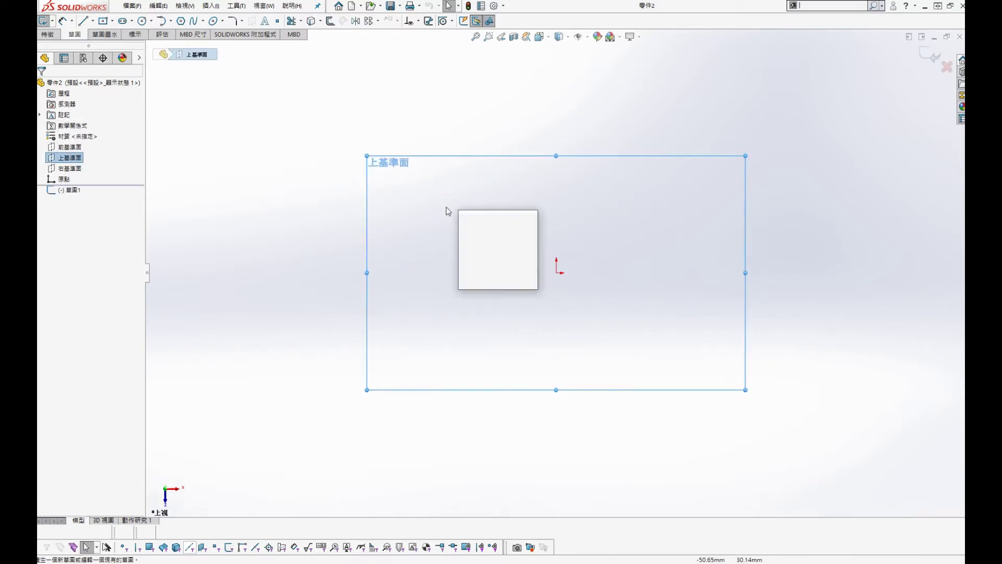
left_click(475, 232)
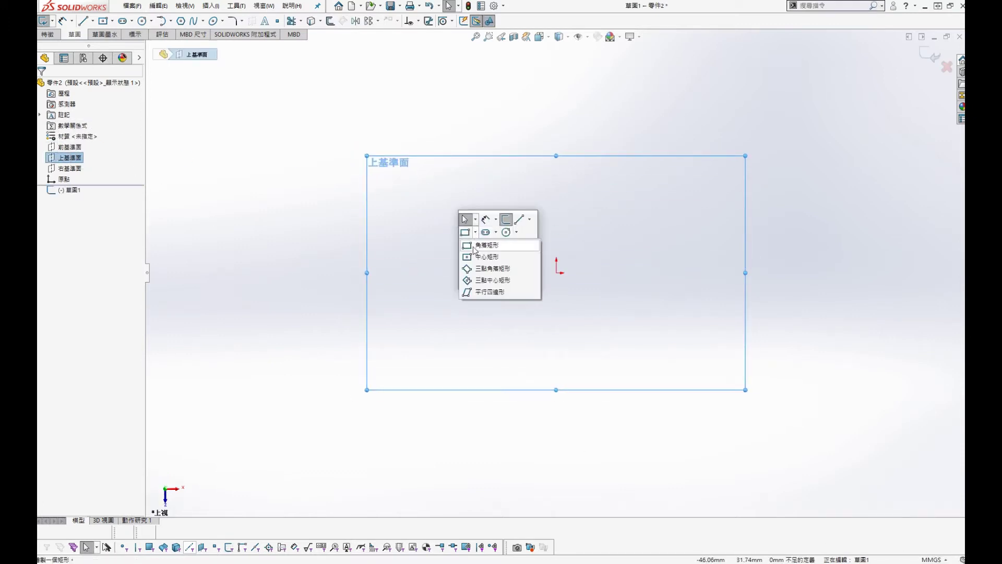
left_click(557, 272)
left_click(426, 180)
Dimension the rectangle 120 mm wide and 80 mm high.
key("s")
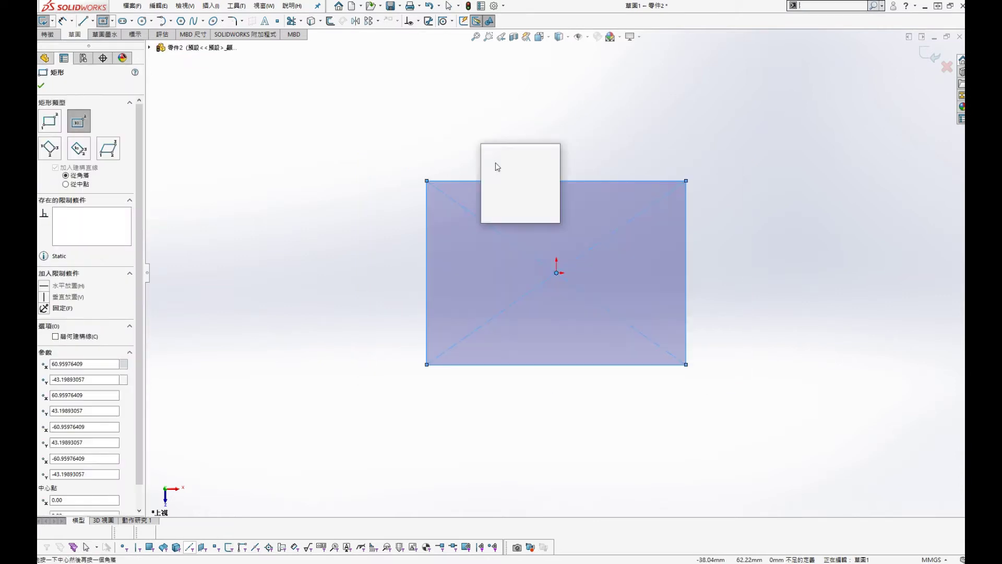
left_click(509, 154)
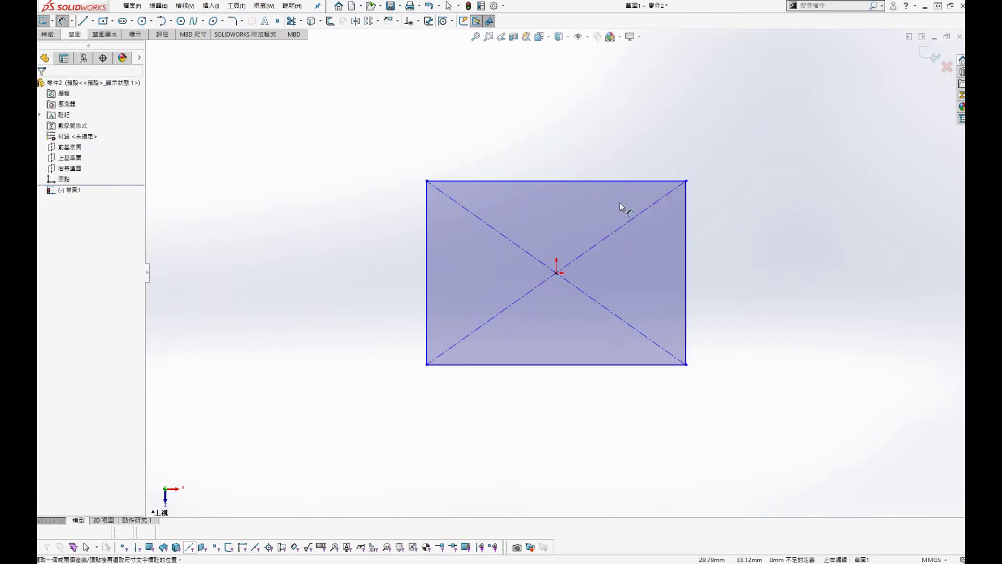
left_click(622, 180)
left_click(623, 145)
left_click(619, 146)
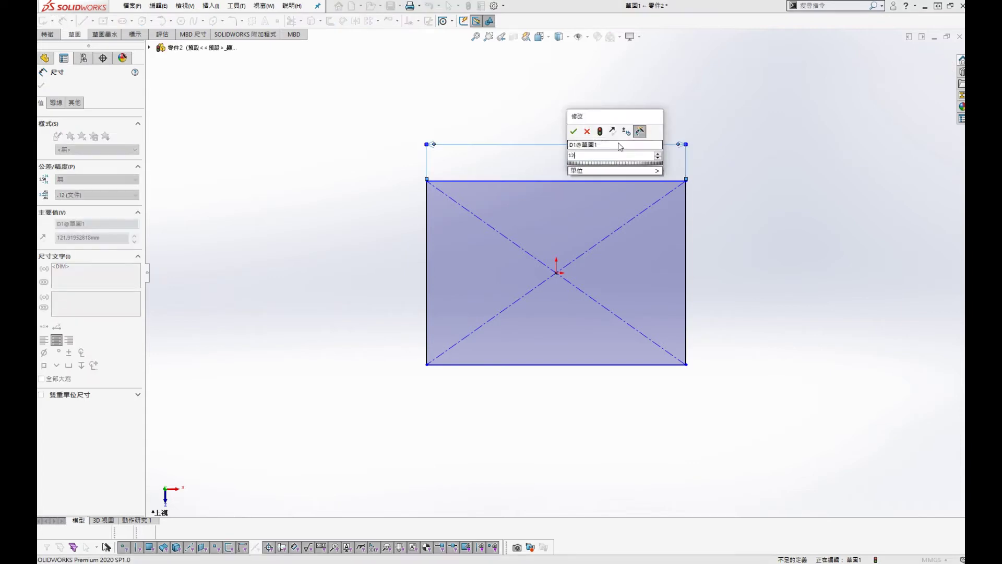
type("120")
key("Return")
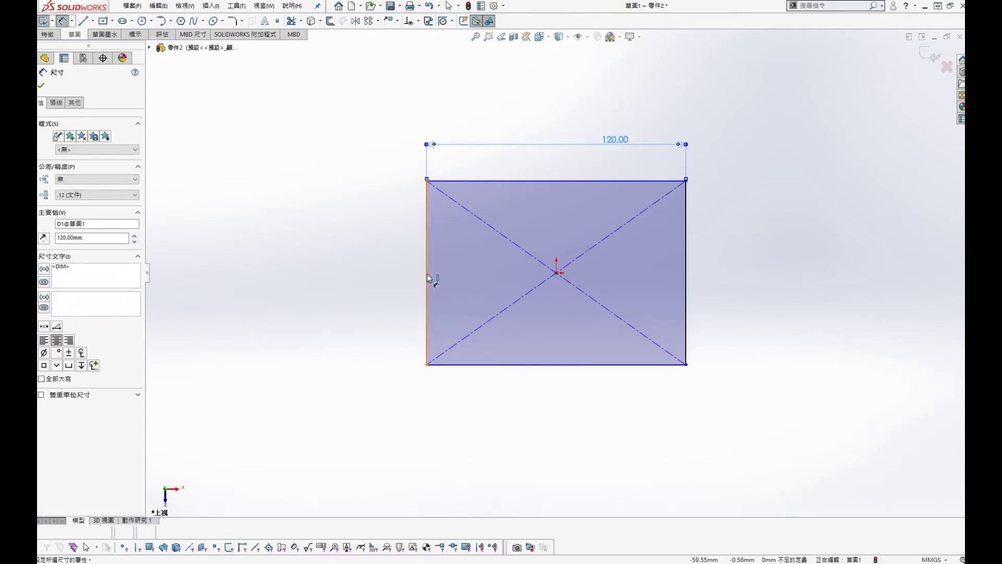
left_click(427, 276)
left_click(371, 272)
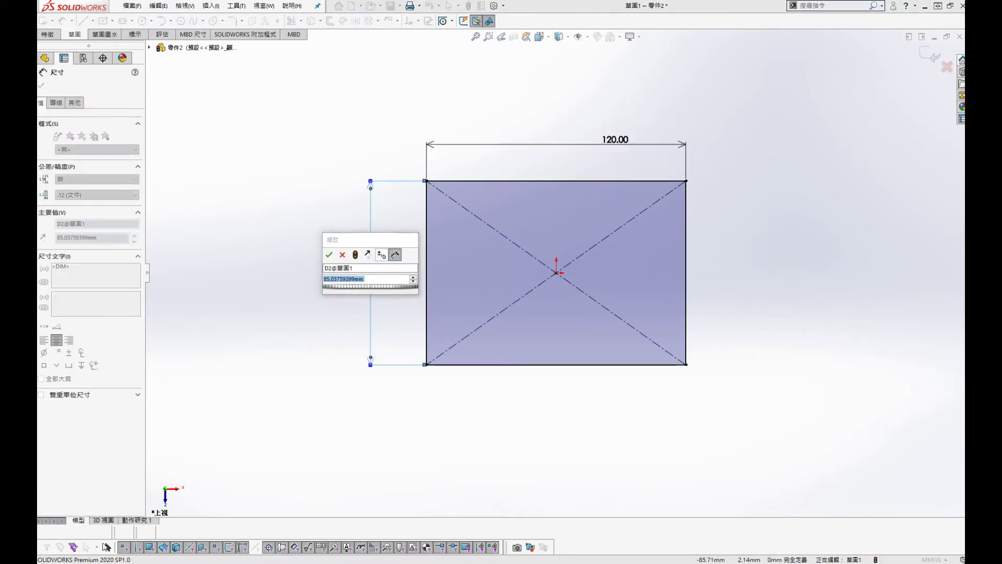
type("80")
key("Return")
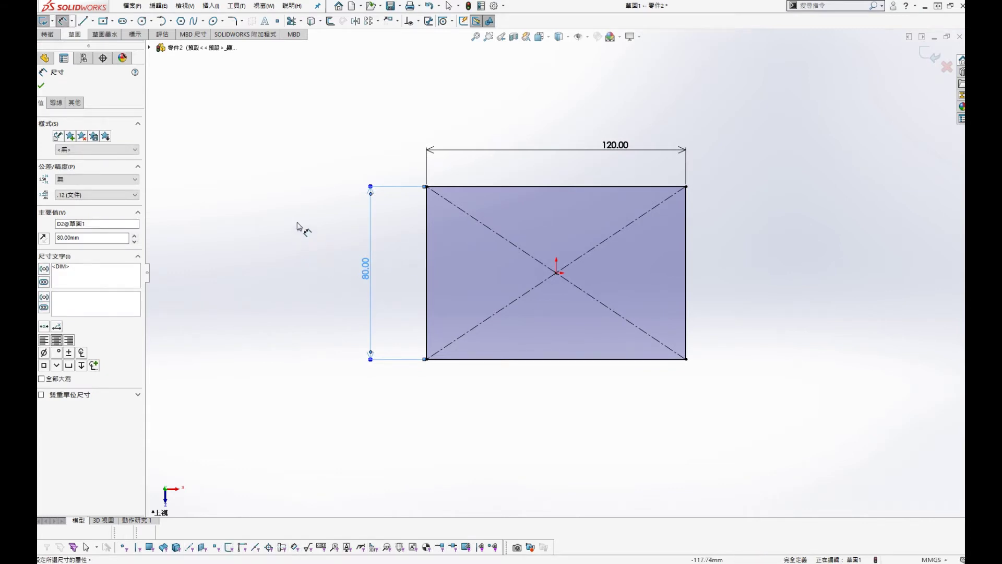
Extrude the rectangle 15 mm into a solid plate (Boss-Extrude1).
key("s")
left_click(344, 254)
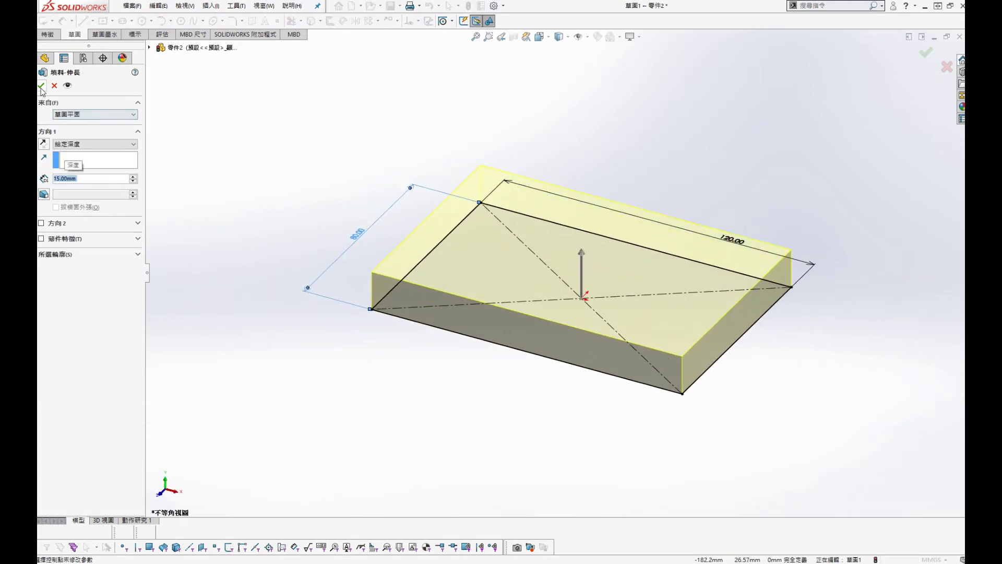
key("Return")
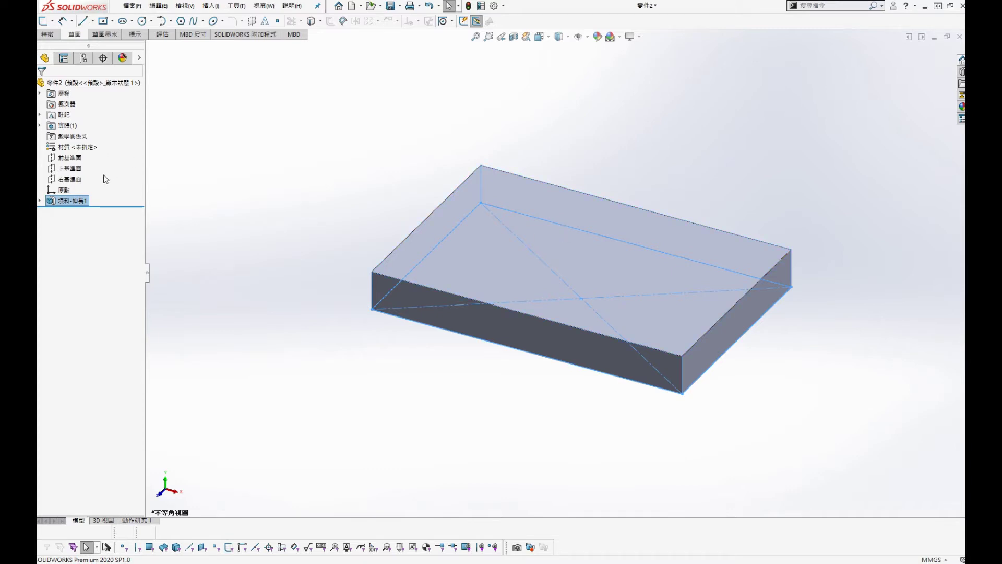
Start a sketch on the Front Plane and view it straight on.
left_click(75, 161)
left_click(81, 145)
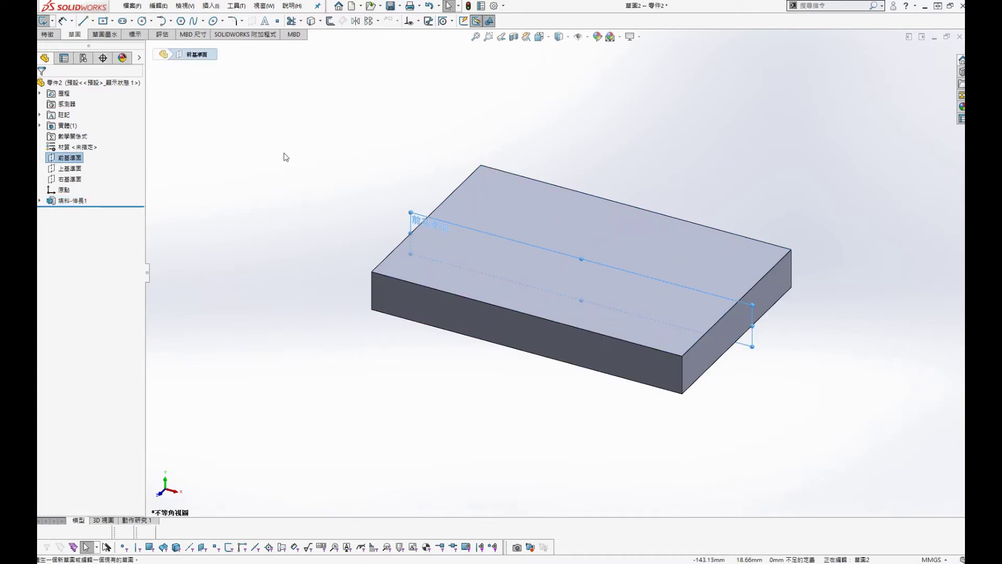
key("s")
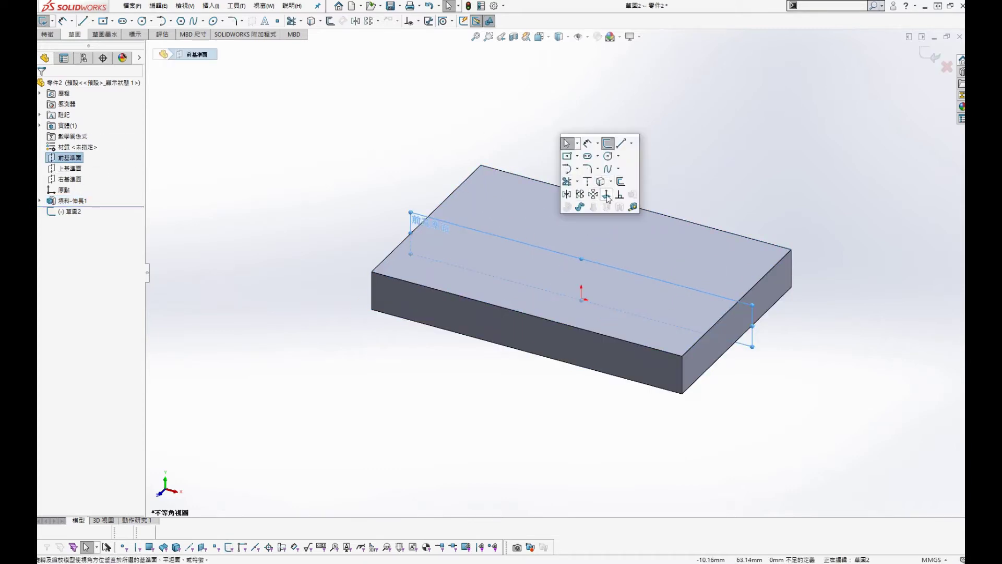
key("s")
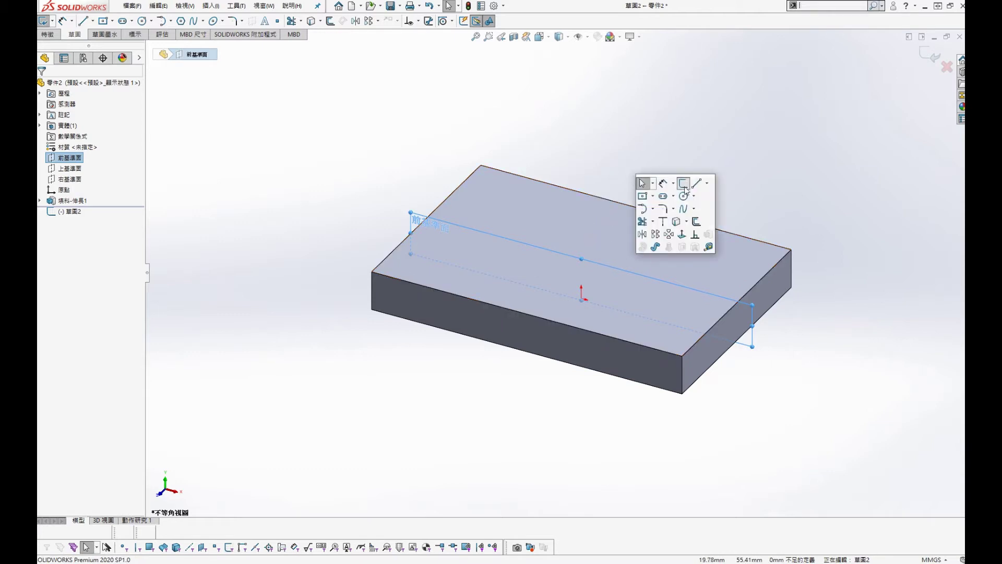
left_click(682, 236)
key("s")
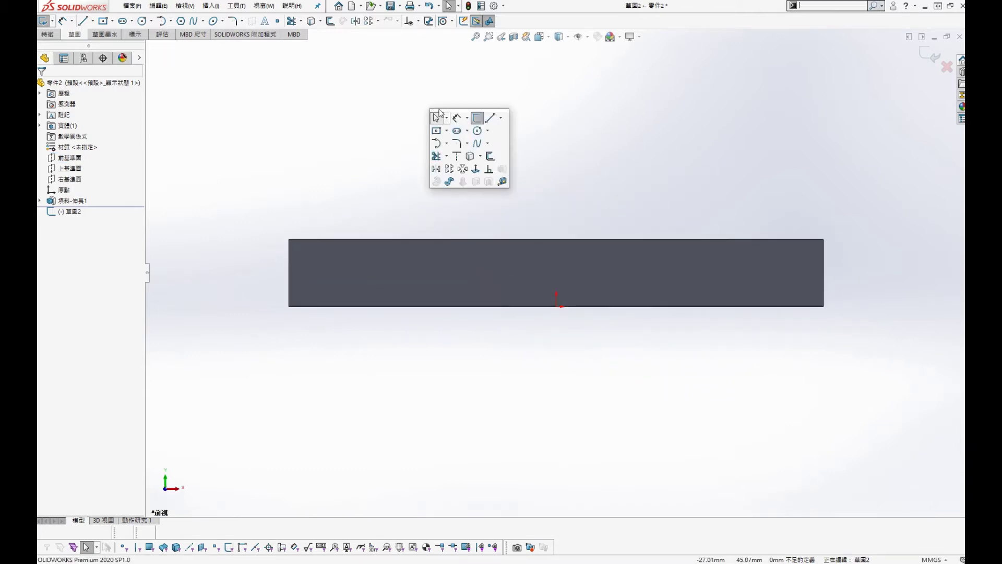
Draw a corner-to-corner slot rectangle along the plate's bottom edge.
left_click(447, 131)
left_click(454, 155)
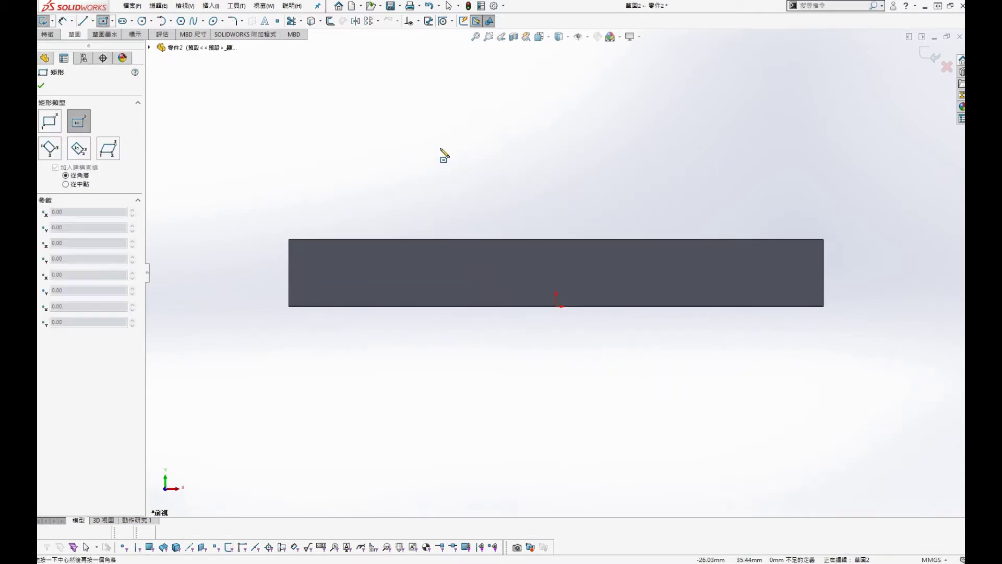
key("s")
left_click(504, 179)
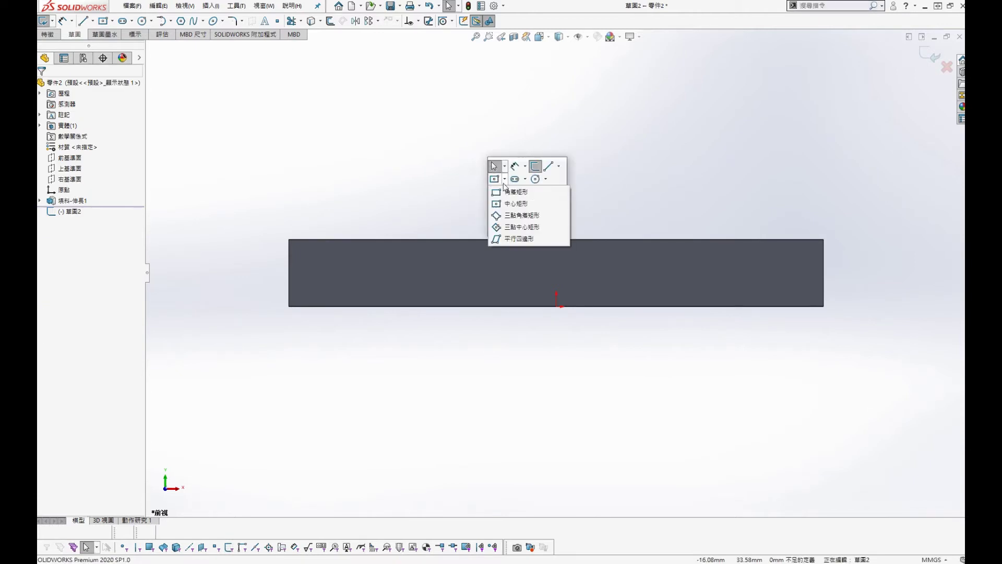
left_click(499, 194)
left_click(470, 262)
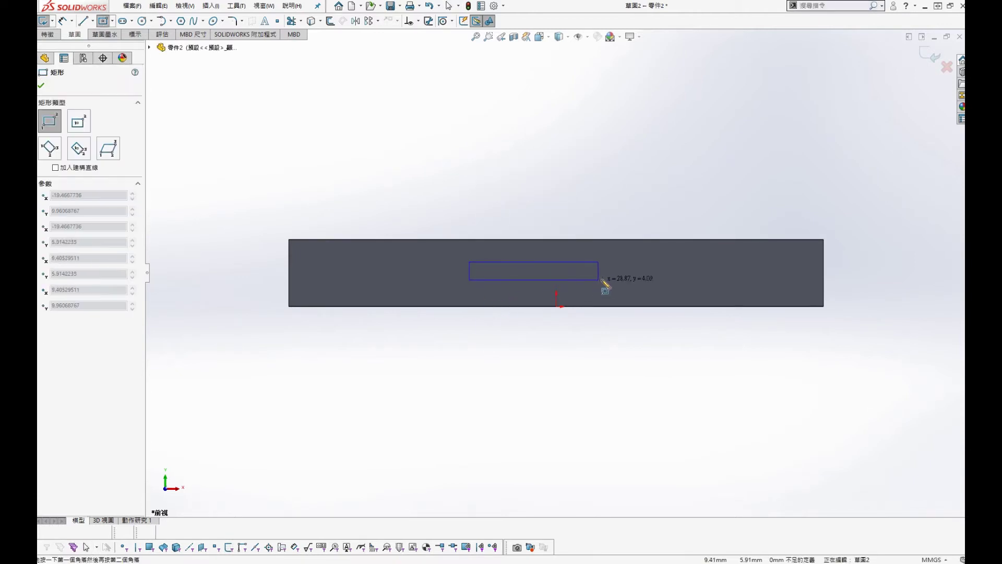
left_click(637, 285)
key("Escape")
Centre the slot rectangle's bottom line on the origin.
left_click(573, 286)
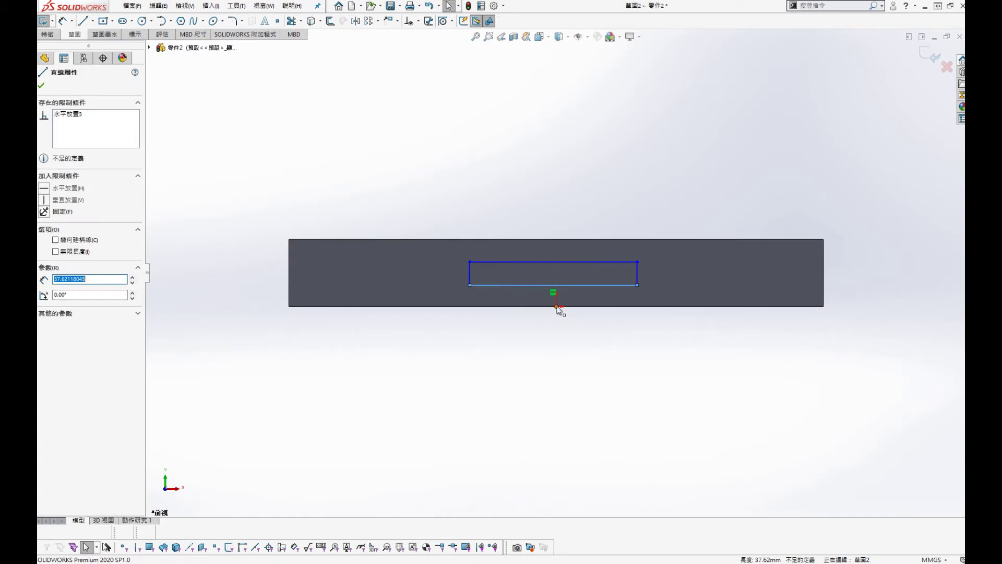
left_click(556, 307, "ctrl")
left_click(49, 244)
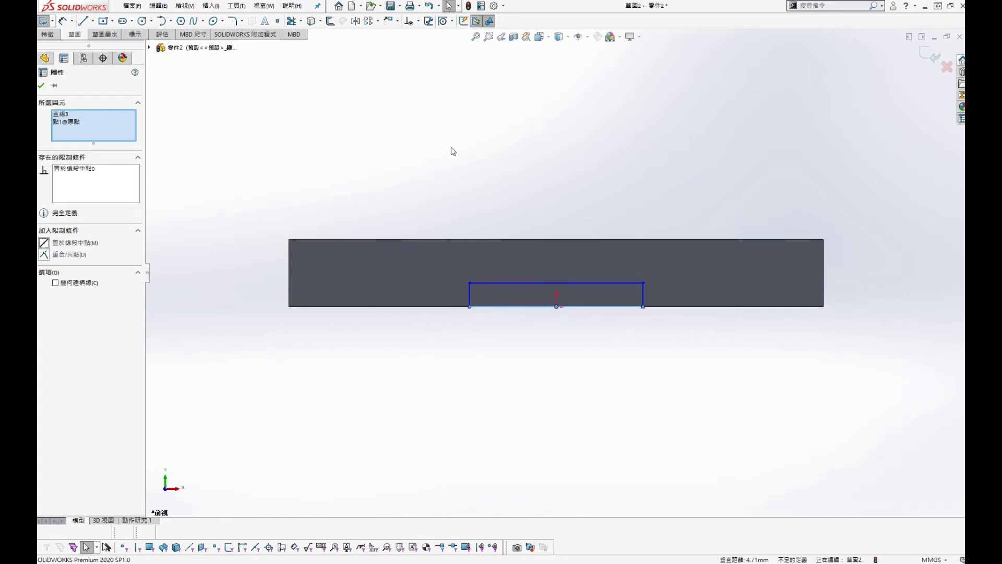
key("Escape")
key("s")
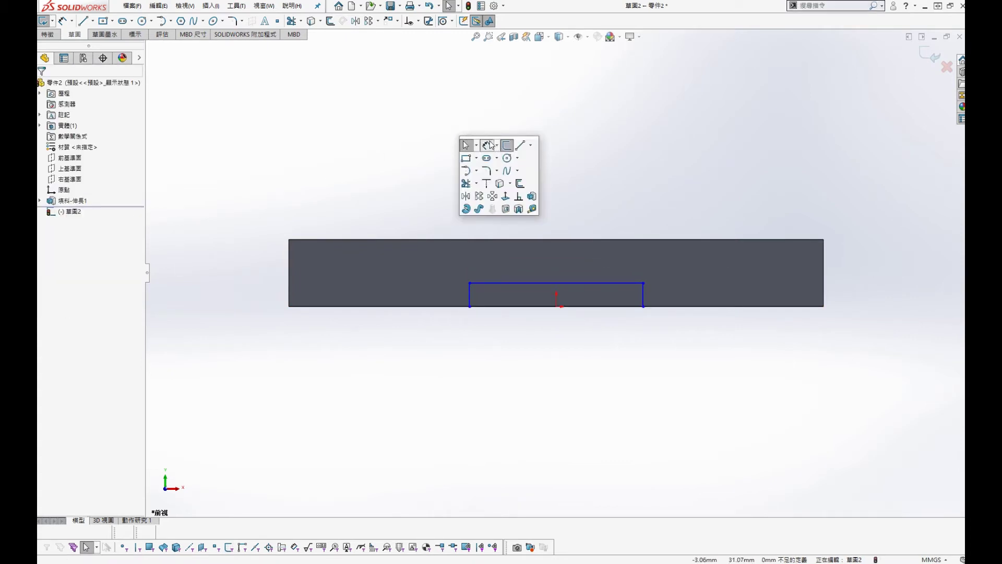
Dimension the slot 60 mm wide and 5 mm high.
left_click(506, 159)
left_click(595, 283)
left_click(595, 183)
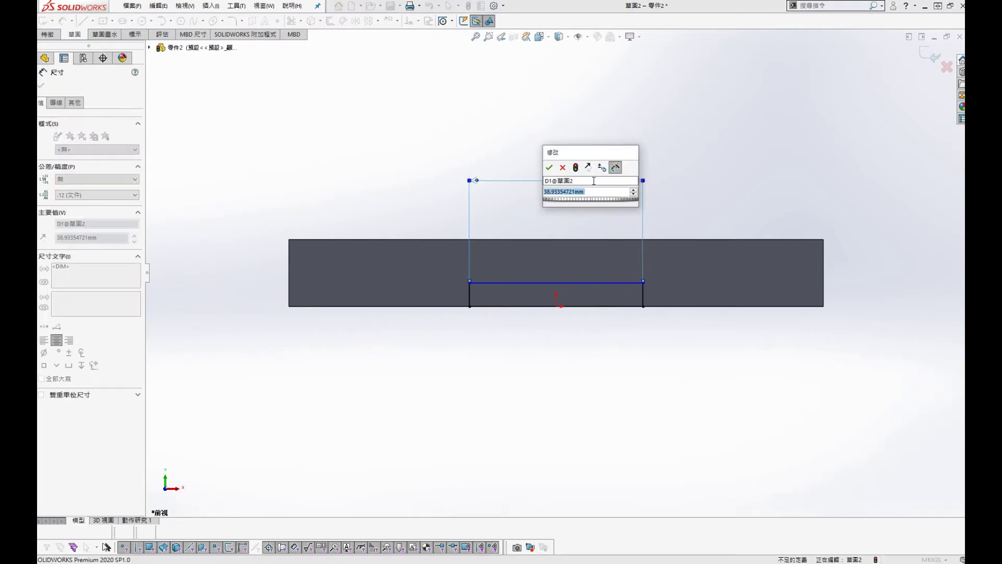
key("Return")
key("Return")
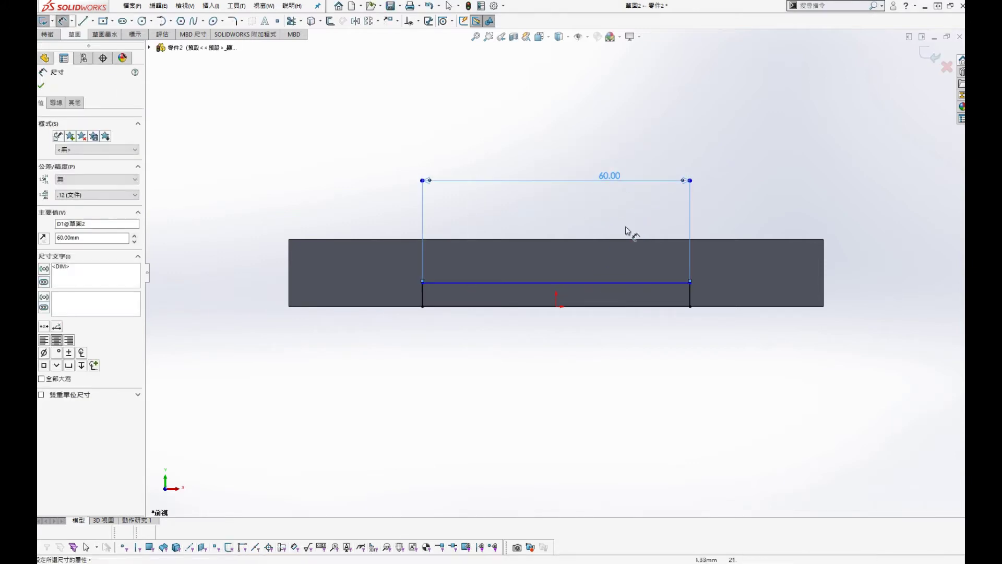
left_click(690, 295)
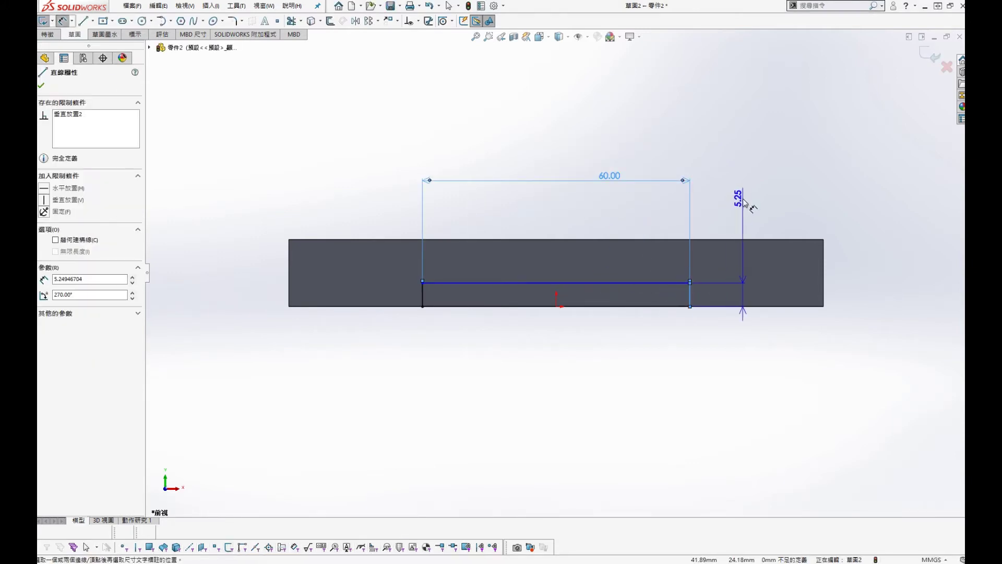
left_click(733, 198)
type("5")
key("Return")
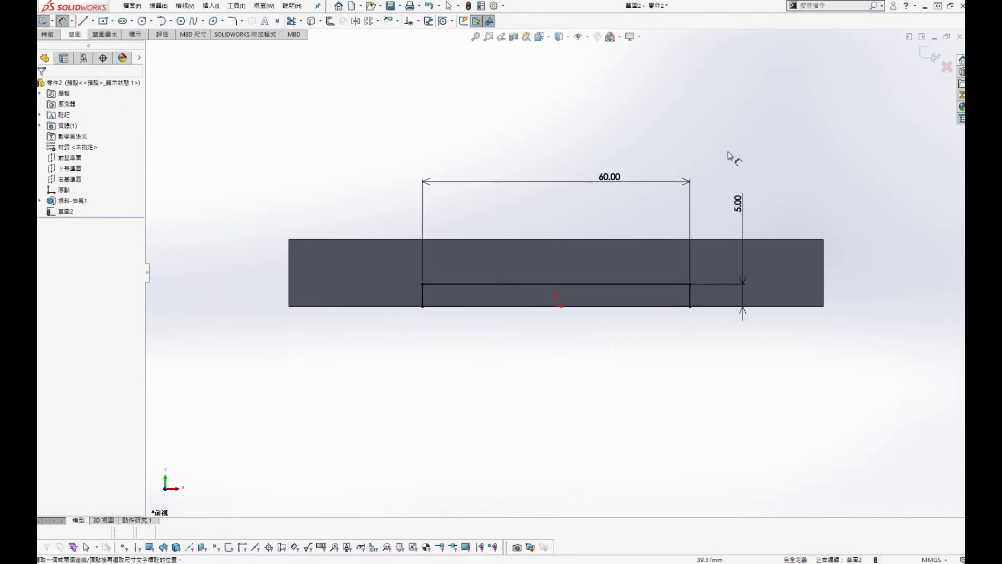
Cut the slot Through All in both directions (Cut-Extrude1).
middle_click_drag(731, 157, 776, 219)
key("s")
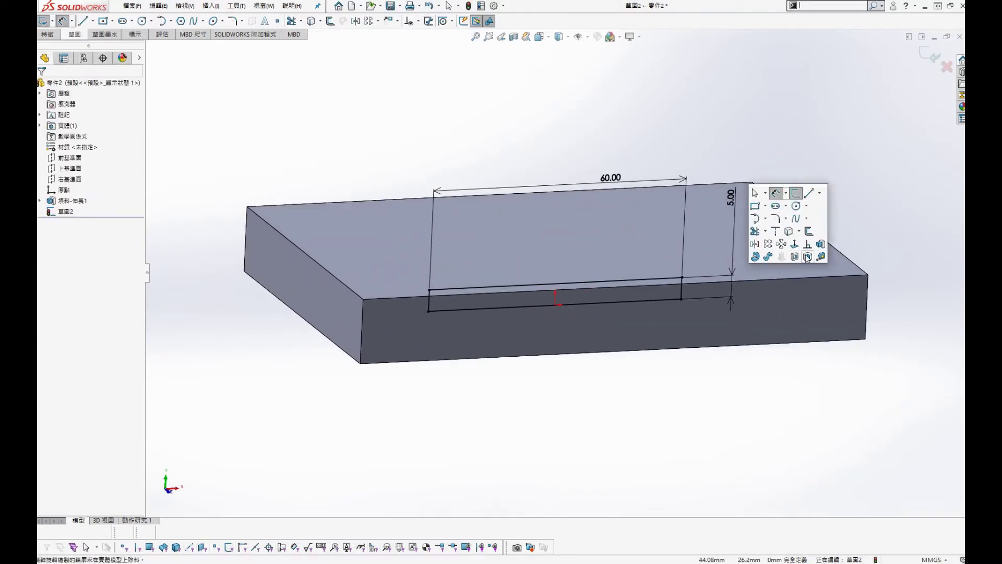
left_click(795, 257)
left_click(96, 144)
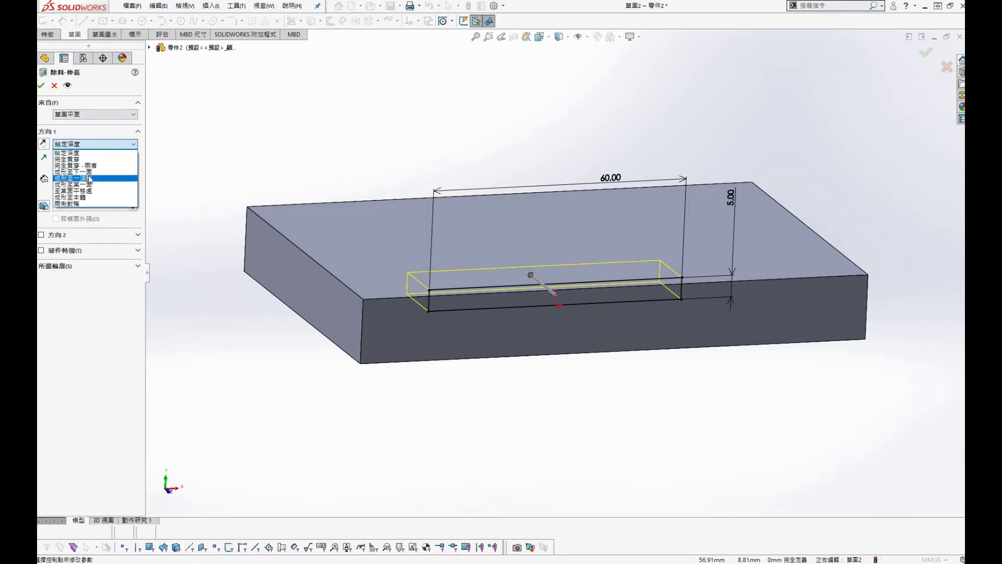
left_click(78, 168)
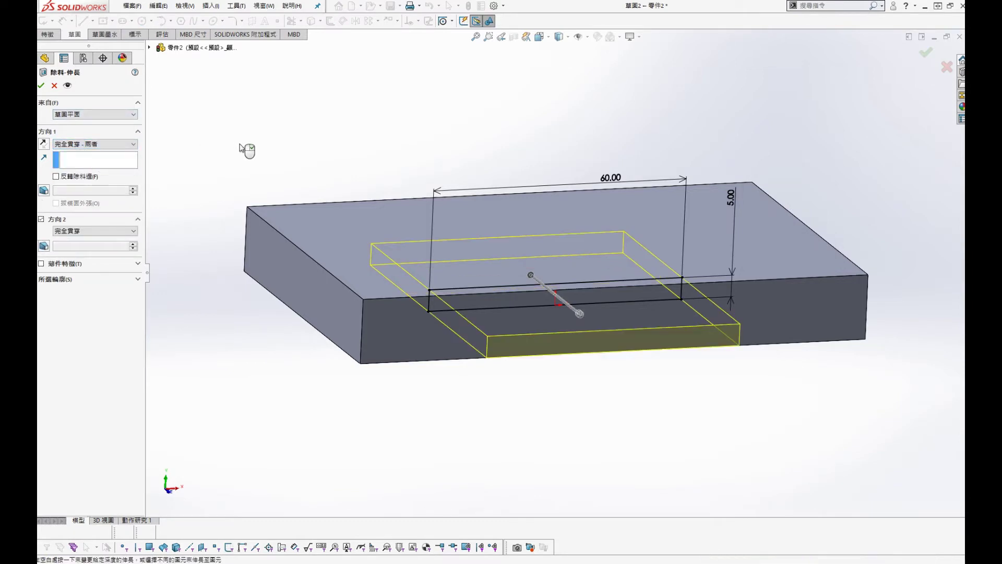
left_click(42, 87)
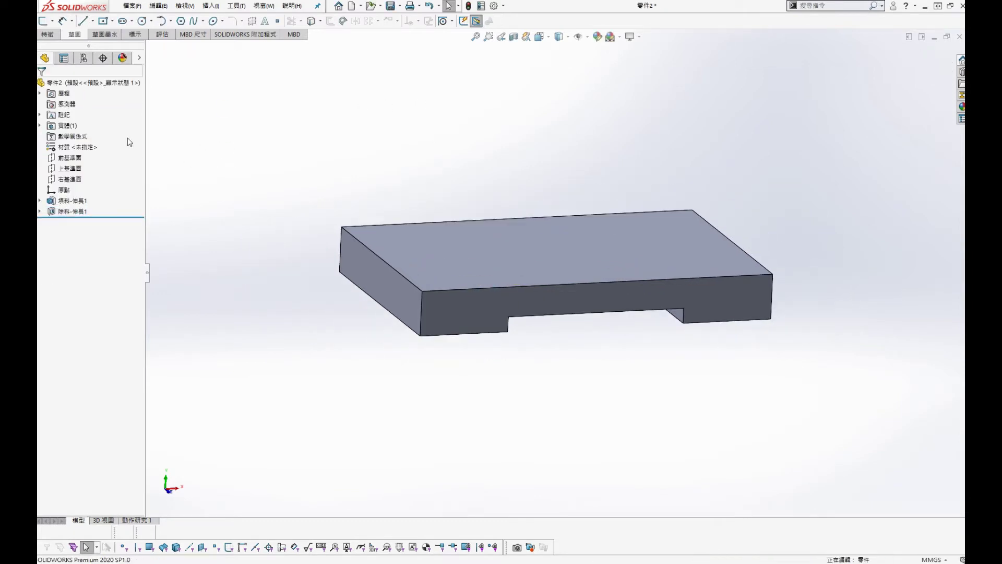
Sketch a circle above the plate on the Front Plane.
left_click(69, 157)
left_click(109, 143)
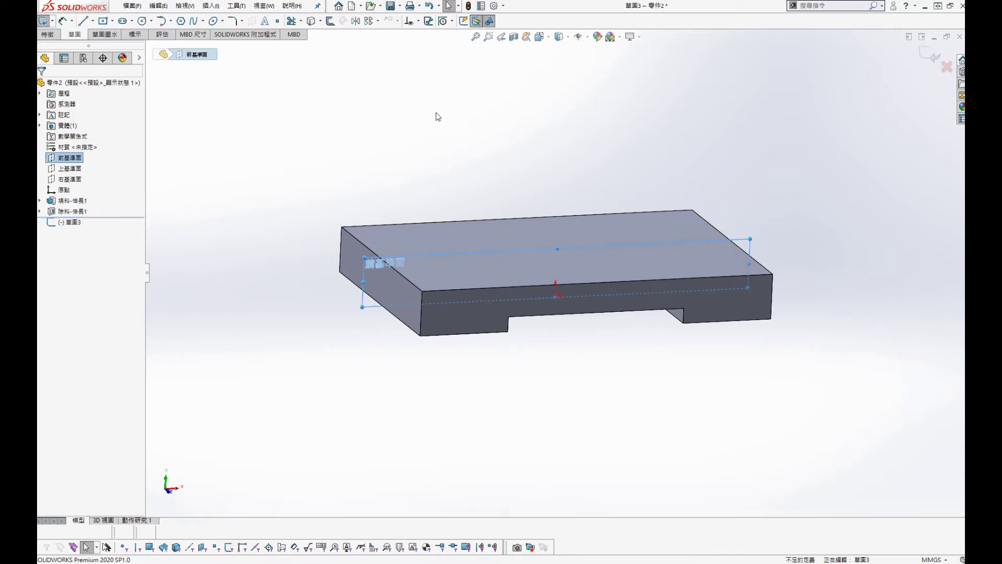
left_click(437, 117)
key("s")
left_click(501, 138)
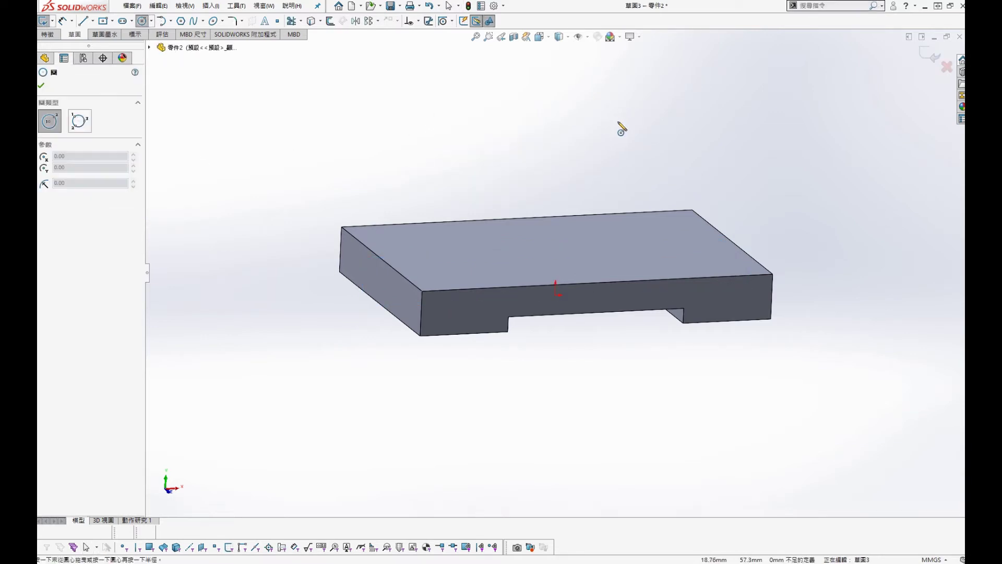
left_click(617, 122)
left_click(641, 155)
key("s")
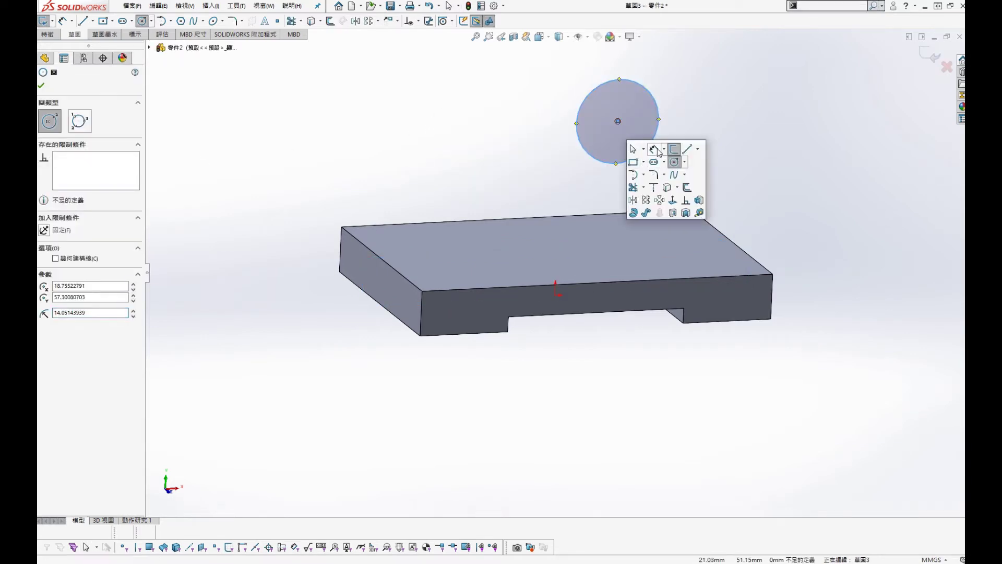
left_click(647, 150)
Dimension the circle 60 mm above the plate's top edge with a 70 mm diameter.
left_click(647, 149)
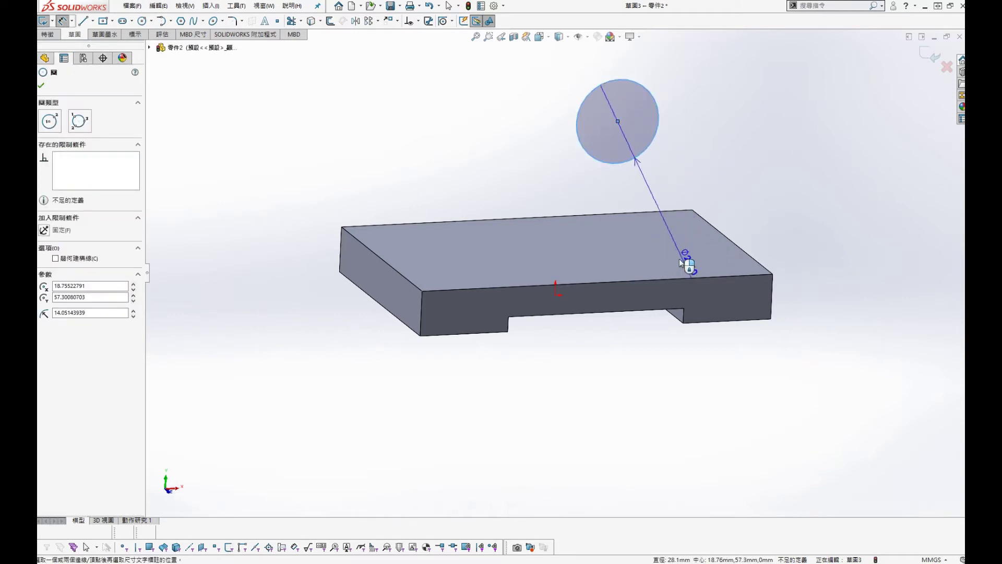
left_click(639, 282)
left_click(815, 186)
type("60")
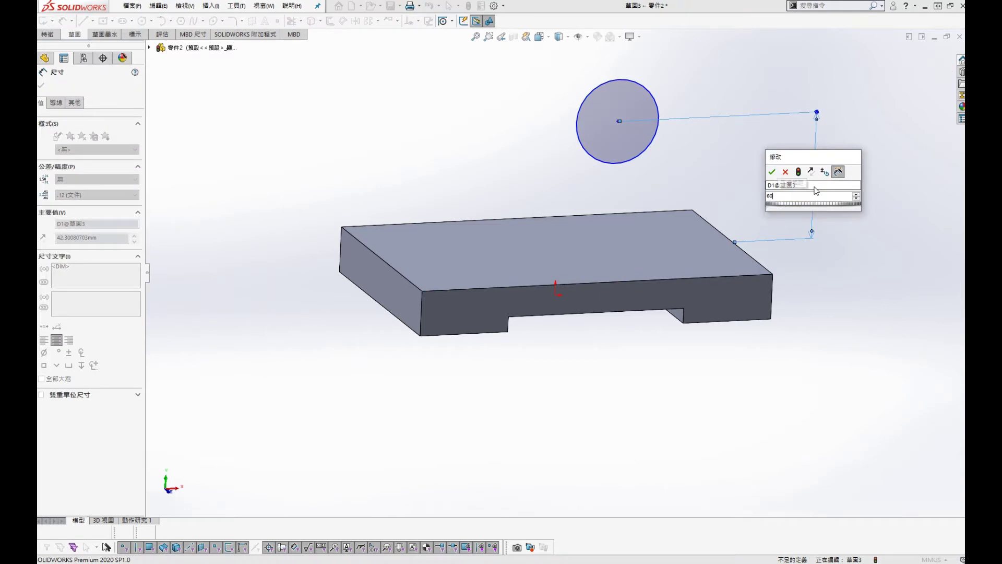
key("Return")
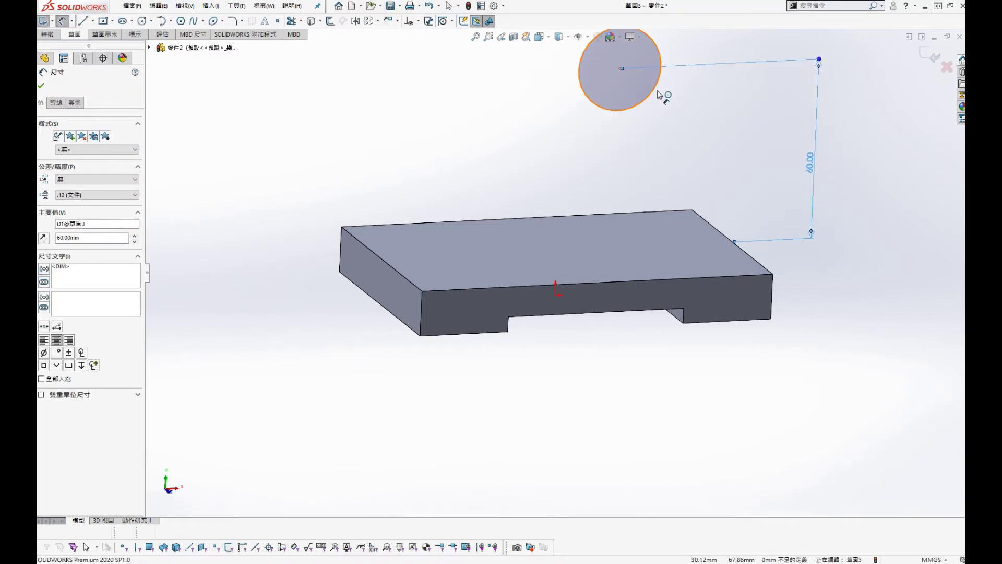
left_click(660, 92)
left_click(708, 105)
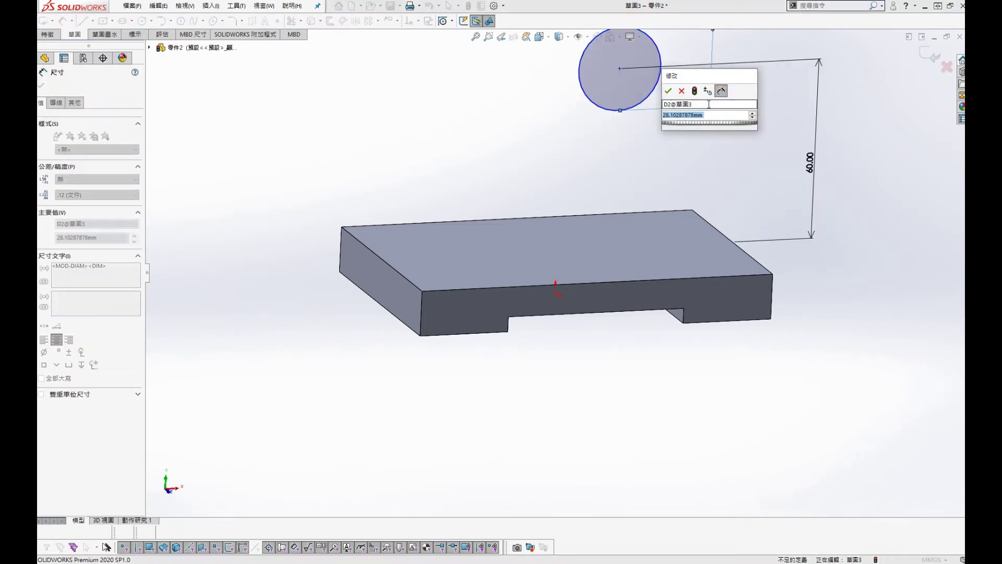
type("70")
key("Return")
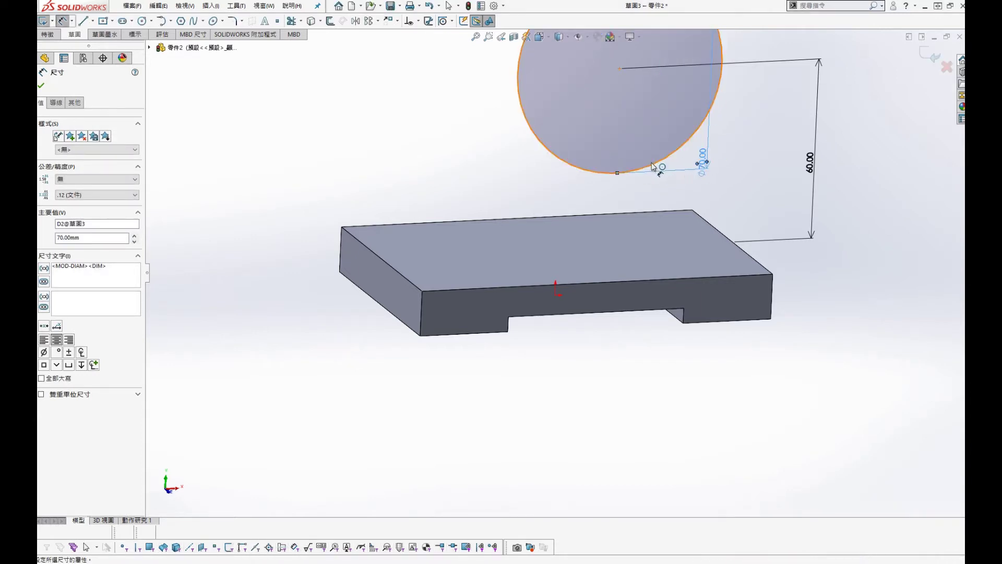
Dimension the circle centre 30 mm from the plate's right edge.
left_click(652, 166)
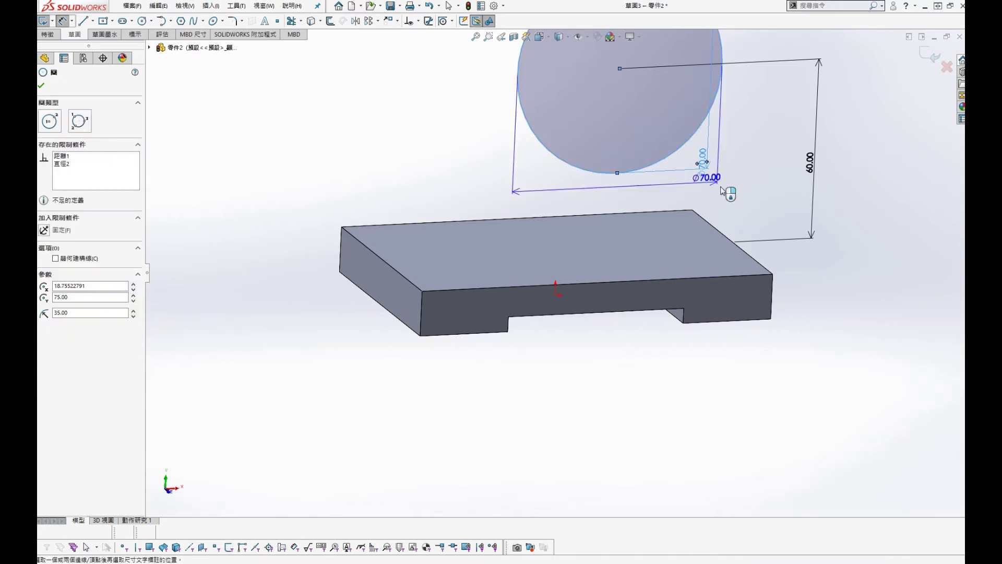
left_click(773, 293)
left_click(726, 369)
type("30")
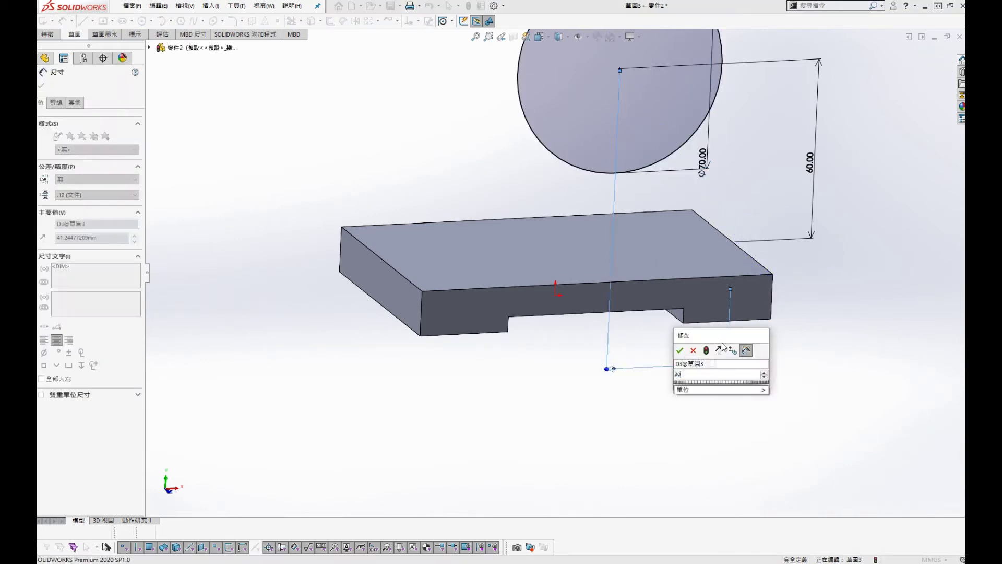
key("Return")
key("Escape")
key("s")
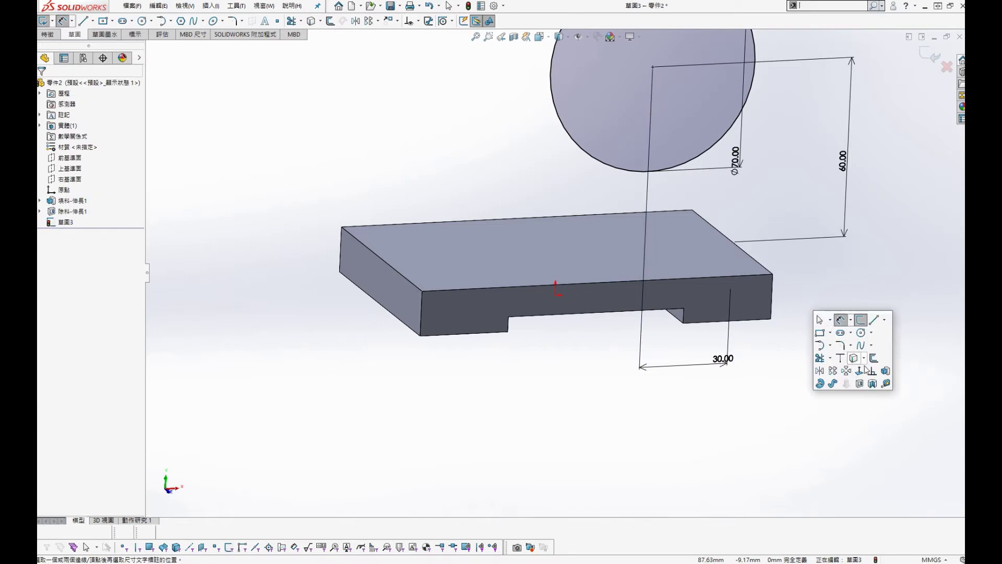
left_click(865, 368)
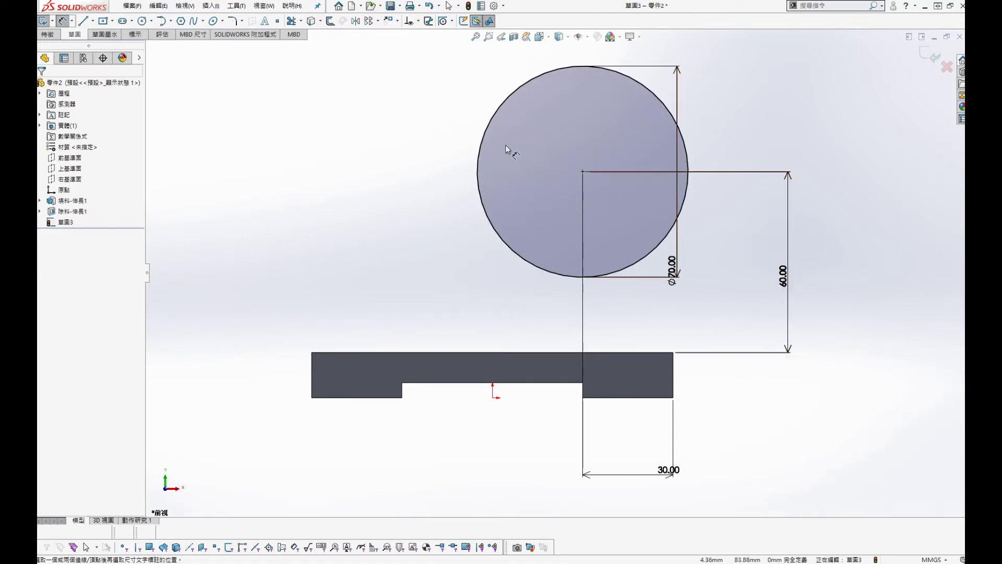
middle_click_drag(358, 167, 391, 223)
Extrude the Ø70 circle Mid Plane to 60 mm into a cylinder (Boss-Extrude2).
key("s")
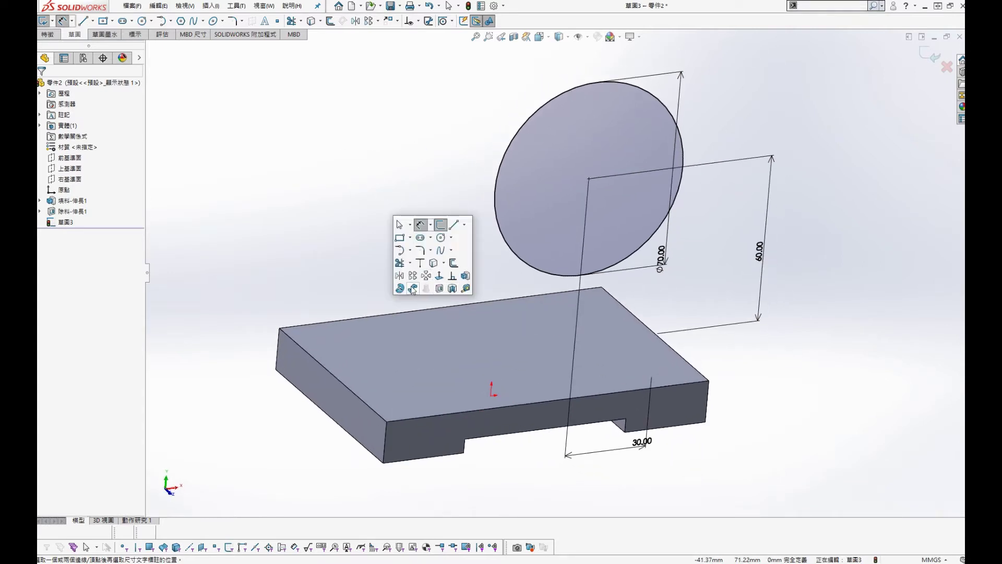
left_click(458, 288)
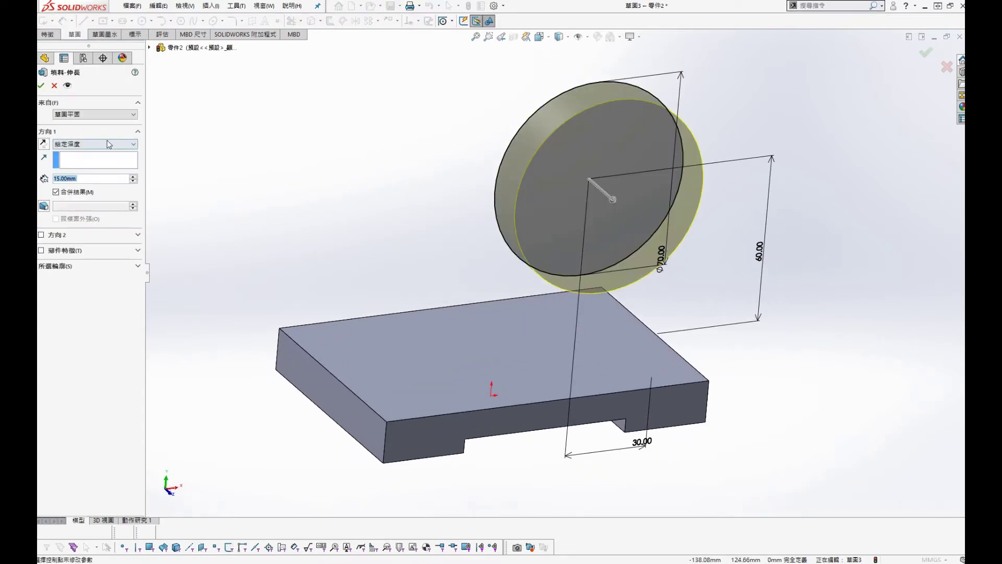
left_click(93, 144)
left_click(68, 190)
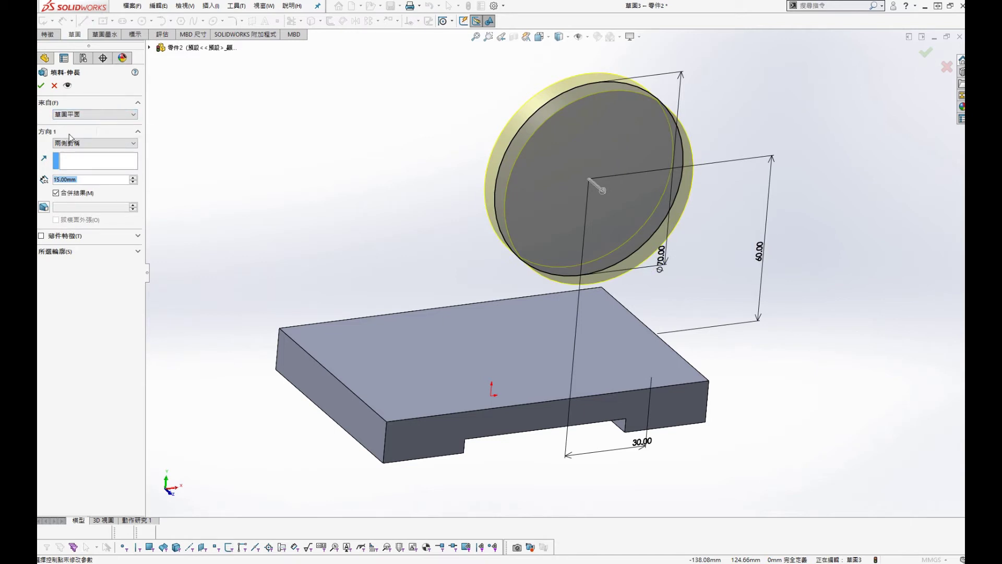
type("60")
key("Return")
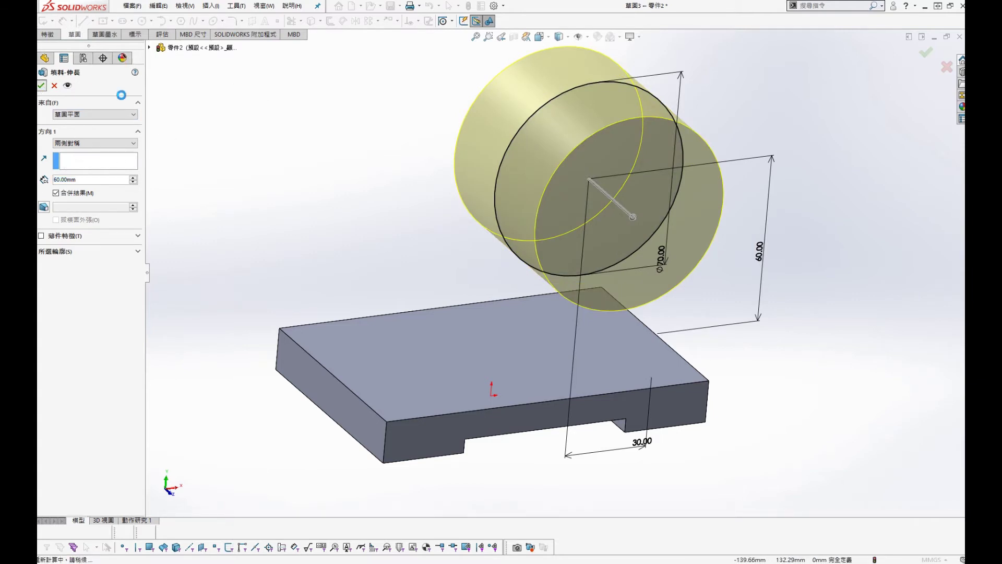
left_click(40, 85)
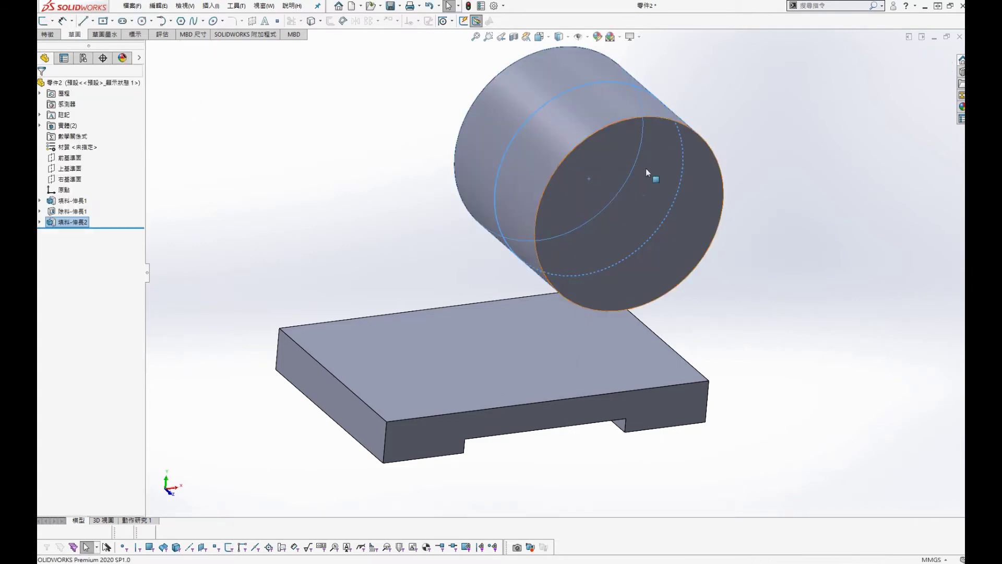
left_click(684, 230)
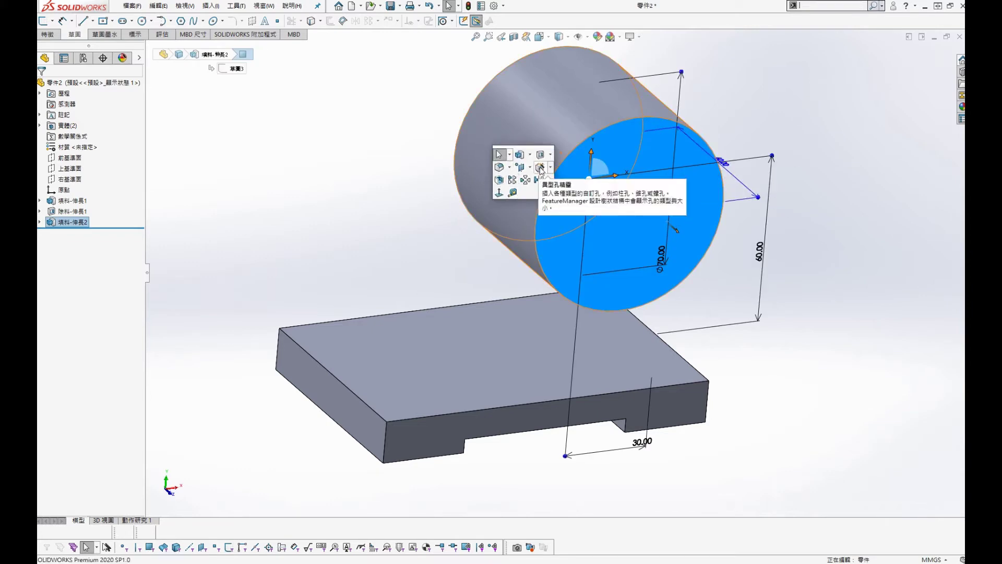
left_click(541, 169)
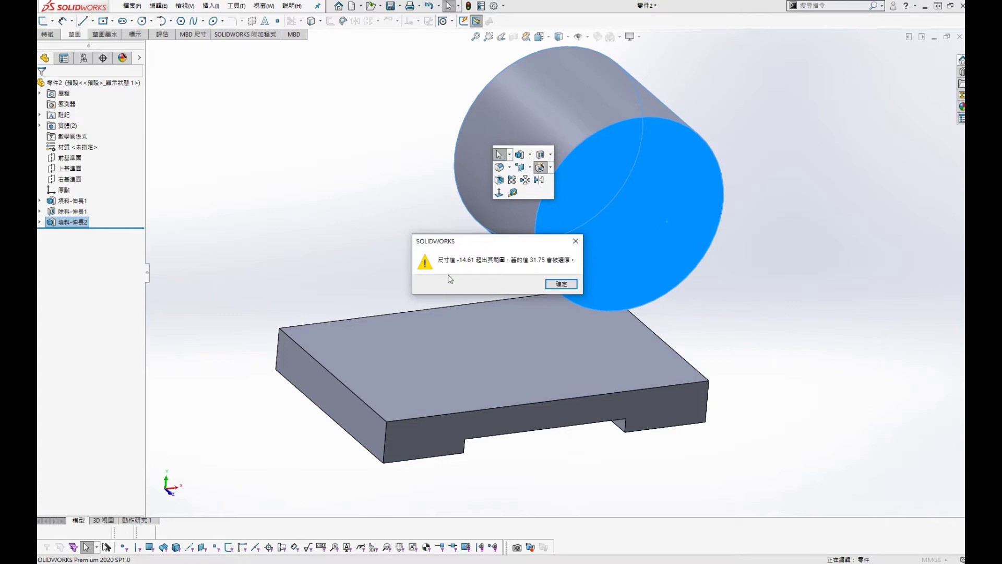
left_click(562, 285)
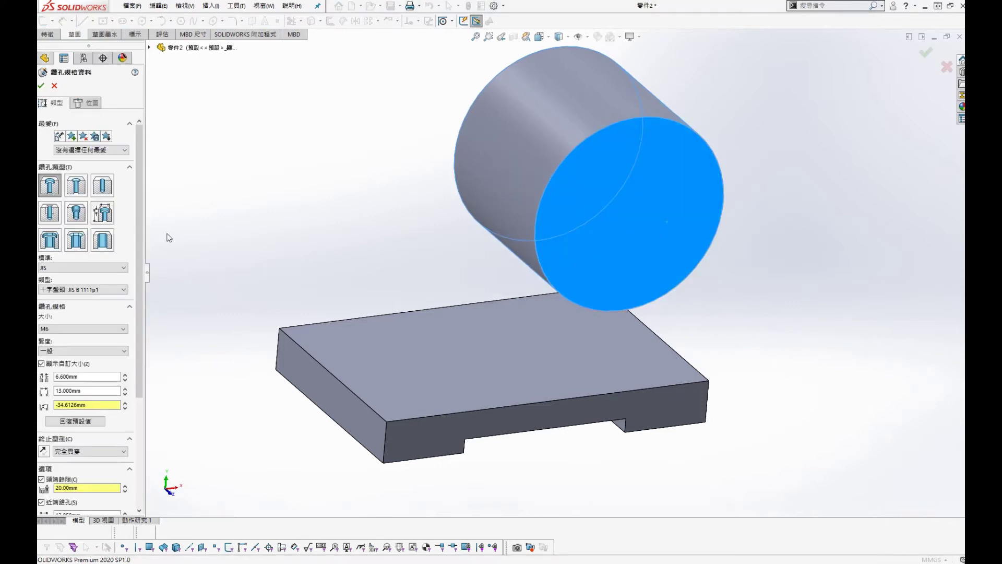
left_click(104, 186)
left_click(491, 267)
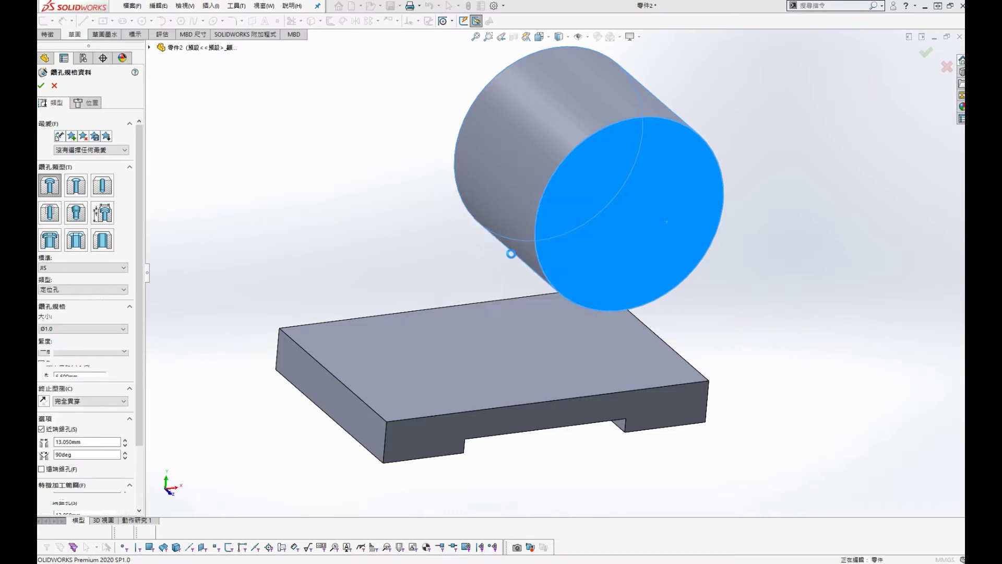
left_click(81, 328)
left_click_drag(124, 377, 132, 422)
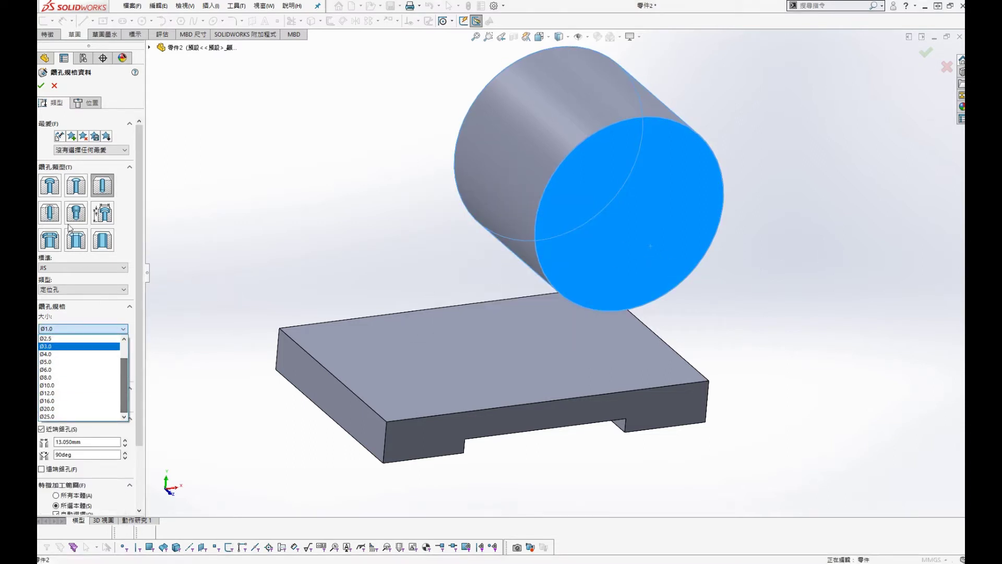
left_click(56, 94)
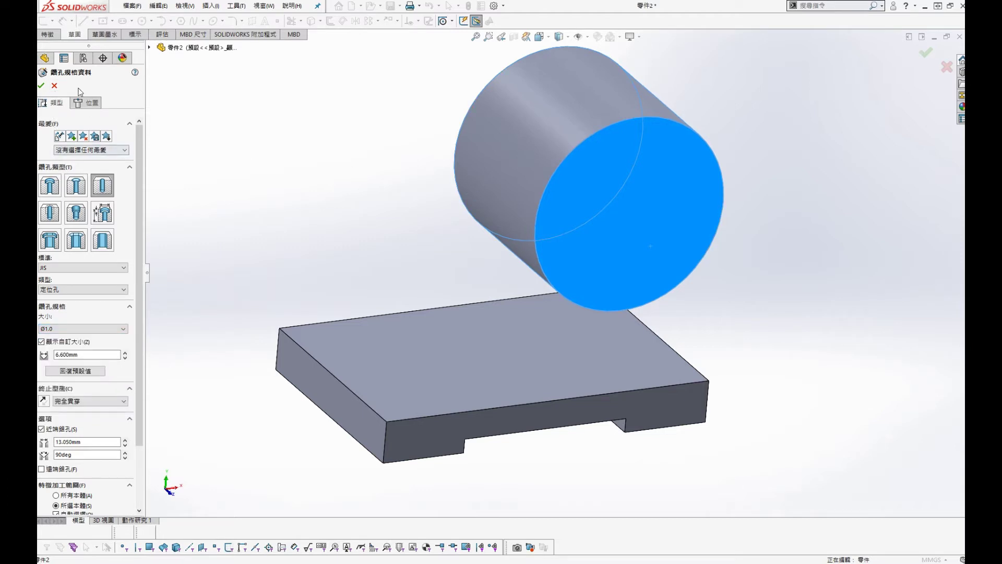
left_click(55, 86)
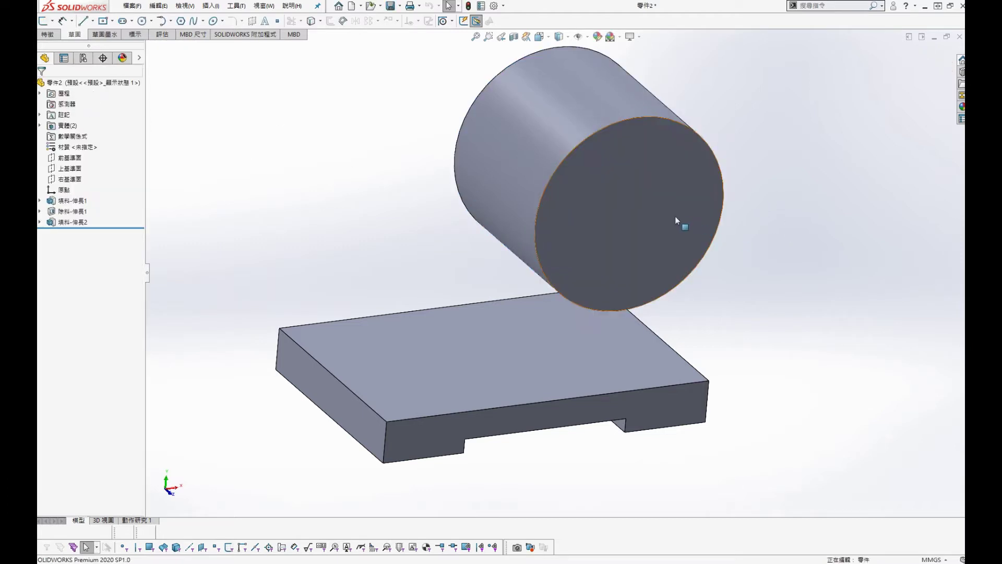
left_click(672, 213)
Sketch a circle on the cylinder end face, concentric with its outer edge.
left_click(715, 184)
key("s")
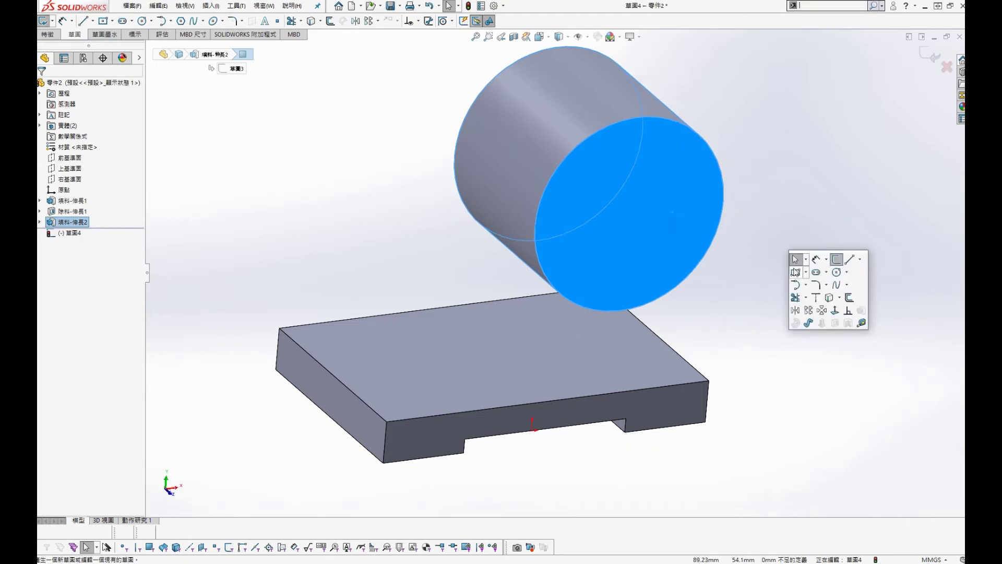
left_click(836, 272)
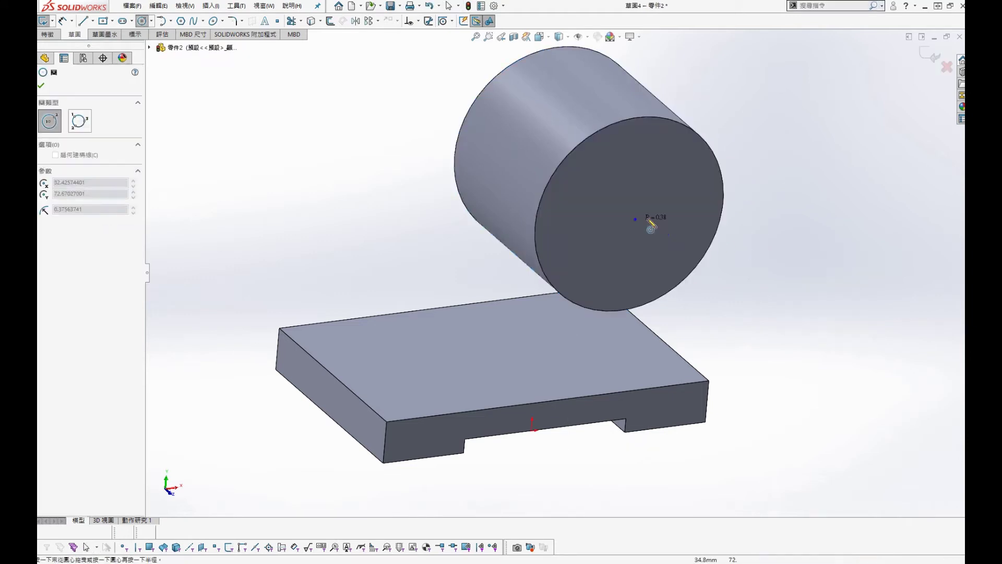
left_click(635, 219)
left_click(678, 212)
key("s")
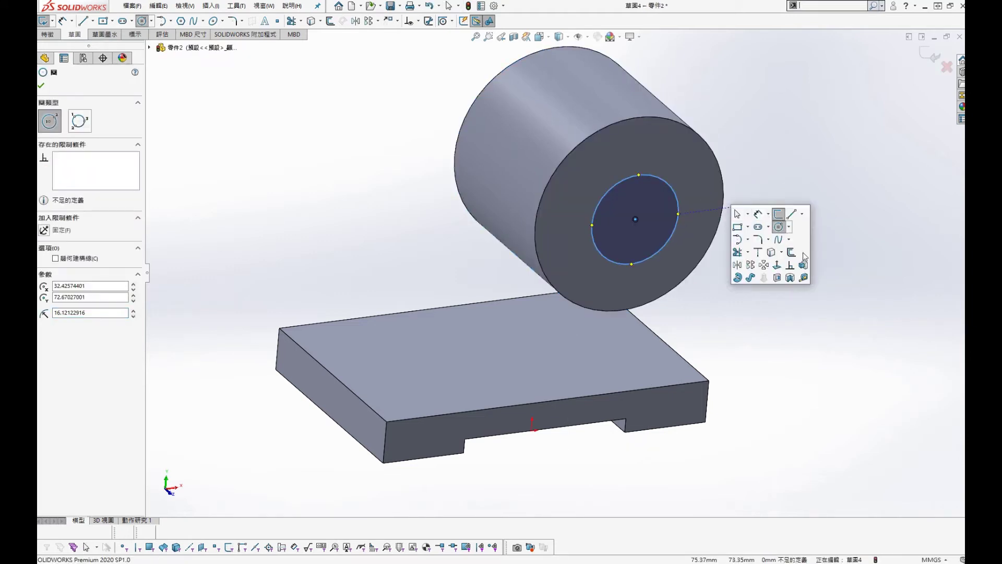
left_click(790, 266)
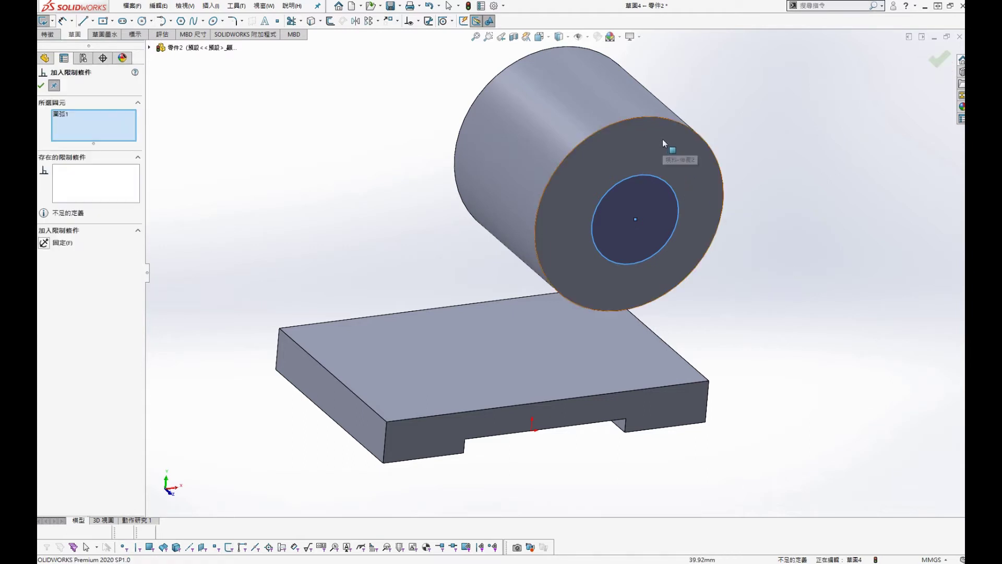
left_click(697, 137)
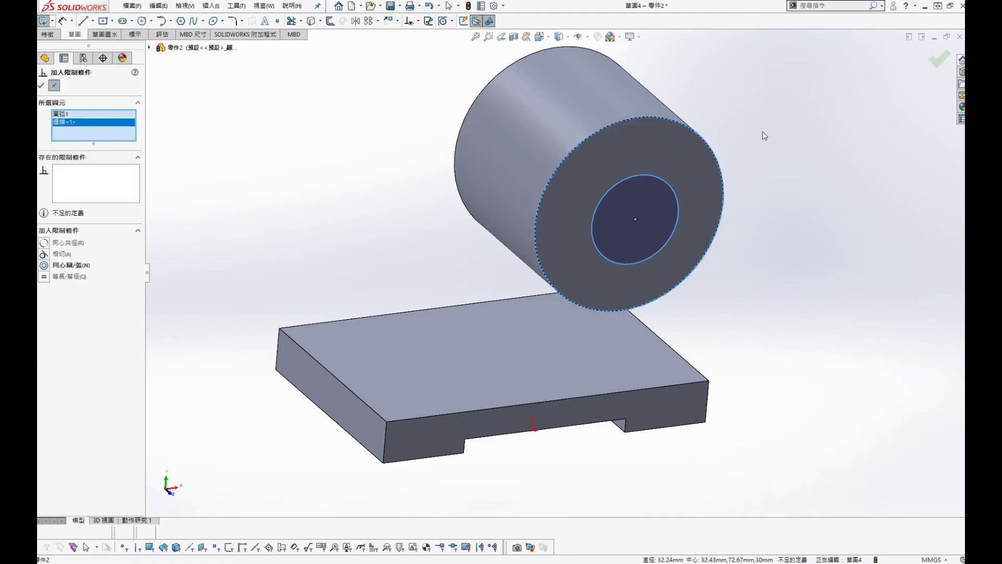
left_click(45, 265)
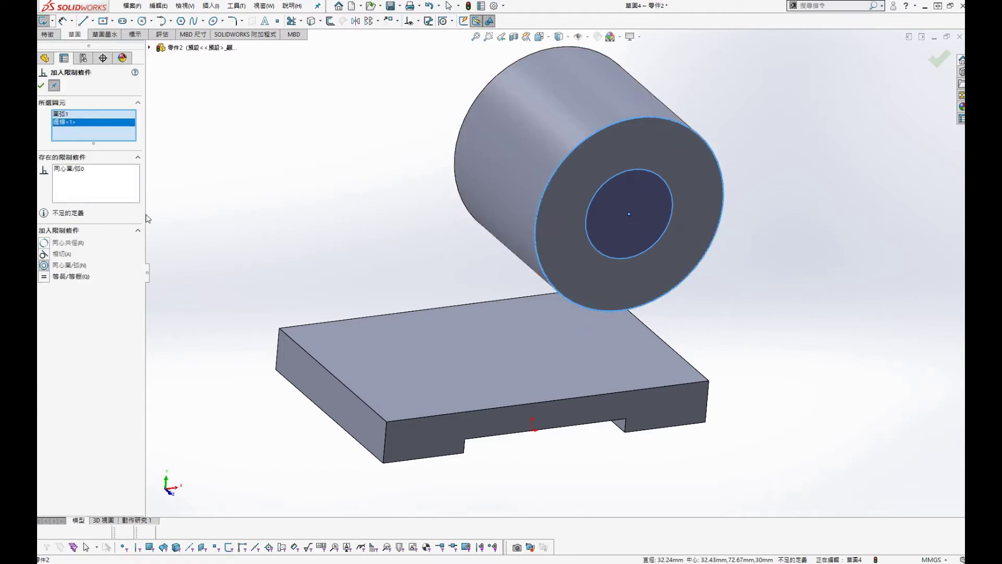
left_click(41, 85)
Dimension the inner circle to a 50 mm diameter.
key("s")
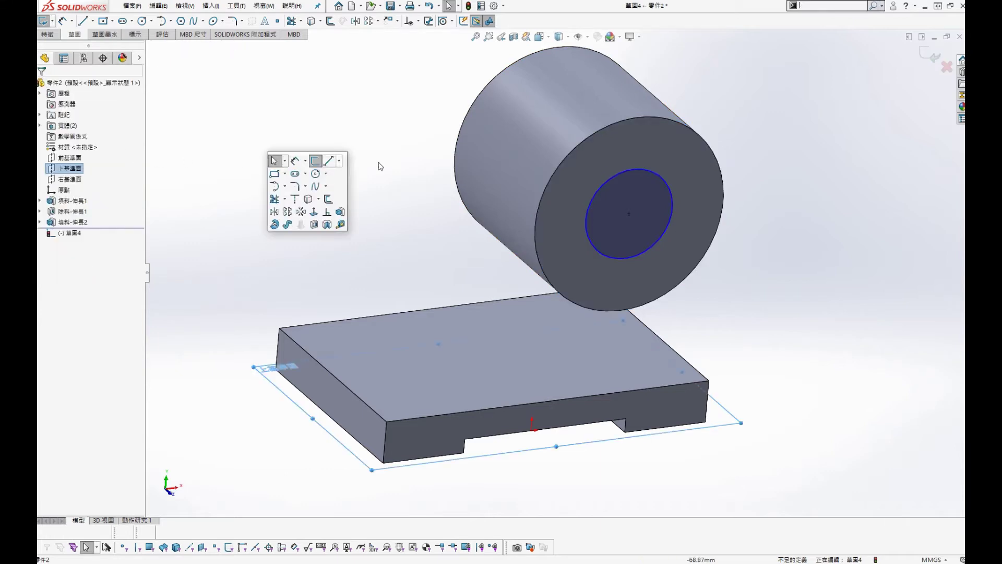
left_click(300, 161)
left_click(670, 189)
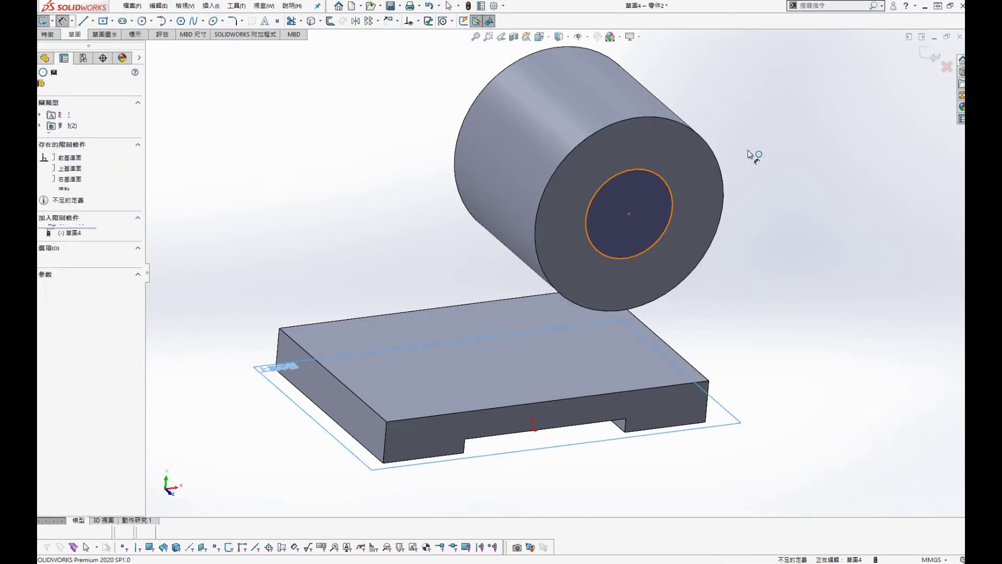
left_click(768, 136)
type("50")
key("Return")
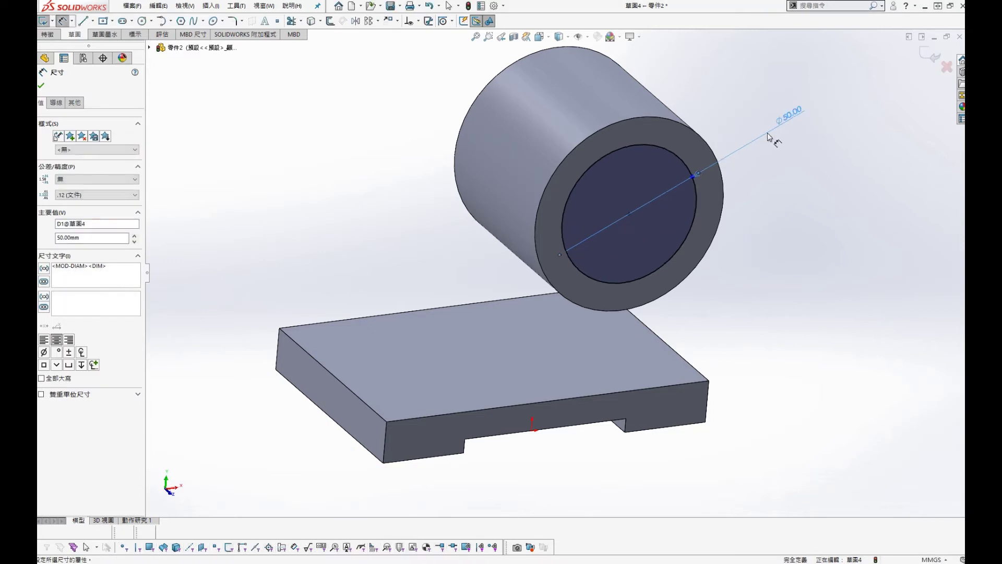
Cut the Ø50 circle Through All to hollow the cylinder (Cut-Extrude2).
left_click(846, 267)
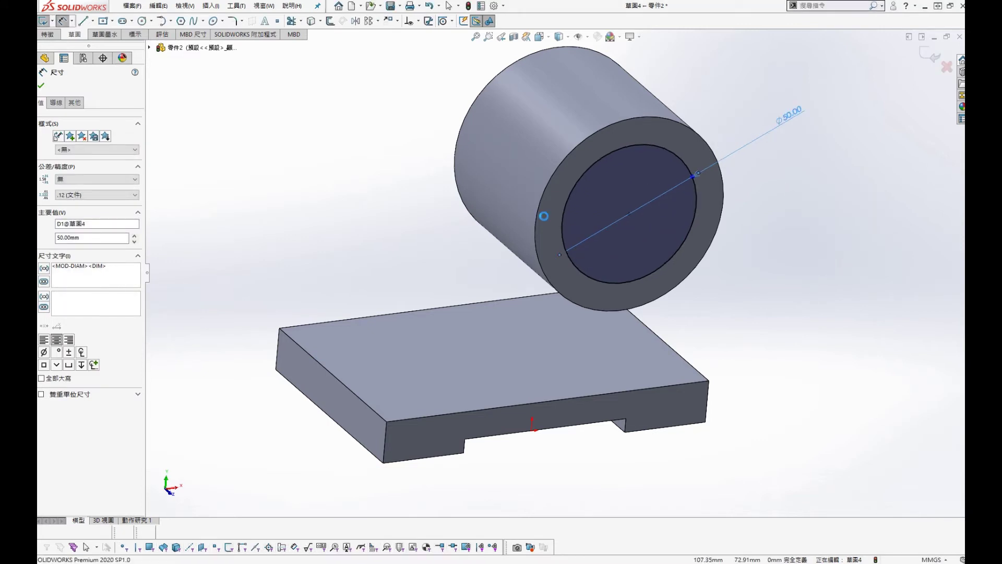
left_click(94, 144)
left_click(84, 167)
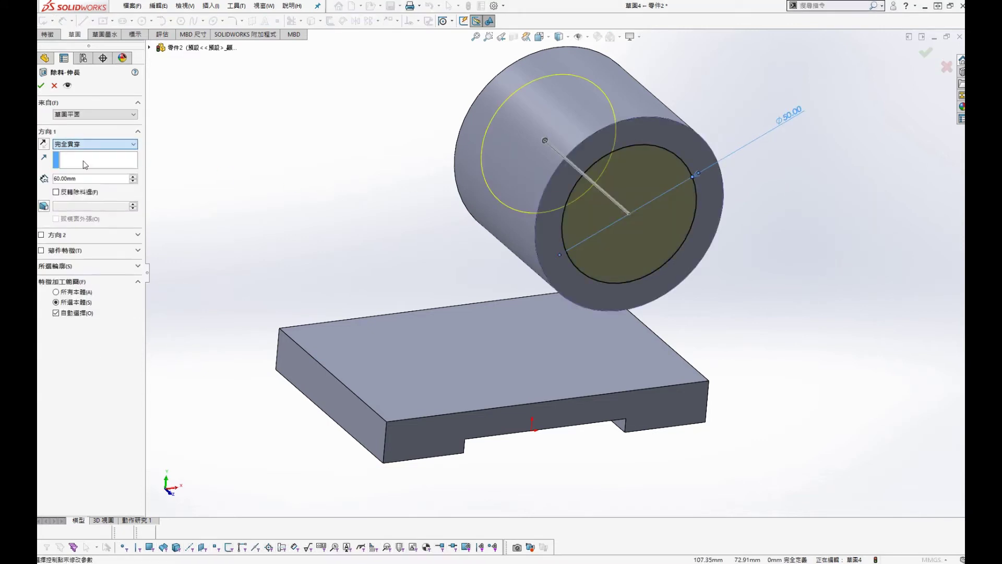
key("Return")
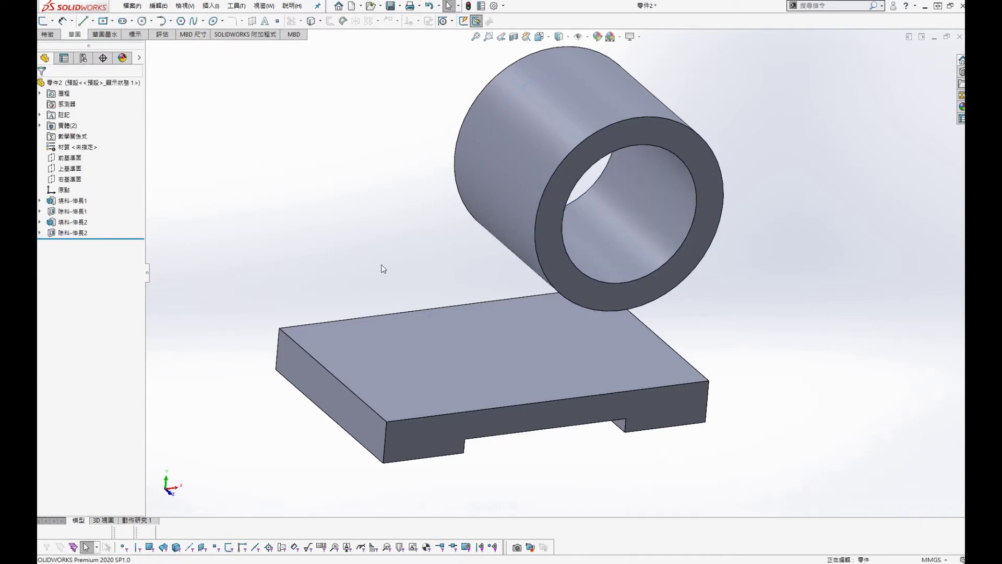
Start a Front Plane sketch and convert the base's top edge and the tube's outer circle.
left_click(82, 156)
left_click(75, 141)
key("s")
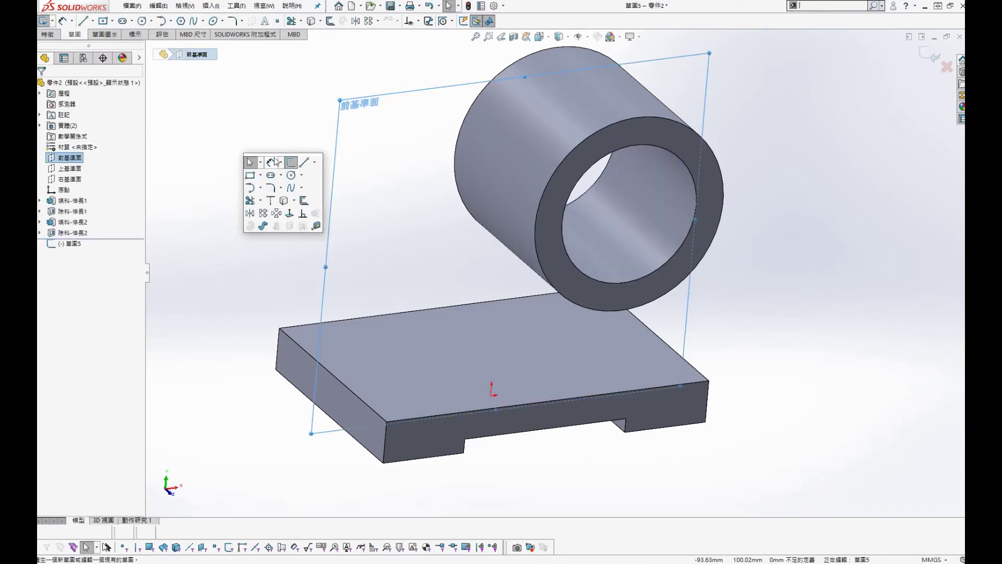
left_click(289, 214)
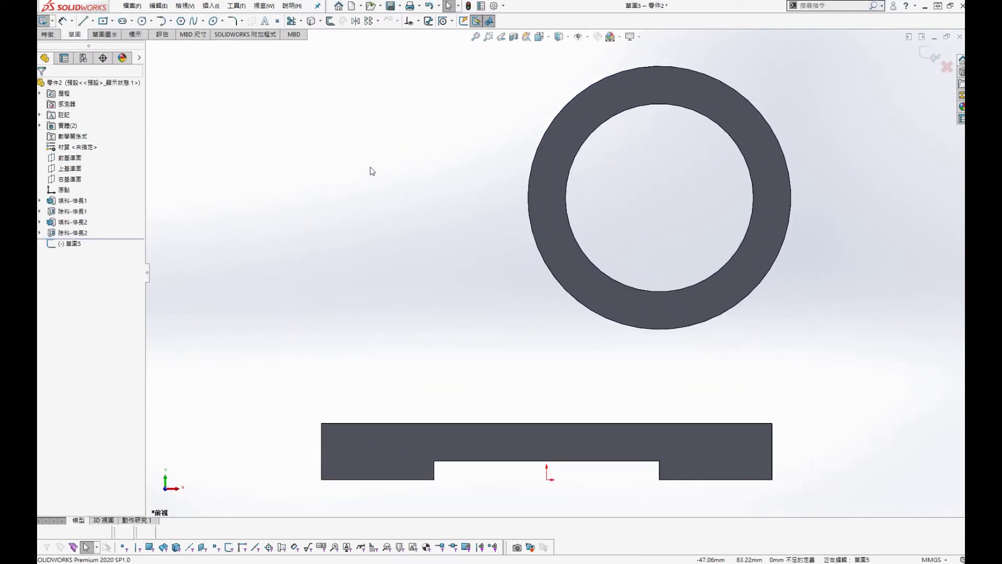
scroll(596, 256, "down", 3)
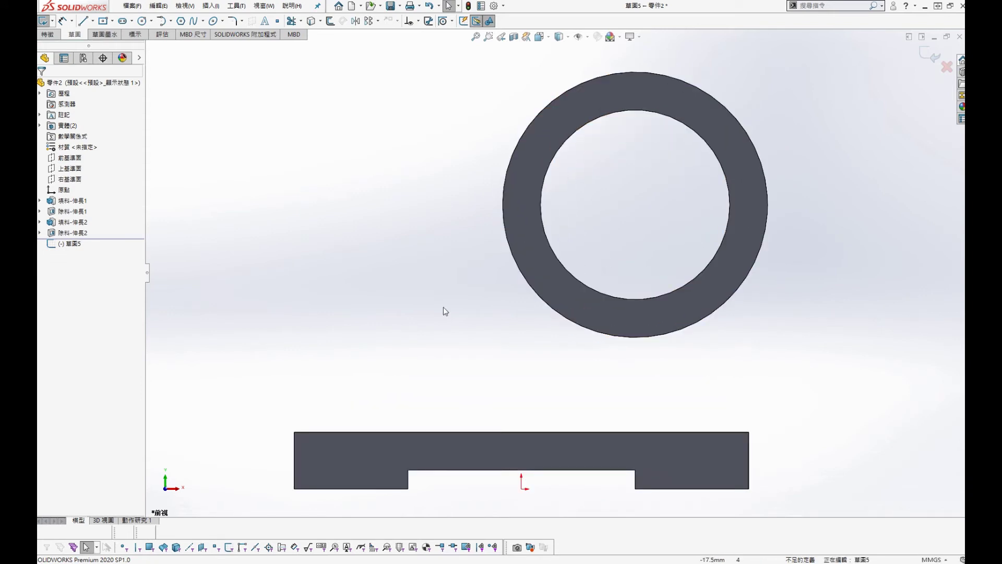
key("s")
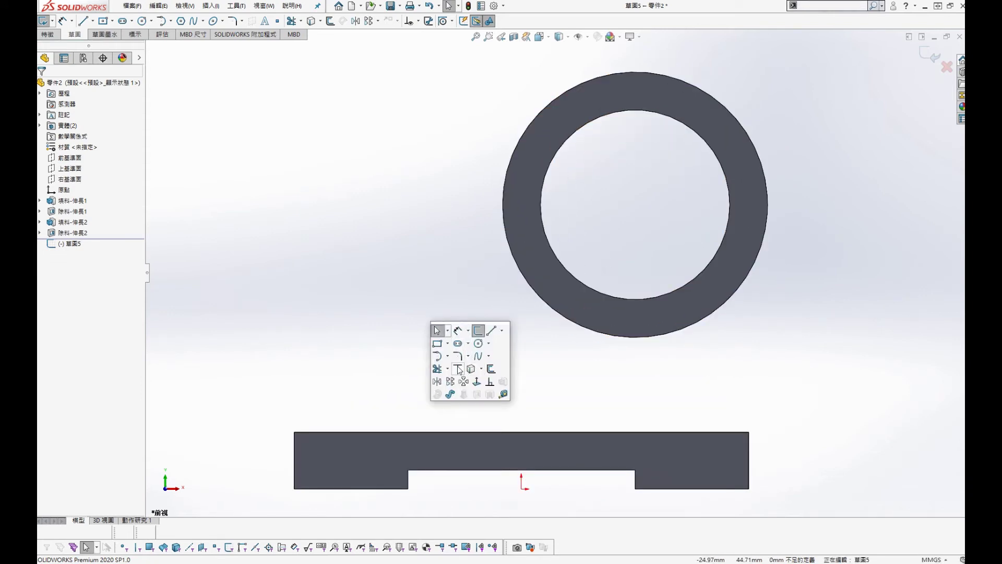
left_click(459, 369)
left_click(556, 432)
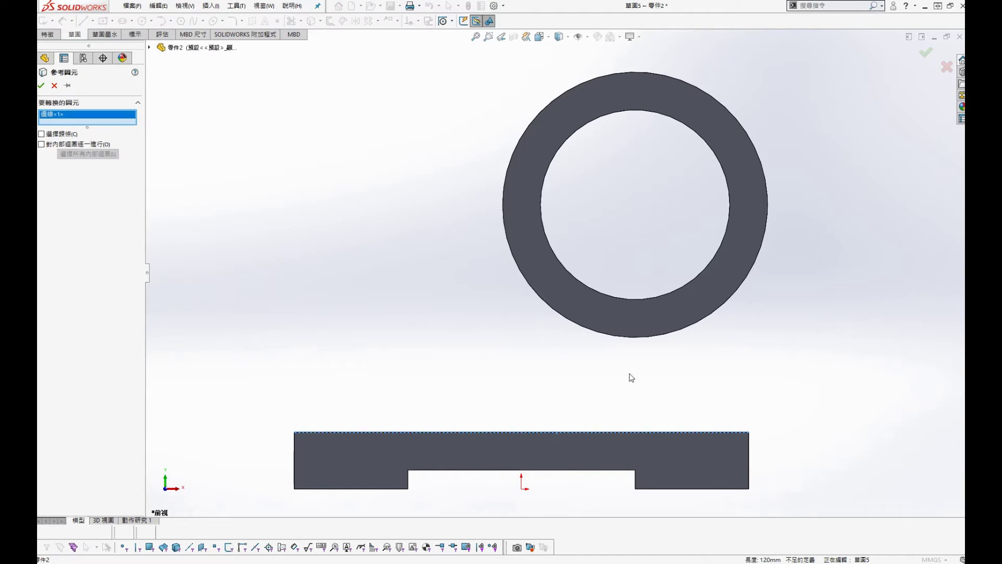
left_click(636, 337)
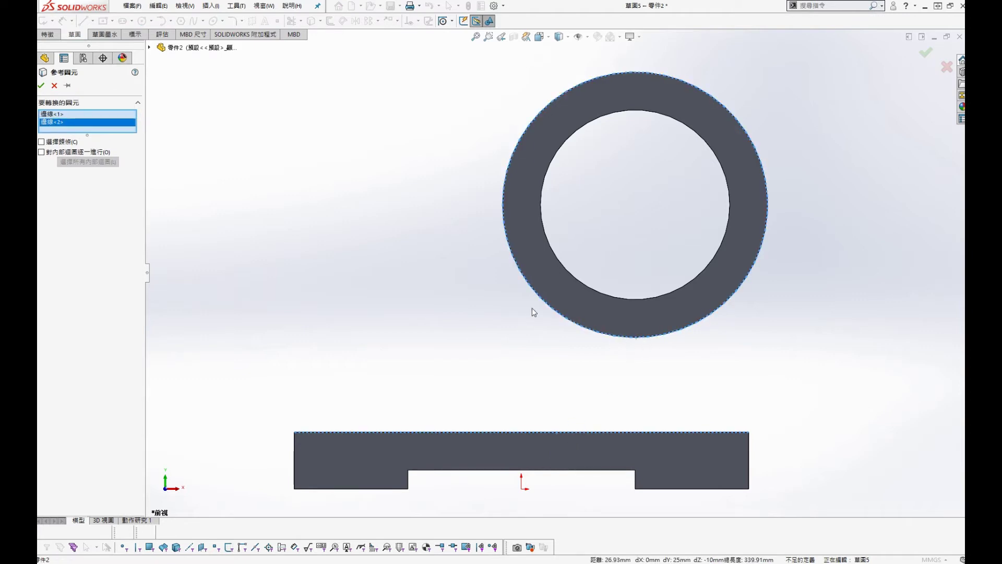
left_click(44, 88)
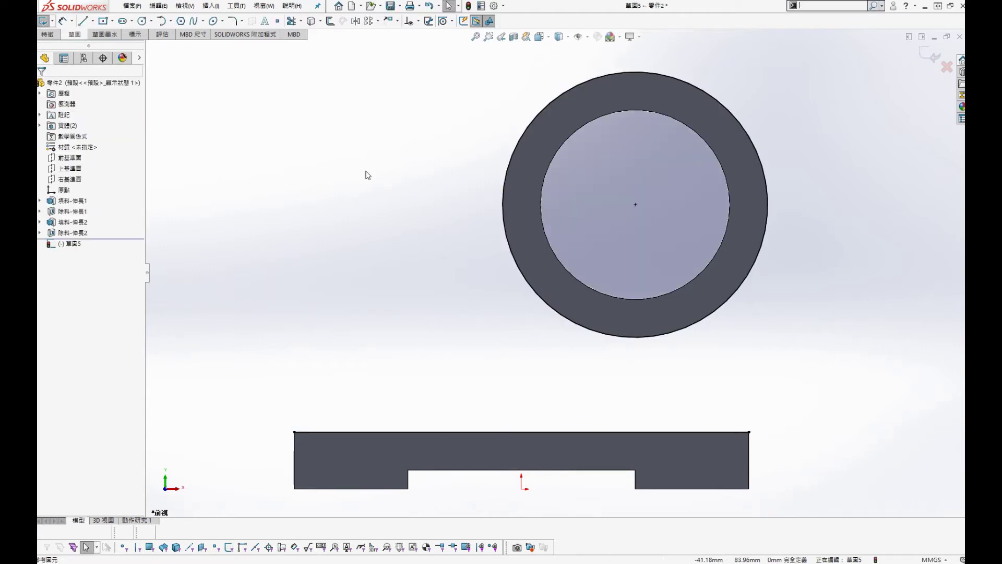
Draw a slanted line from above the tube down to the base, tangent to the tube.
key("s")
left_click(429, 180)
left_click(503, 106)
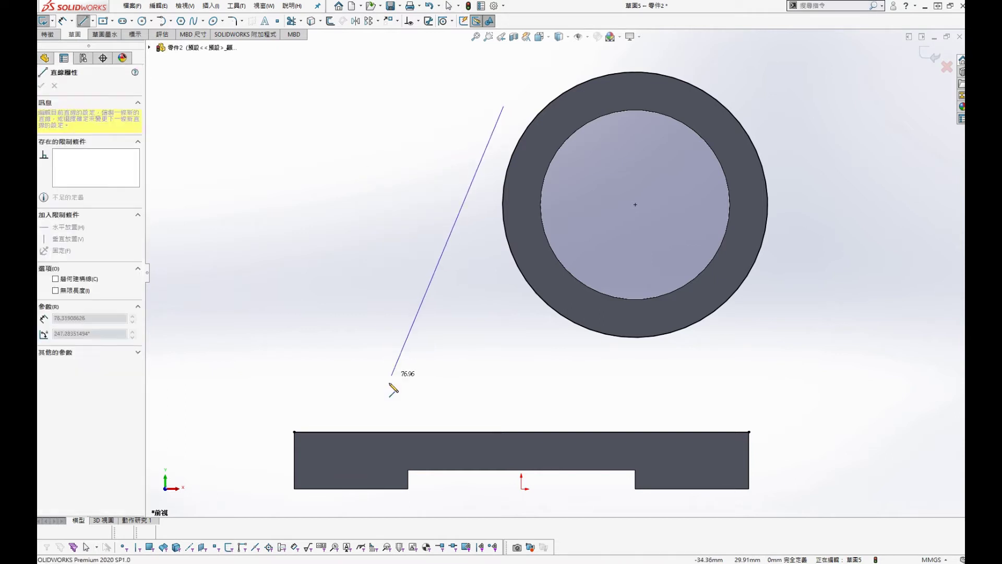
left_click(369, 432)
key("Escape")
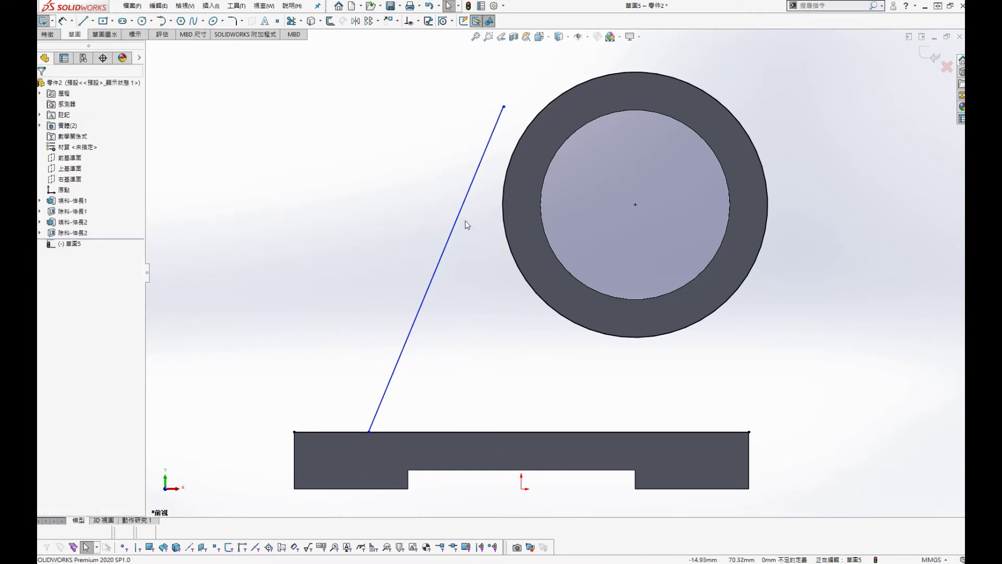
left_click(466, 212)
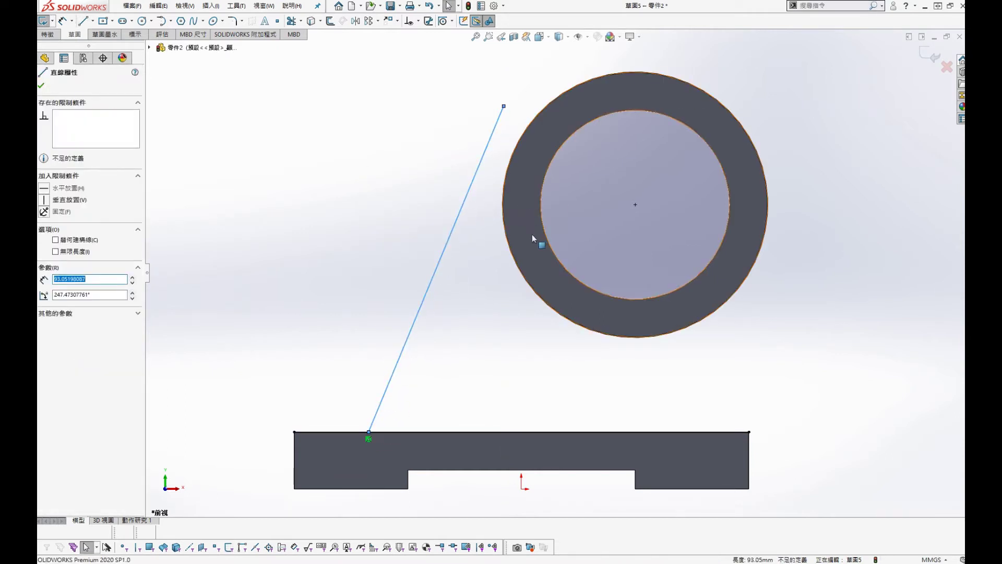
left_click(522, 272)
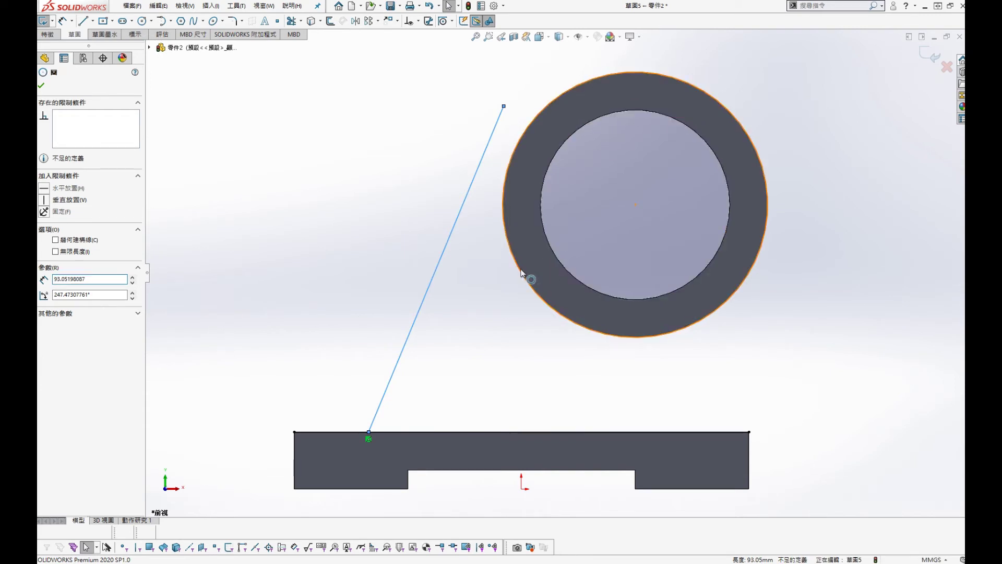
left_click(573, 238)
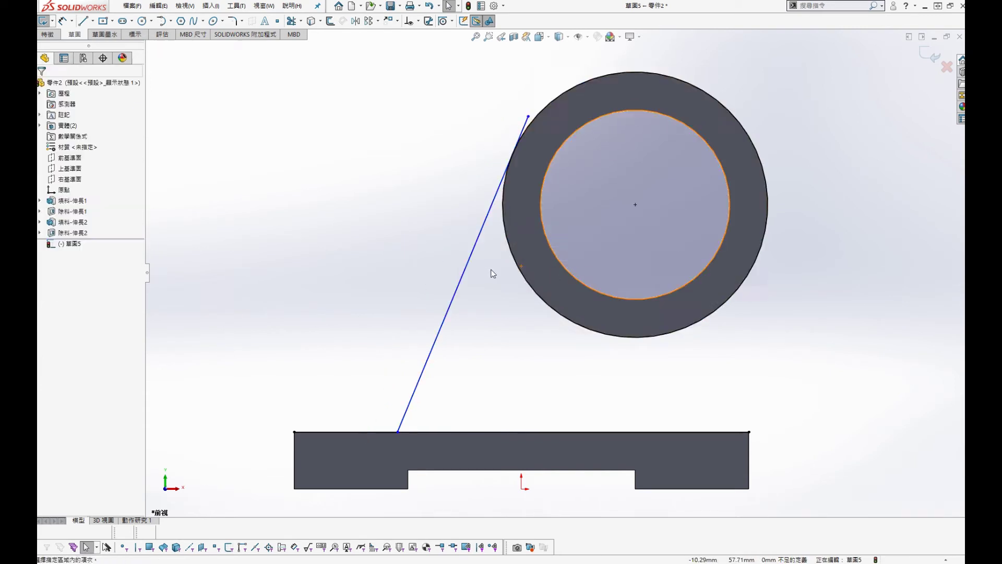
Draw a vertical line from the tube to the base, dimensioned 5 from the tube centre.
key("s")
left_click(680, 330)
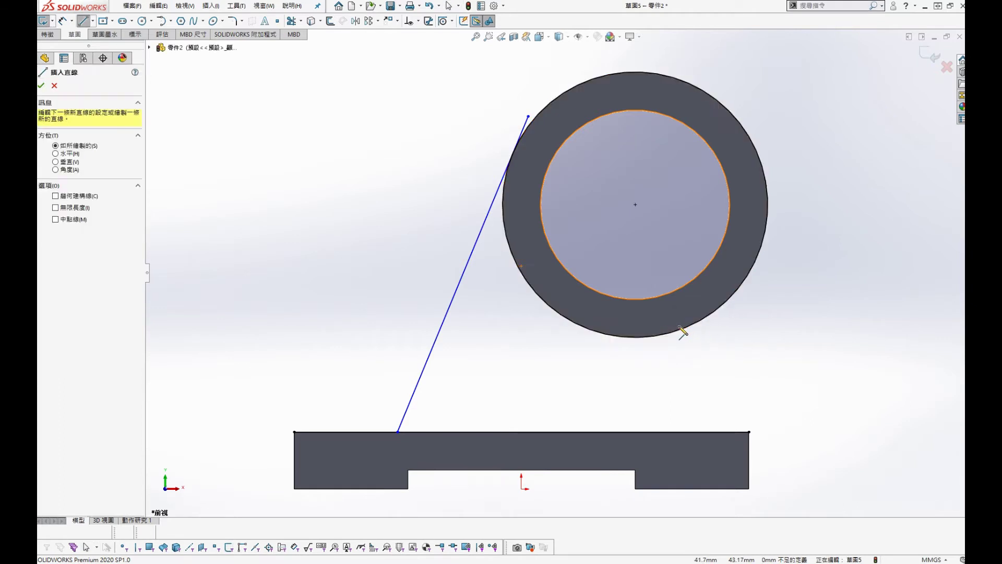
left_click(678, 330)
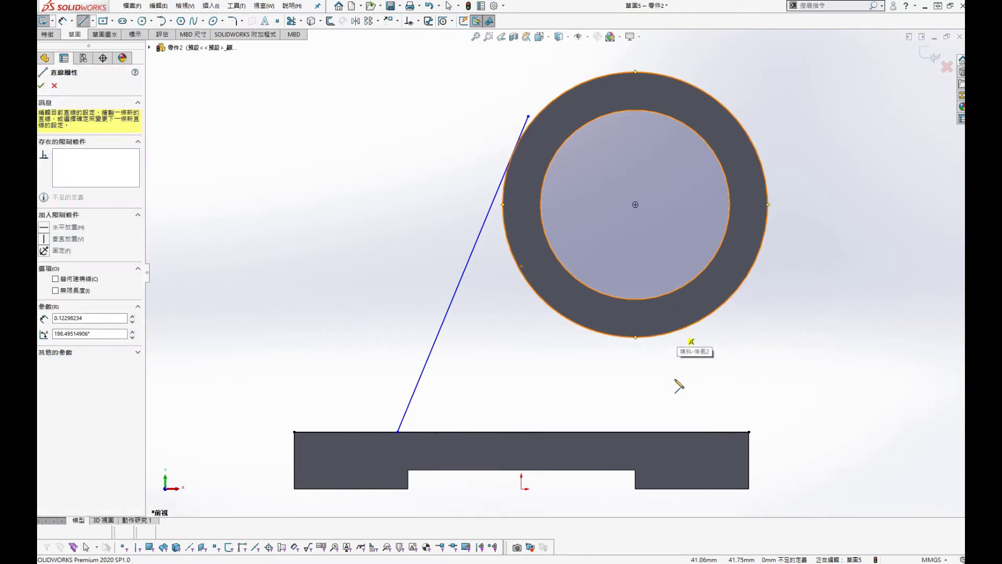
double_click(677, 431)
key("s")
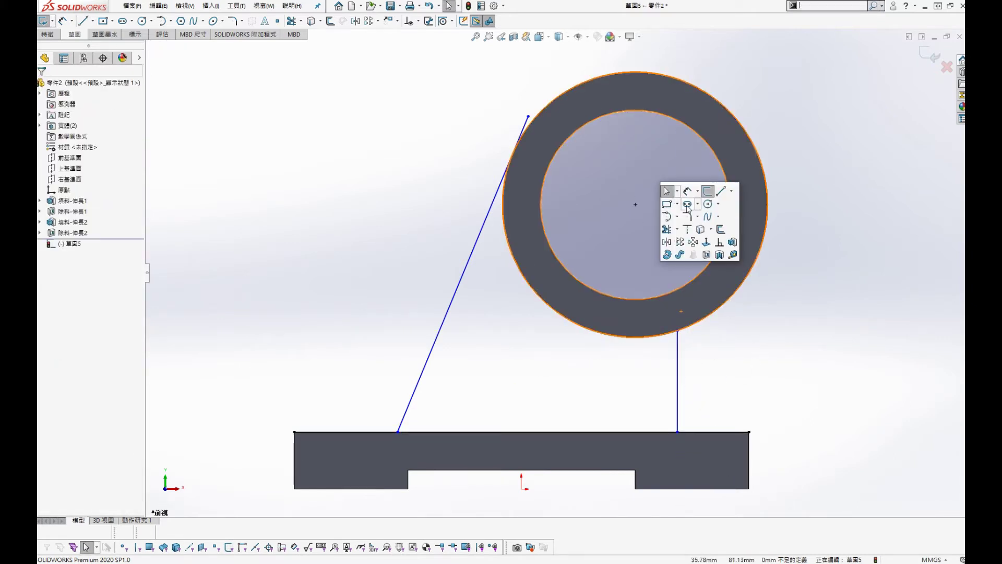
left_click(687, 204)
left_click(729, 299)
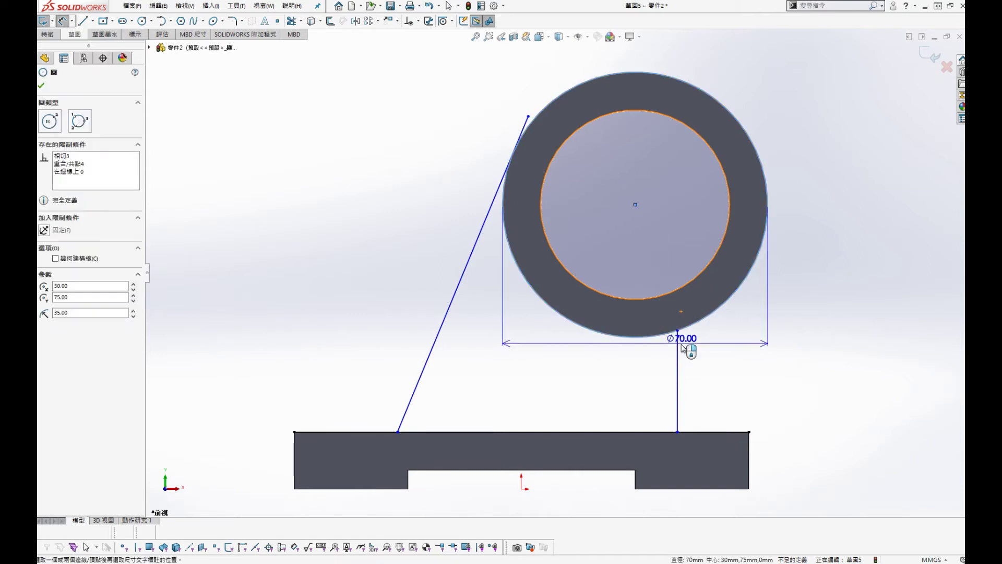
left_click(678, 365)
left_click(730, 359)
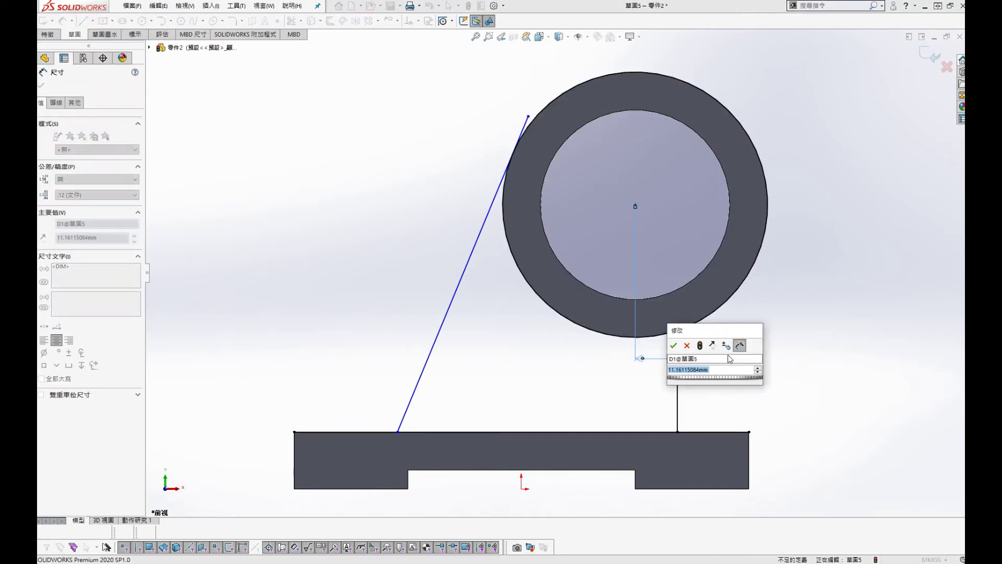
type("5")
key("Return")
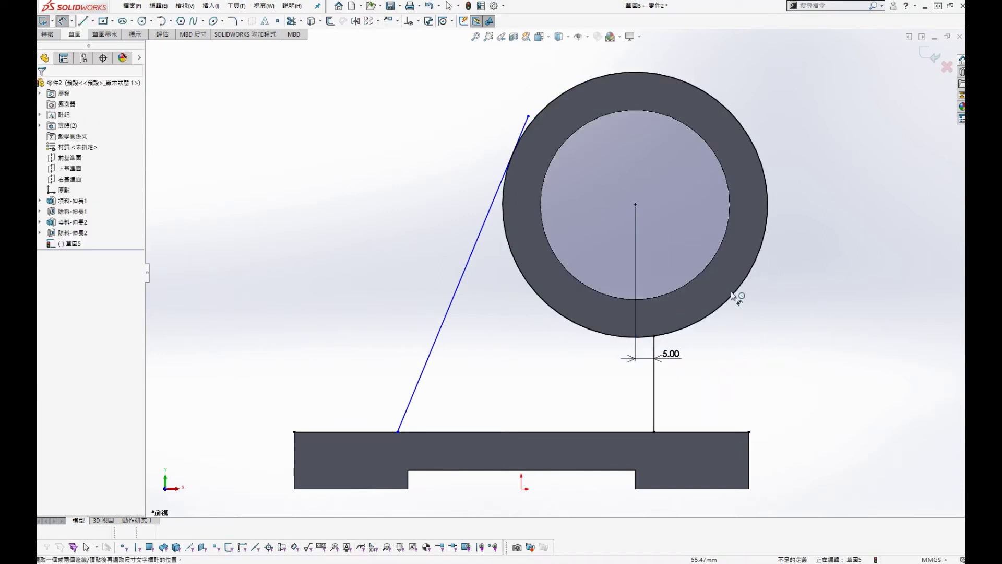
Trim away the slanted line's tail beyond the tube.
key("s")
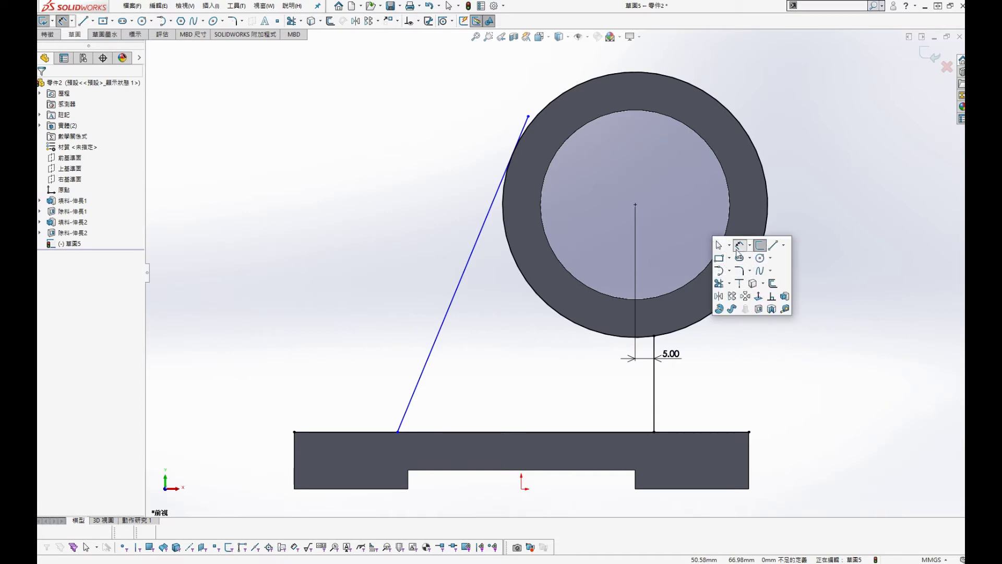
left_click(718, 283)
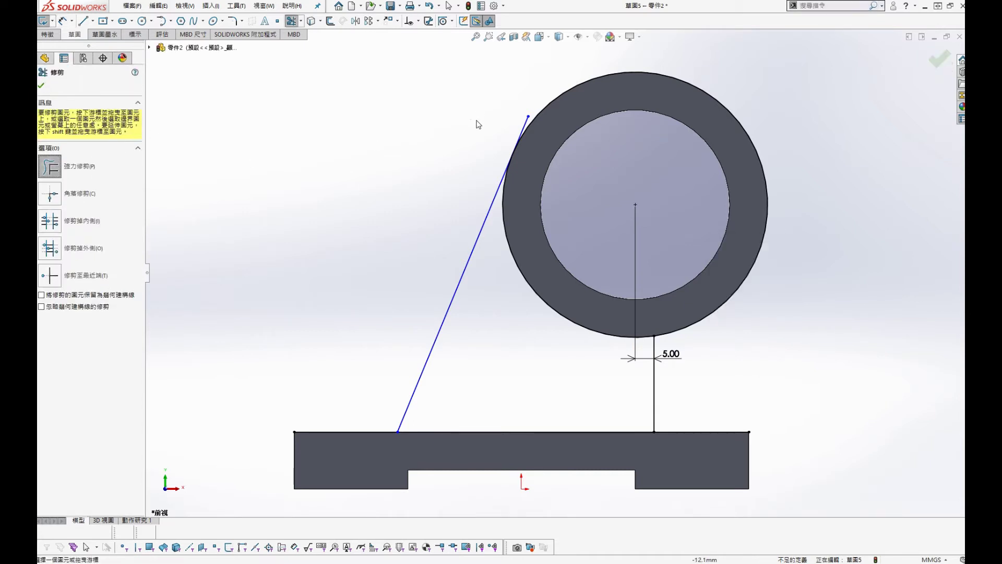
left_click_drag(478, 124, 801, 335)
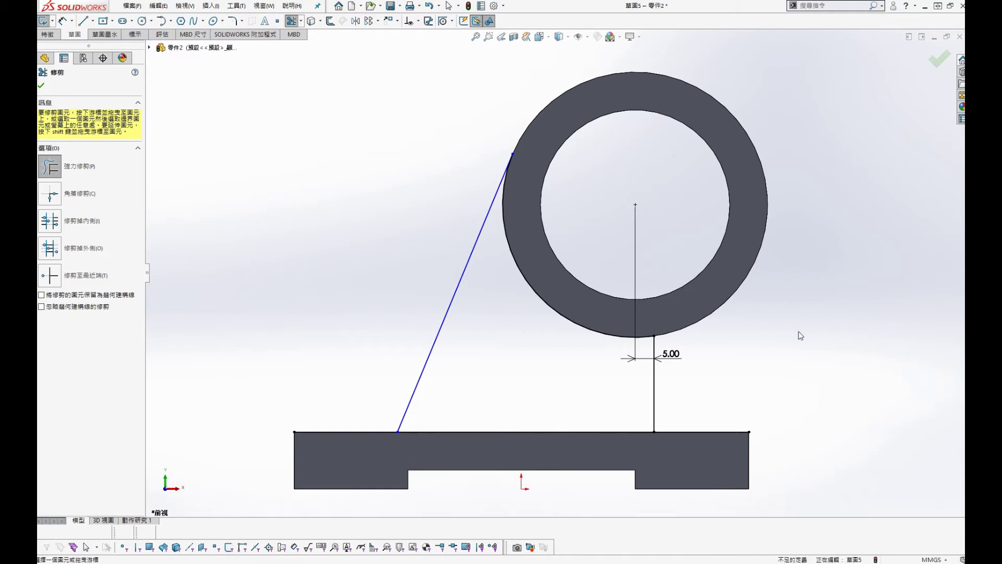
scroll(556, 273, "up", 3)
key("s")
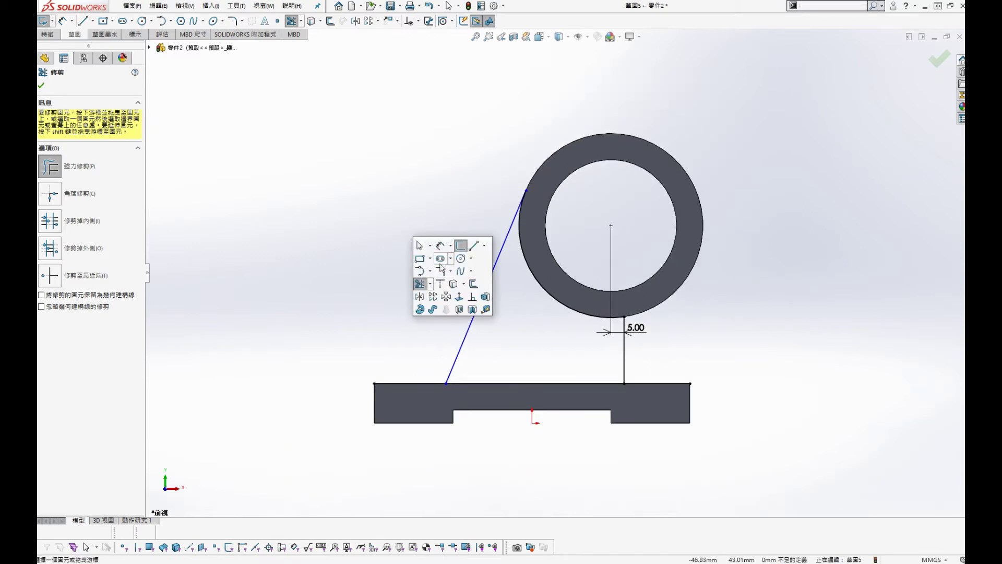
left_click(420, 284)
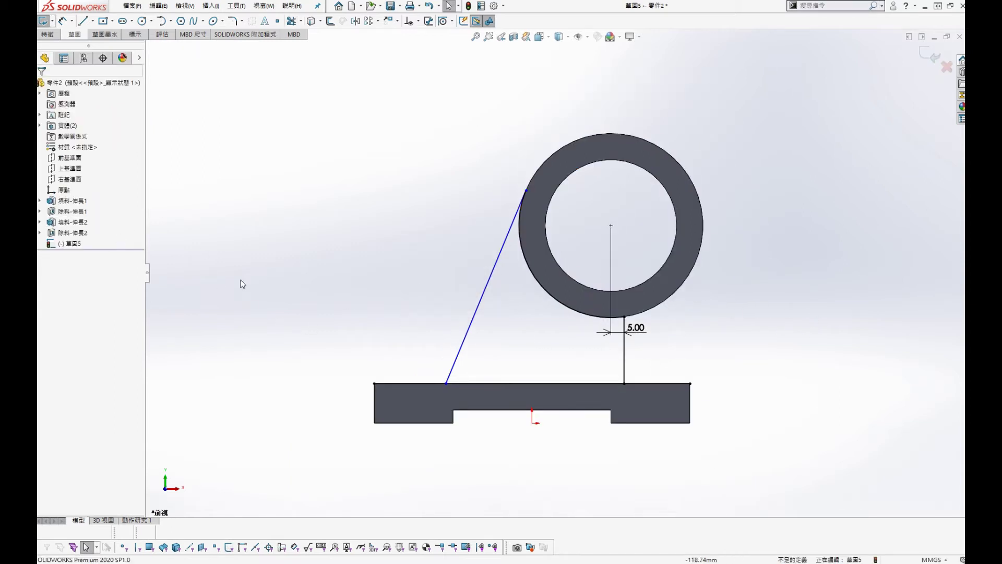
key("s")
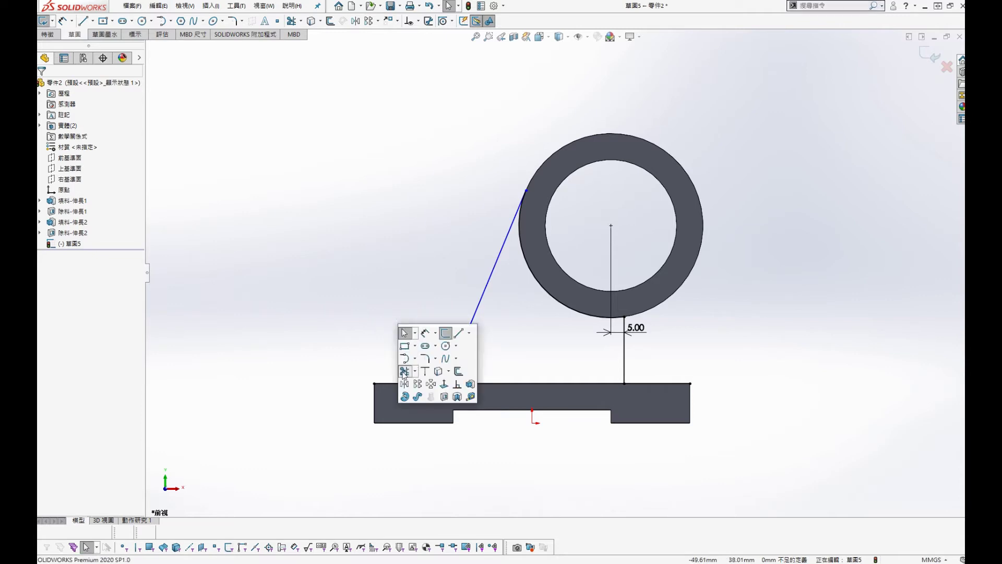
left_click(406, 372)
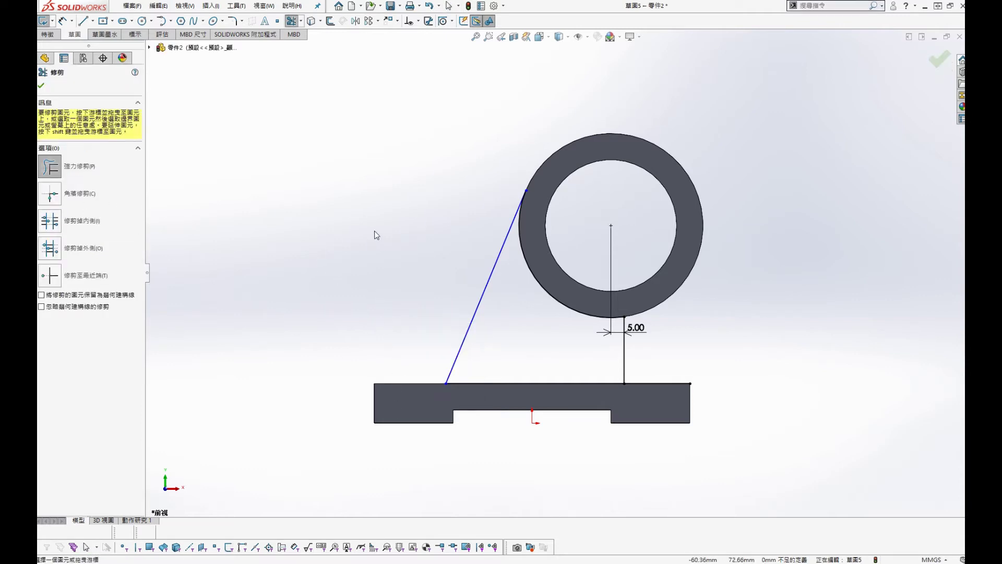
key("s")
left_click(424, 236)
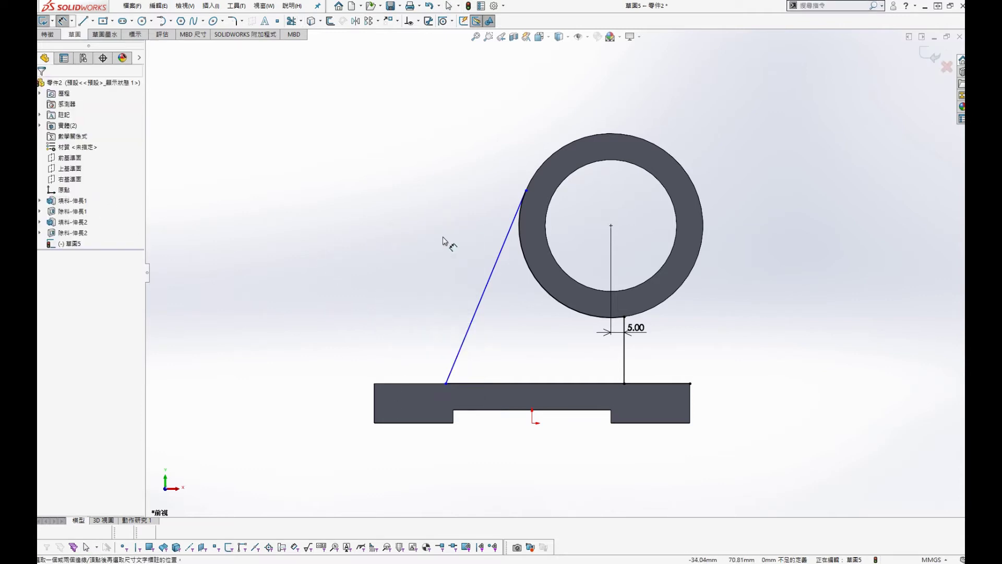
Dimension the slanted line's lower end 35 from the plate's left edge.
left_click(446, 384)
left_click(375, 415)
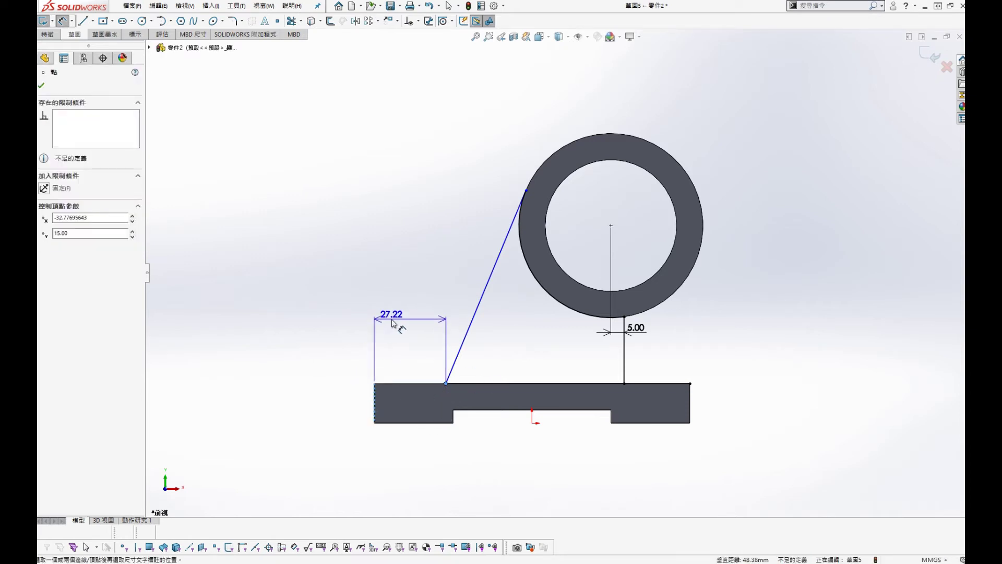
left_click(396, 321)
type("35")
key("Return")
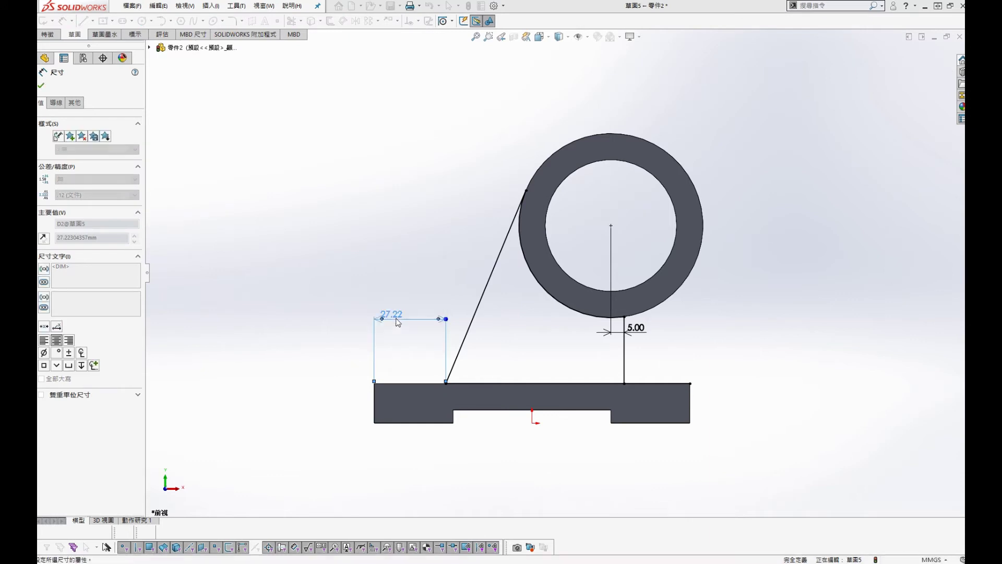
Trim the extra base line so the rib profile is closed.
key("Escape")
middle_click_drag(368, 246, 389, 259)
key("s")
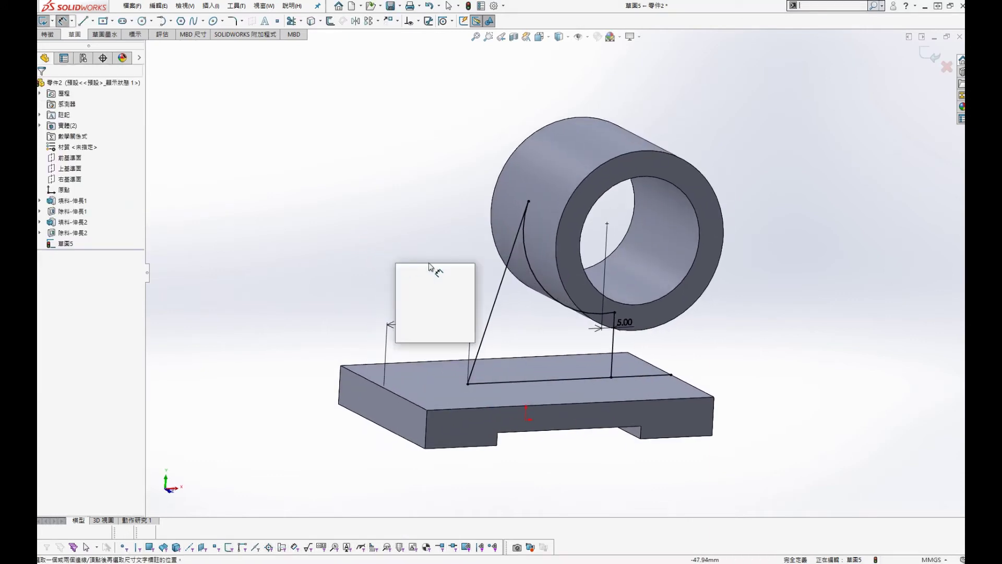
left_click(464, 327)
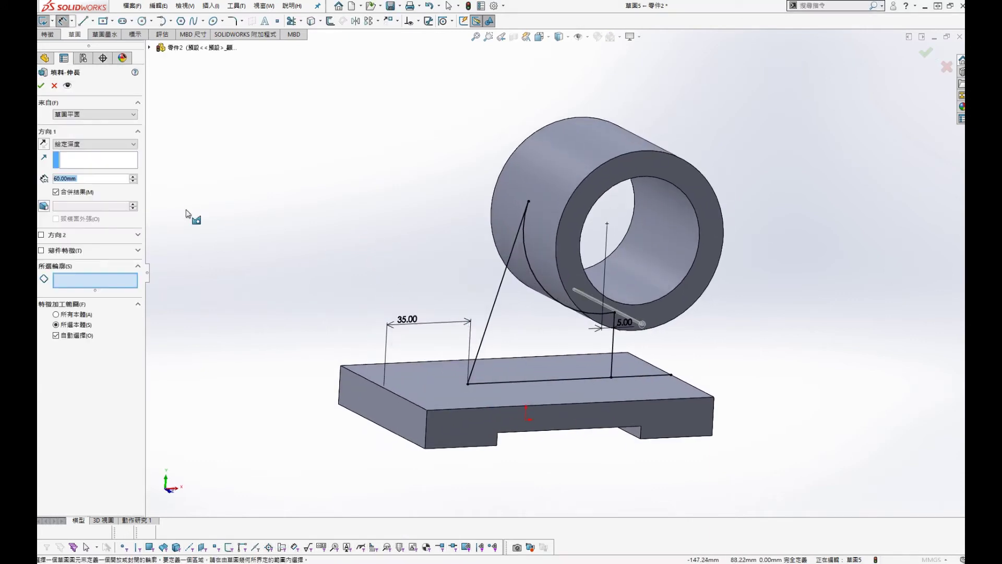
key("Escape")
key("s")
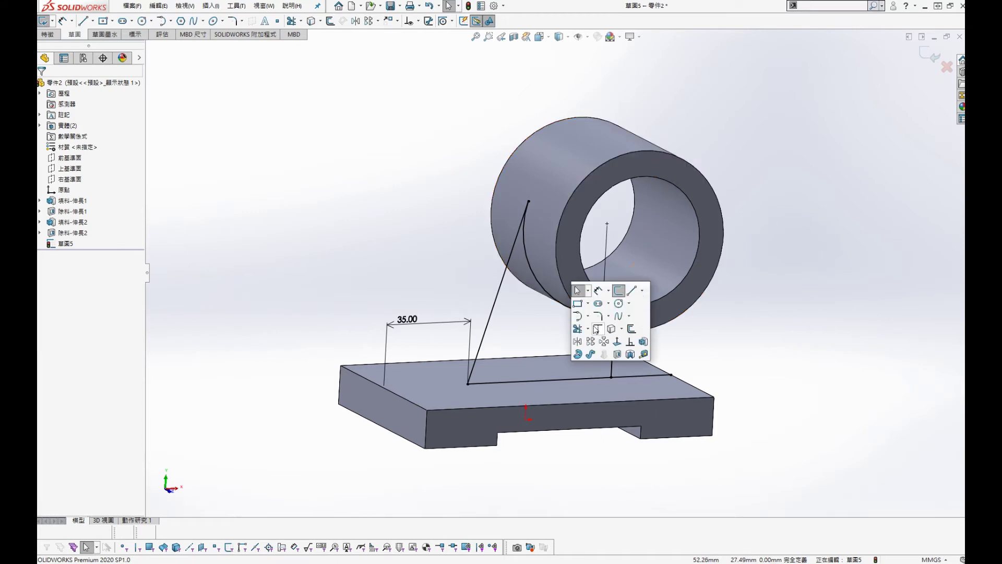
left_click(584, 333)
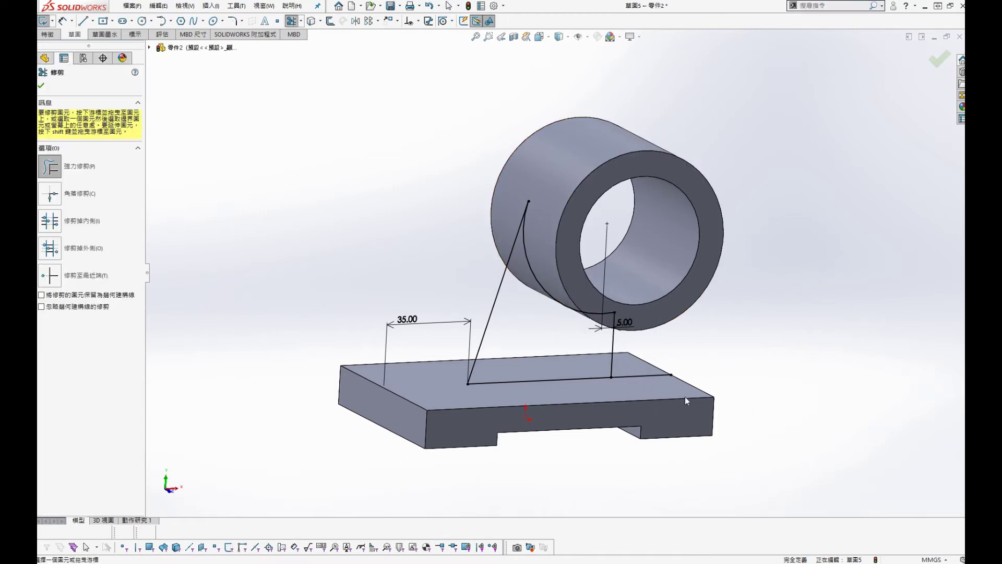
left_click_drag(647, 366, 652, 388)
Extrude the rib profile Mid Plane with a 10 mm thickness.
key("s")
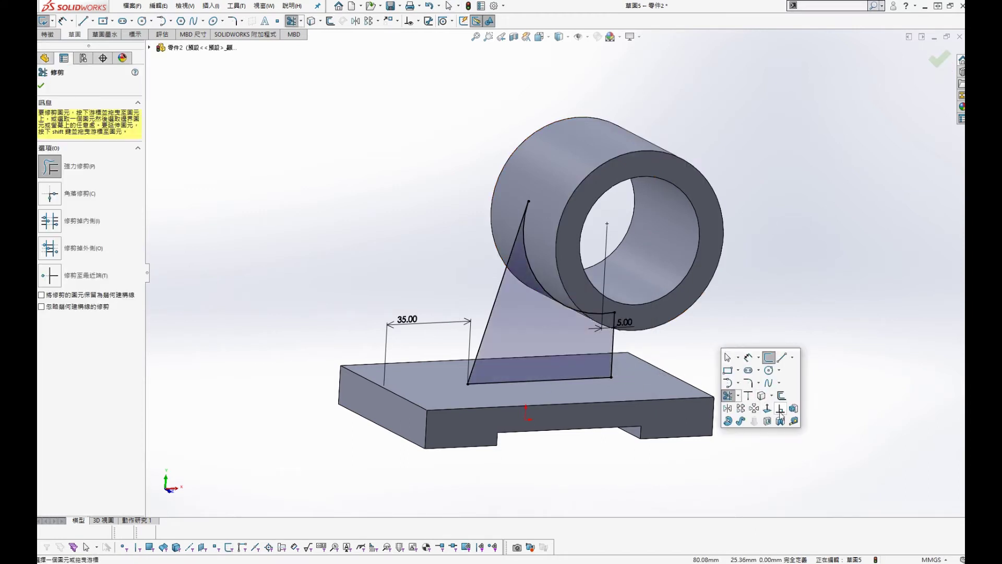
left_click(792, 408)
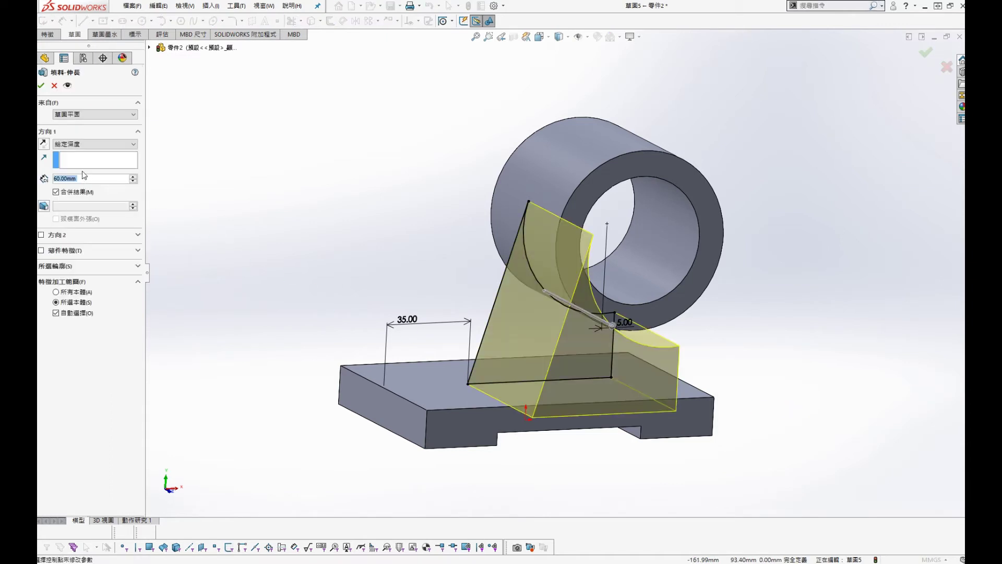
left_click(78, 194)
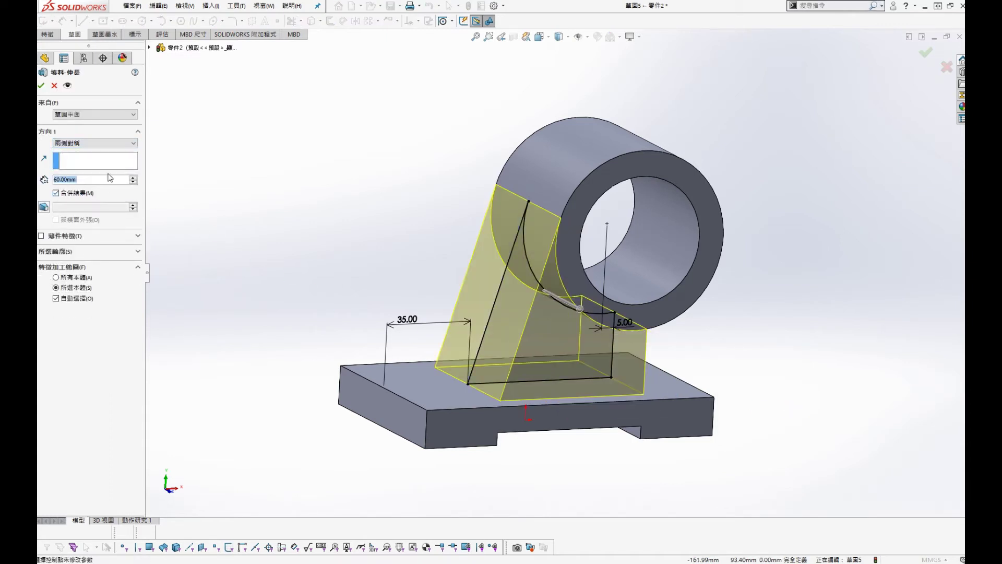
type("10")
key("Return")
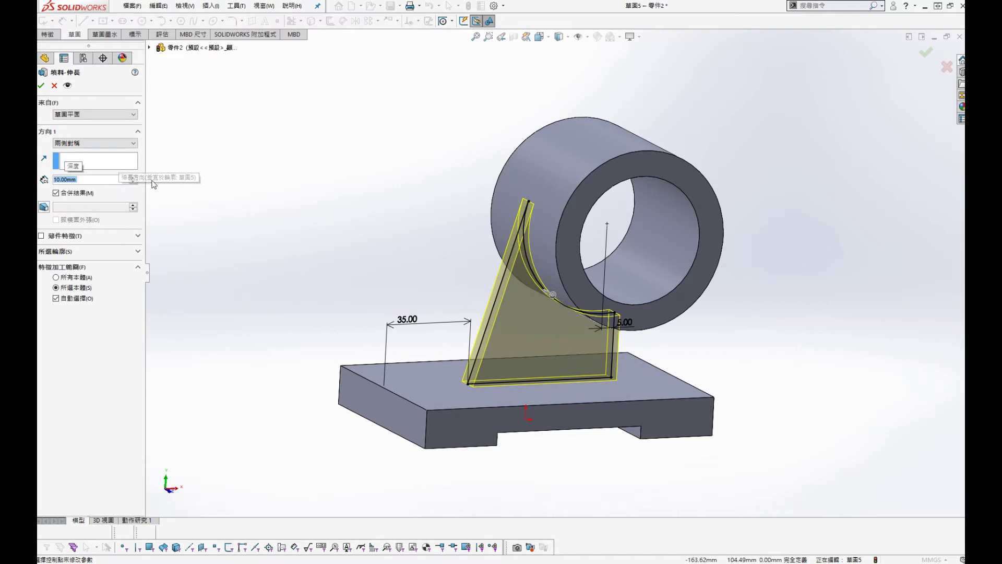
Accept the rib extrusion and start a new sketch facing the Front Plane.
left_click(40, 85)
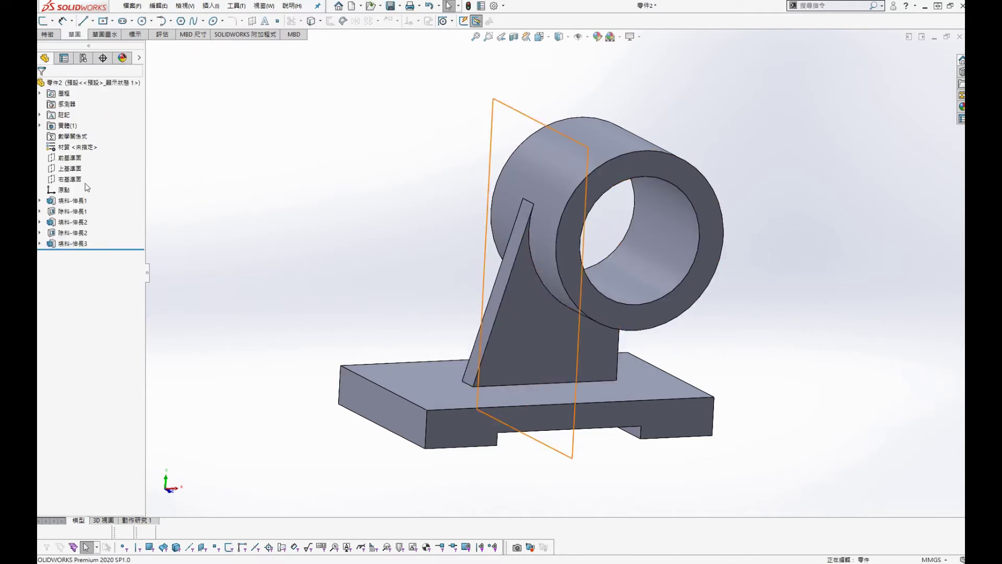
left_click(78, 158)
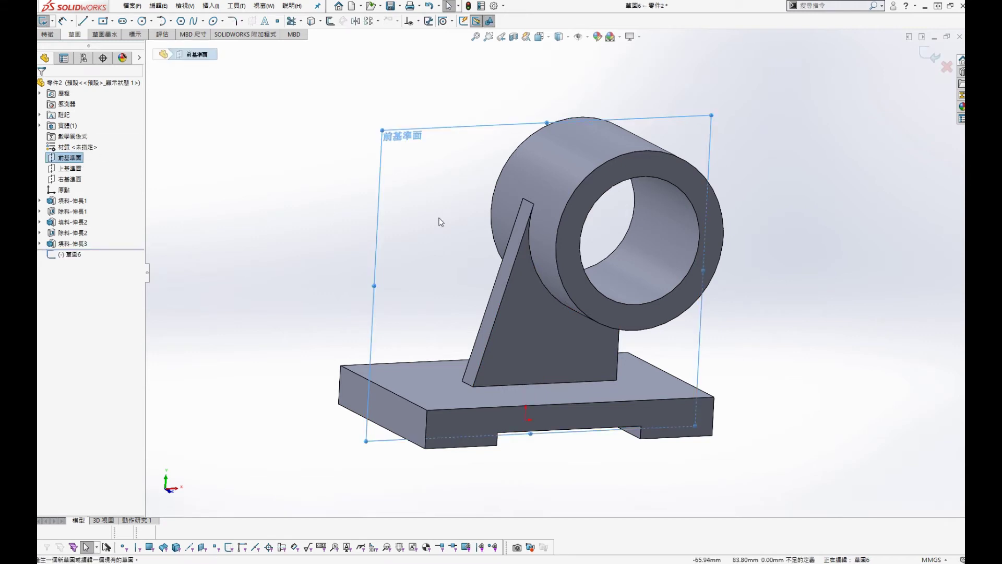
key("s")
left_click(729, 316)
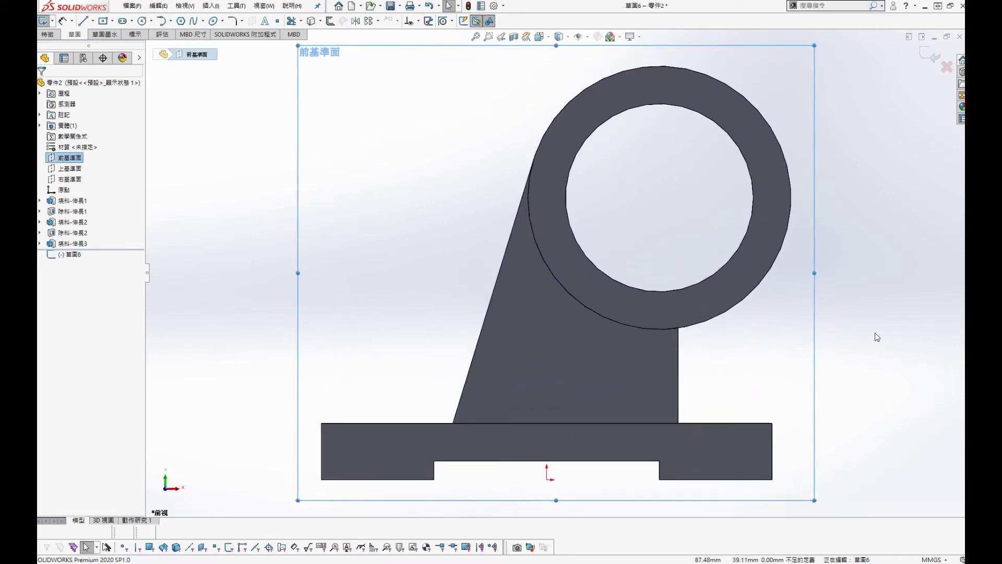
left_click(876, 340)
Draw a vertical centreline from the tube's bottom to the plate's top.
key("s")
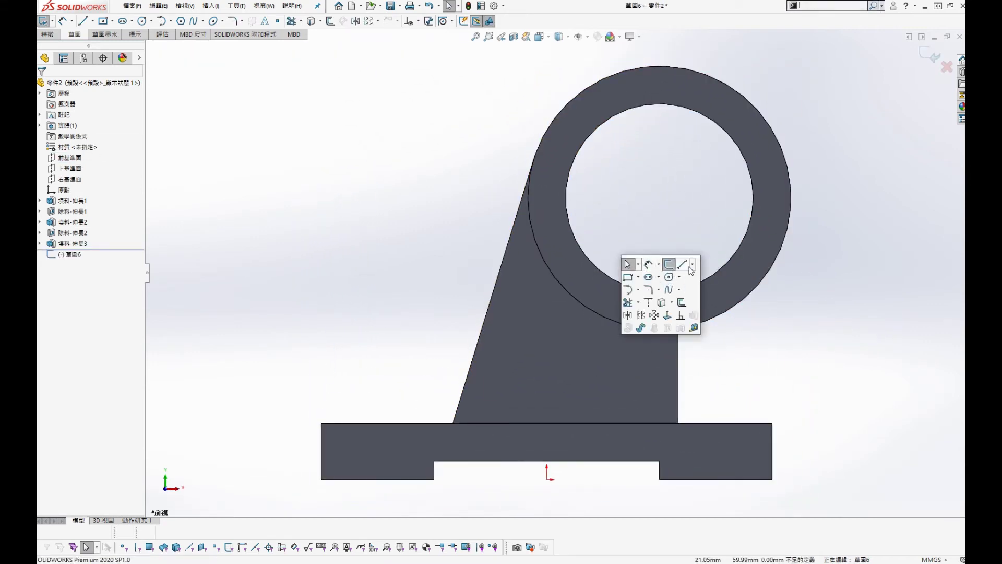
left_click(693, 268)
left_click(687, 292)
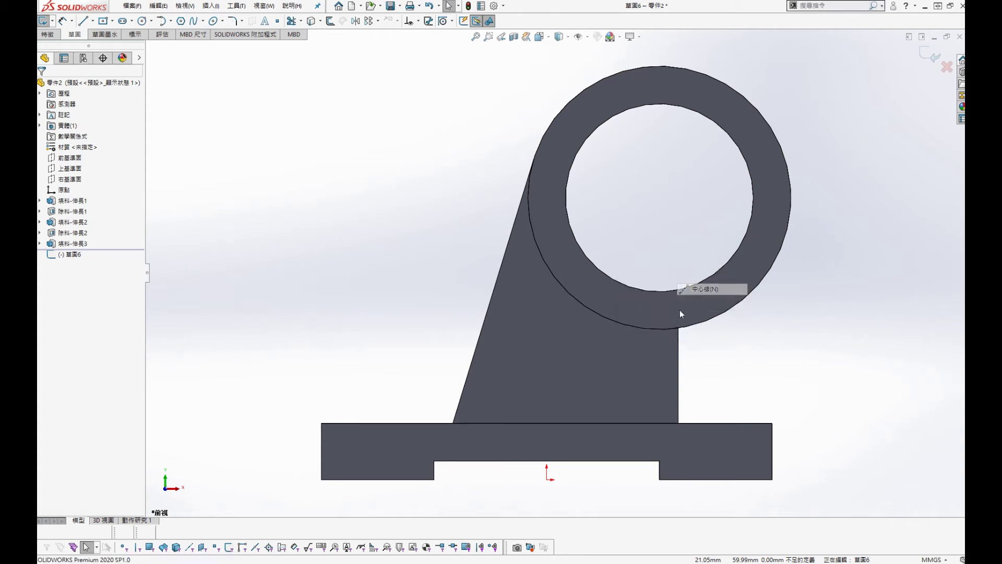
left_click(660, 331)
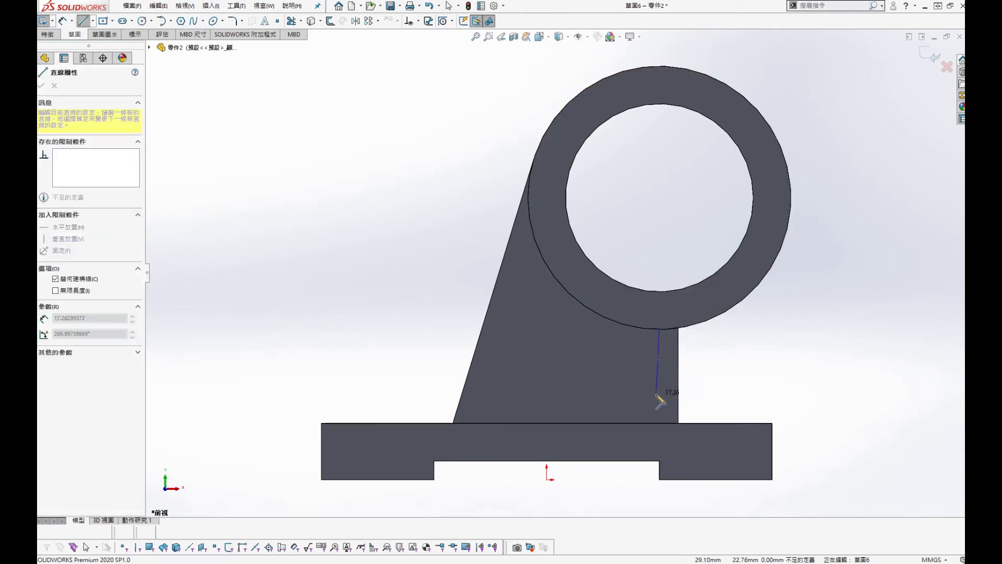
left_click(660, 422)
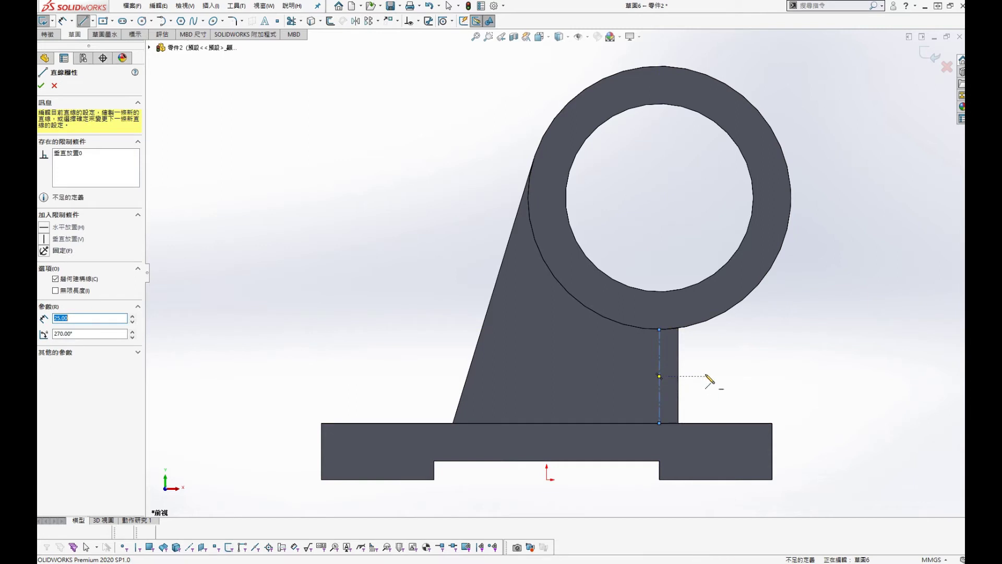
key("Escape")
Offset the centreline 5 mm to both sides.
left_click(667, 372)
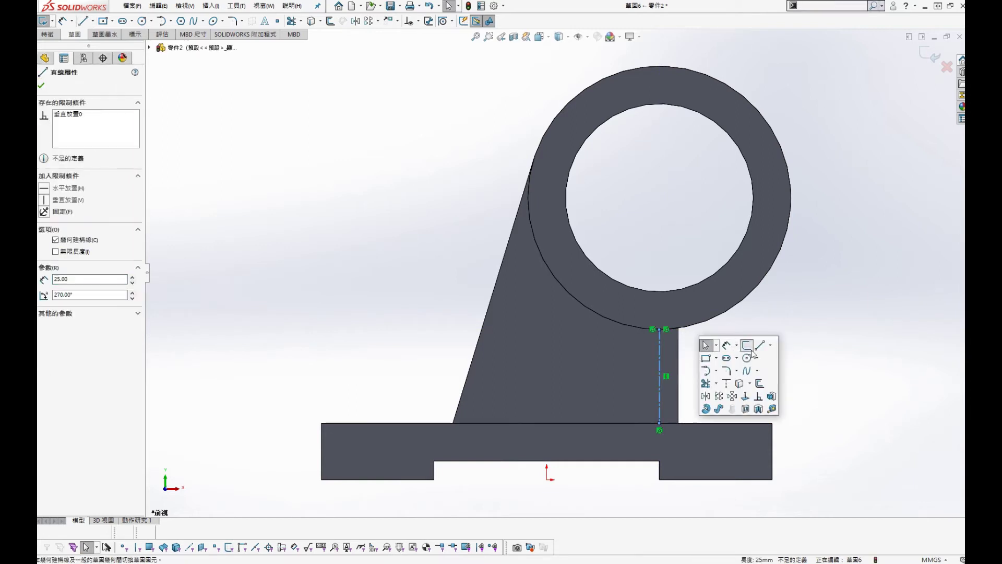
left_click(330, 21)
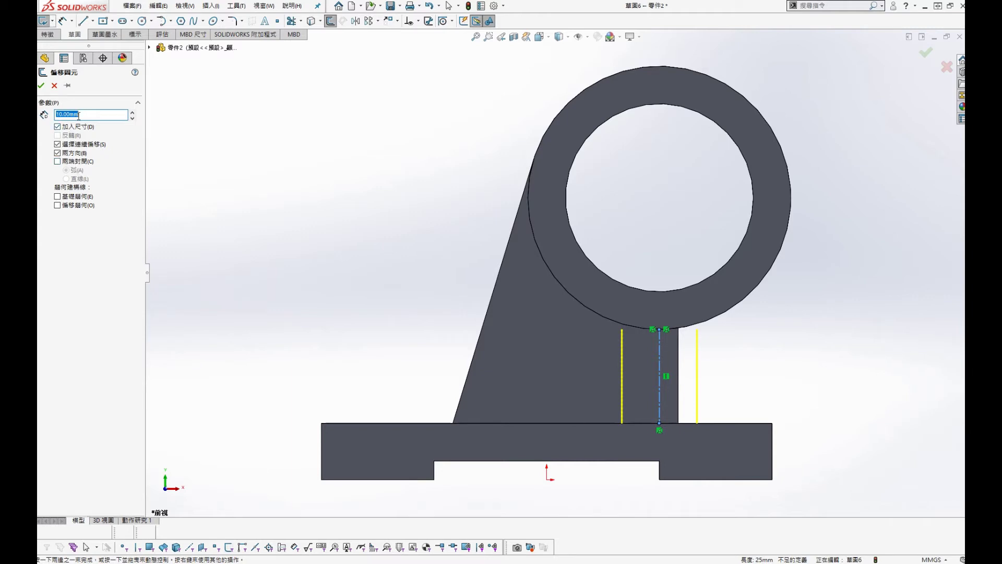
type("5")
key("Return")
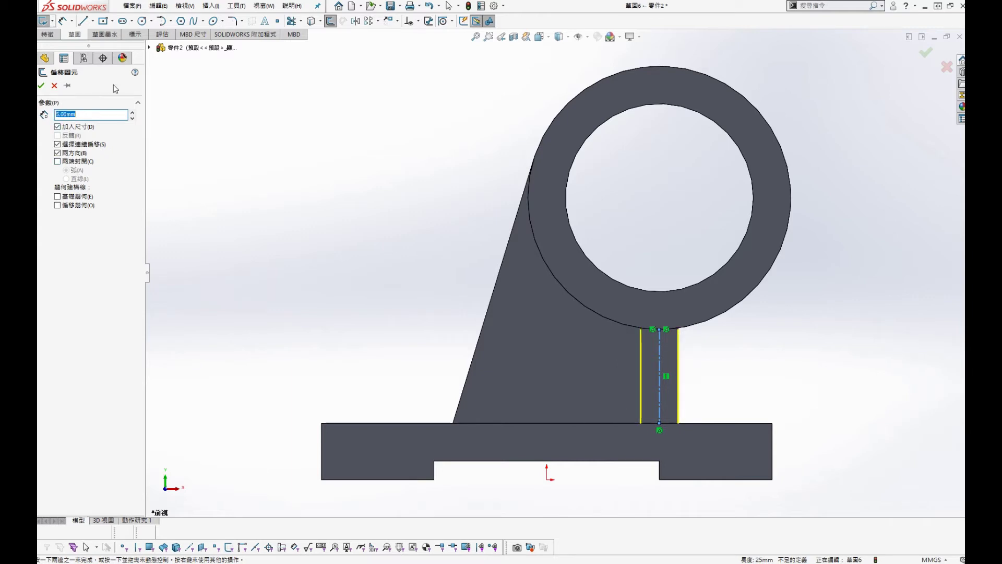
left_click(41, 85)
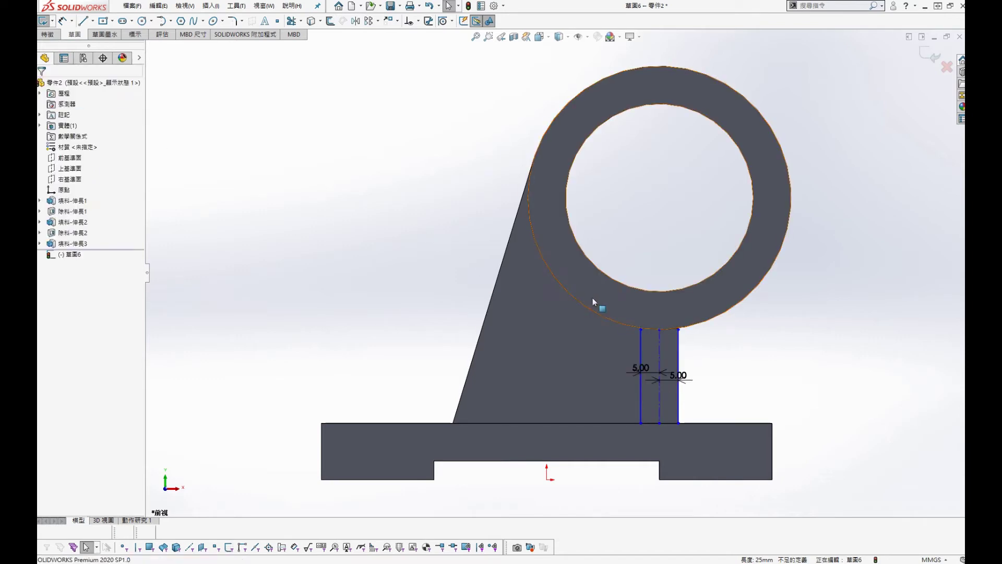
Drag the centreline's top end onto the tube's circular edge.
left_click(659, 355)
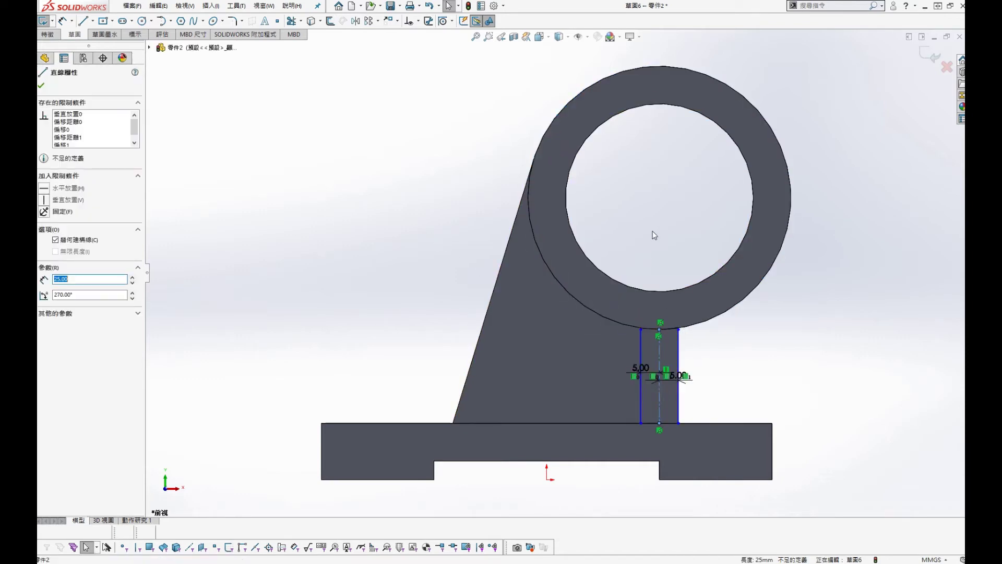
left_click(733, 145)
left_click_drag(659, 330, 647, 239)
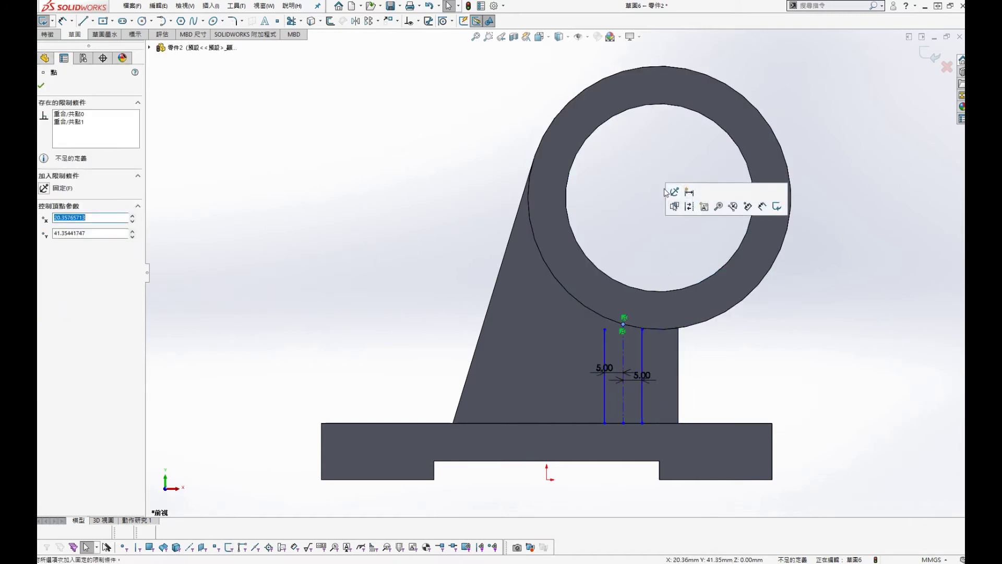
left_click(710, 277)
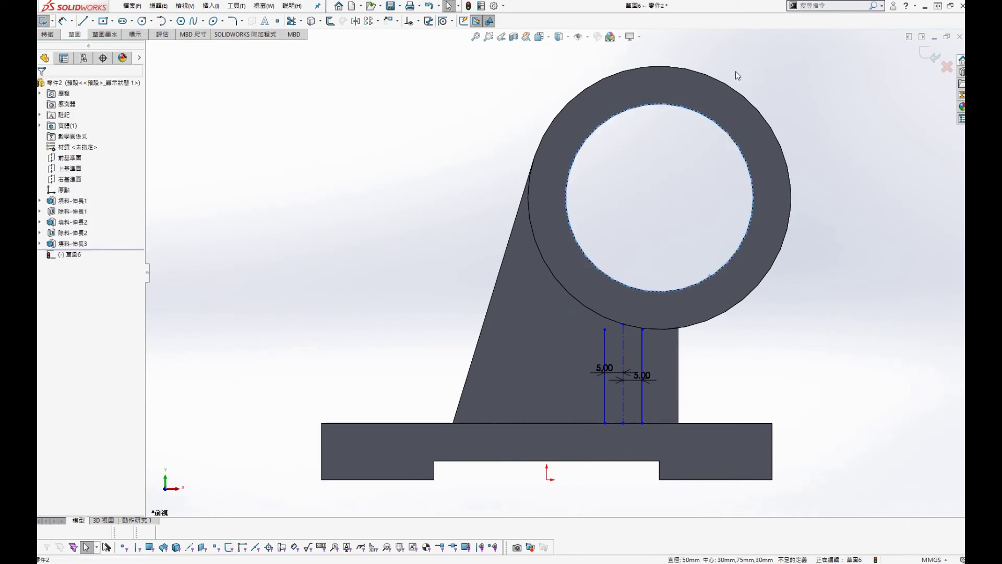
Show temporary axes and make the centreline coincident with the tube axis.
left_click(587, 36)
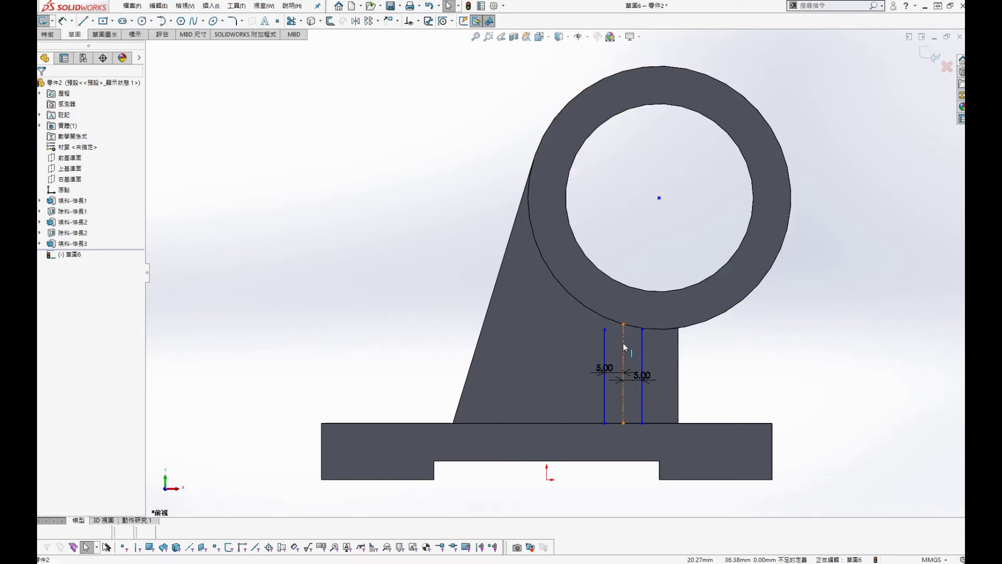
left_click(623, 391)
left_click(426, 304, "ctrl")
left_click(44, 255)
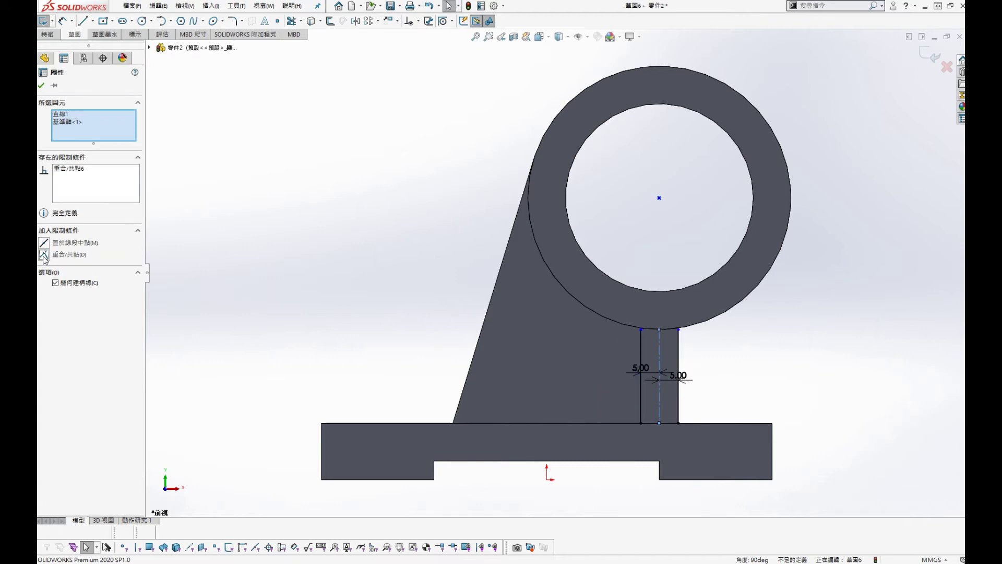
key("Escape")
Convert the base's top edge and the tube's outer circle into sketch lines.
key("s")
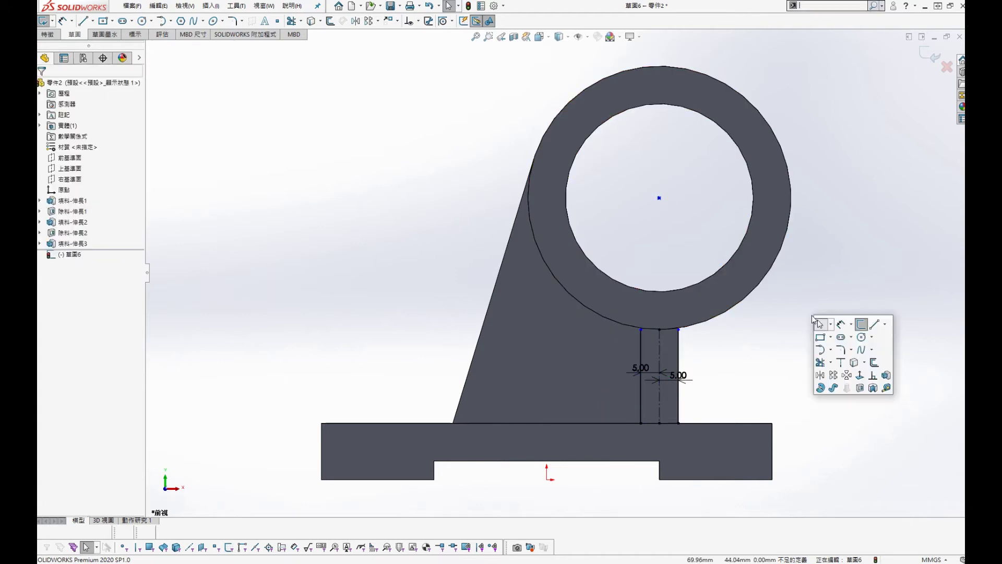
left_click(855, 362)
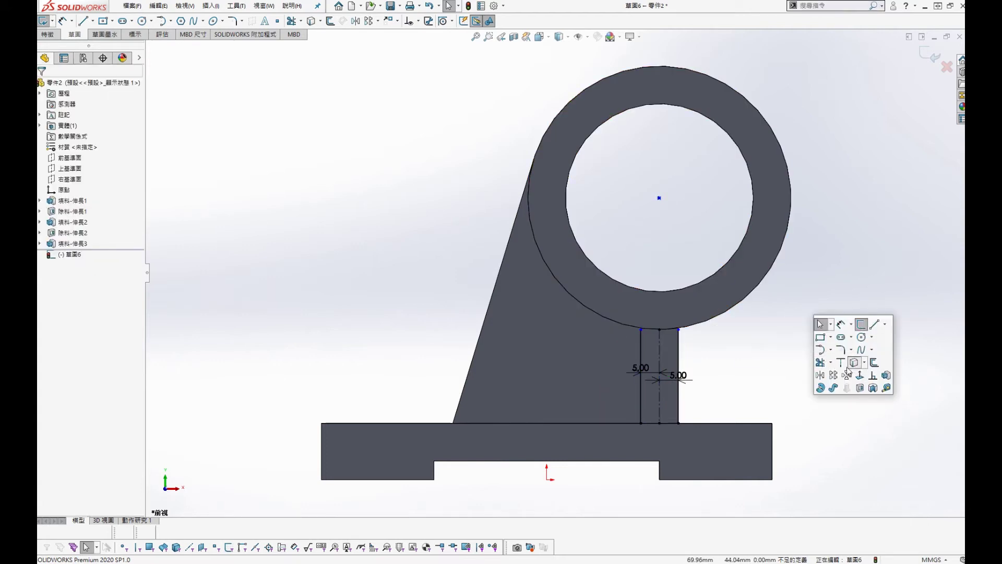
left_click(724, 415)
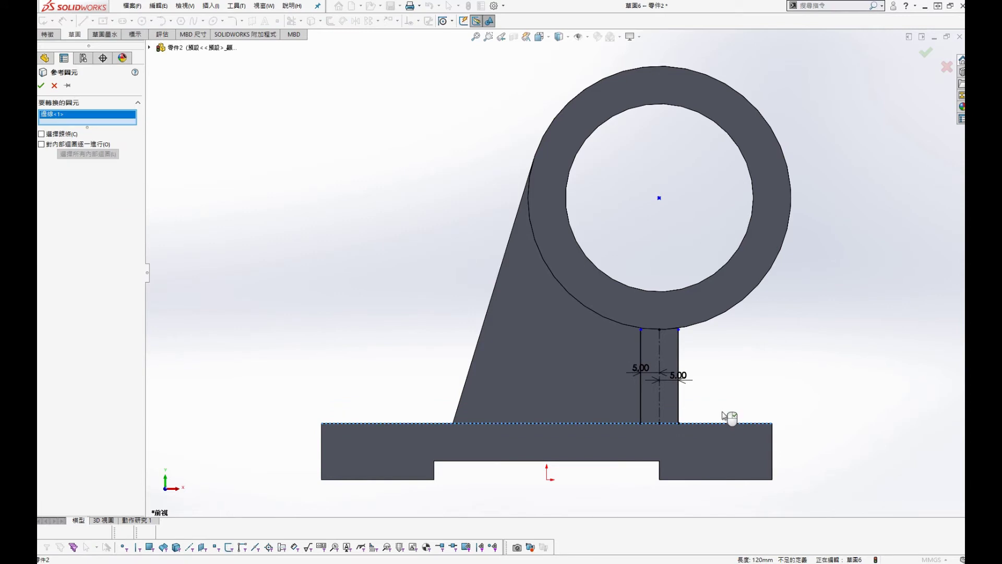
left_click(703, 327)
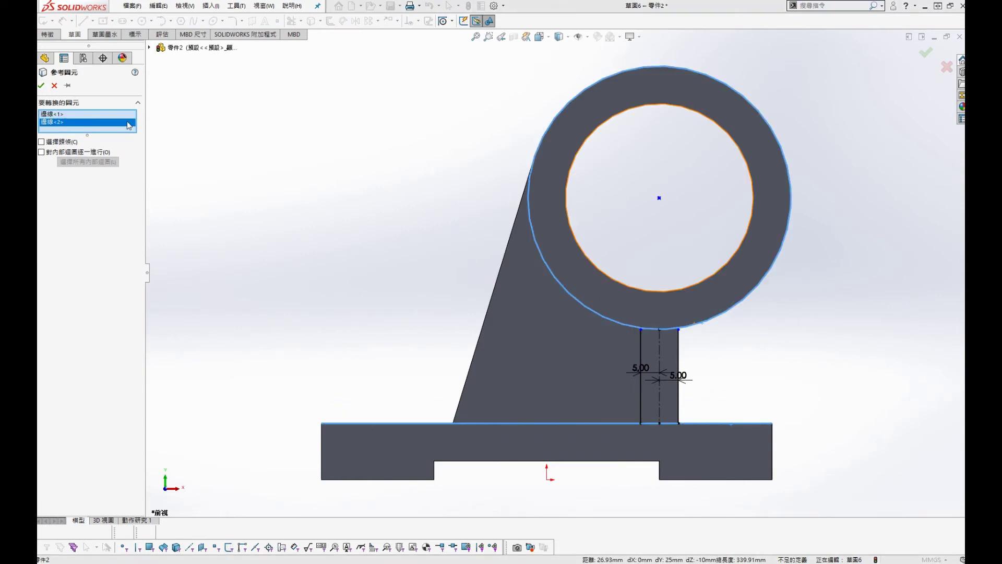
left_click(41, 85)
Corner-trim the base line and web line into a closed corner.
key("s")
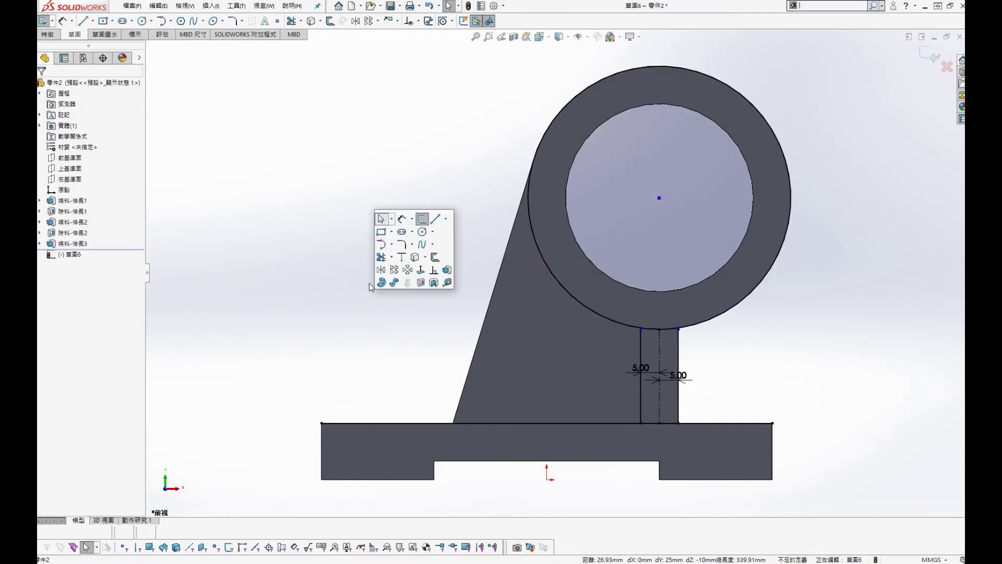
left_click(382, 256)
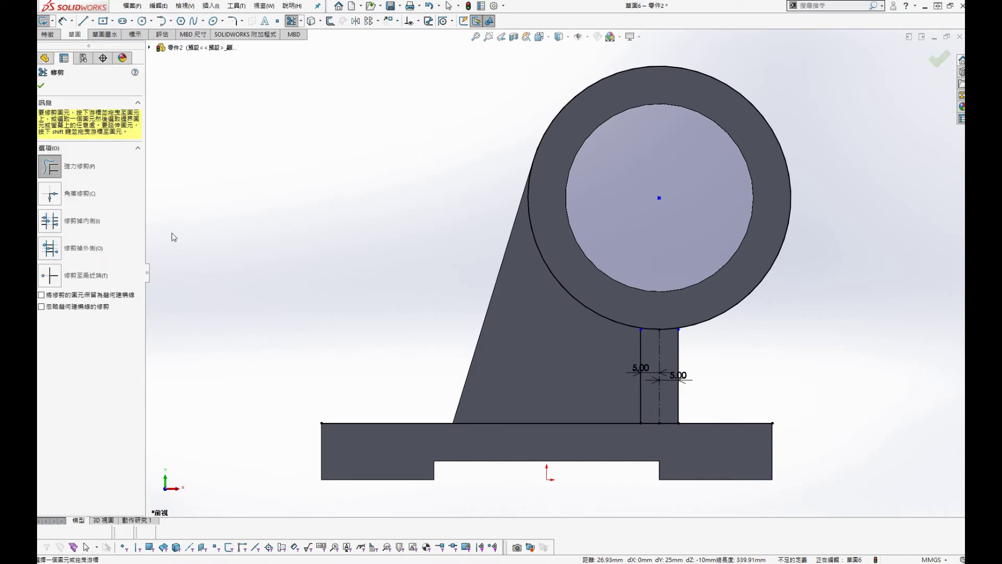
left_click(99, 201)
left_click(649, 423)
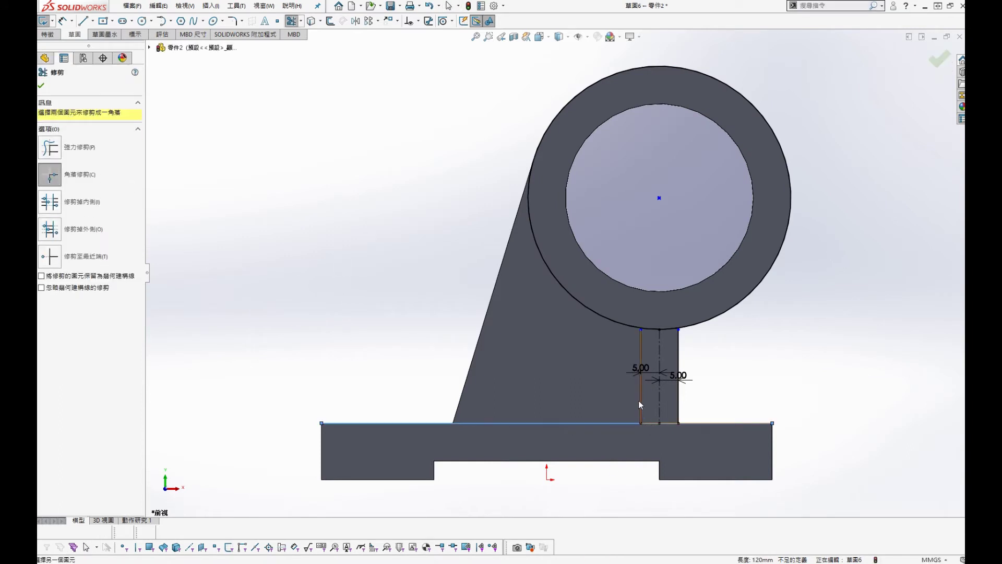
left_click(640, 399)
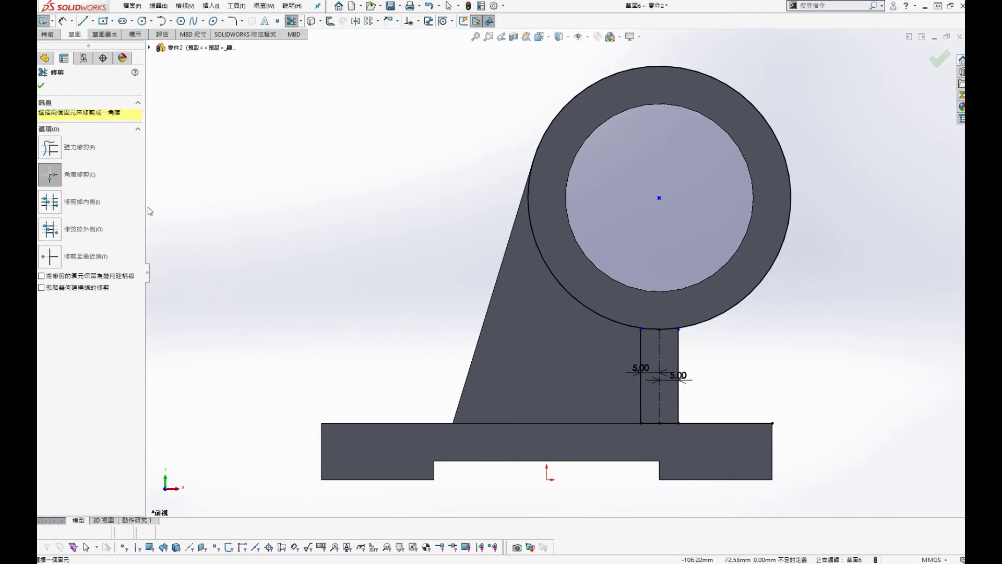
key("s")
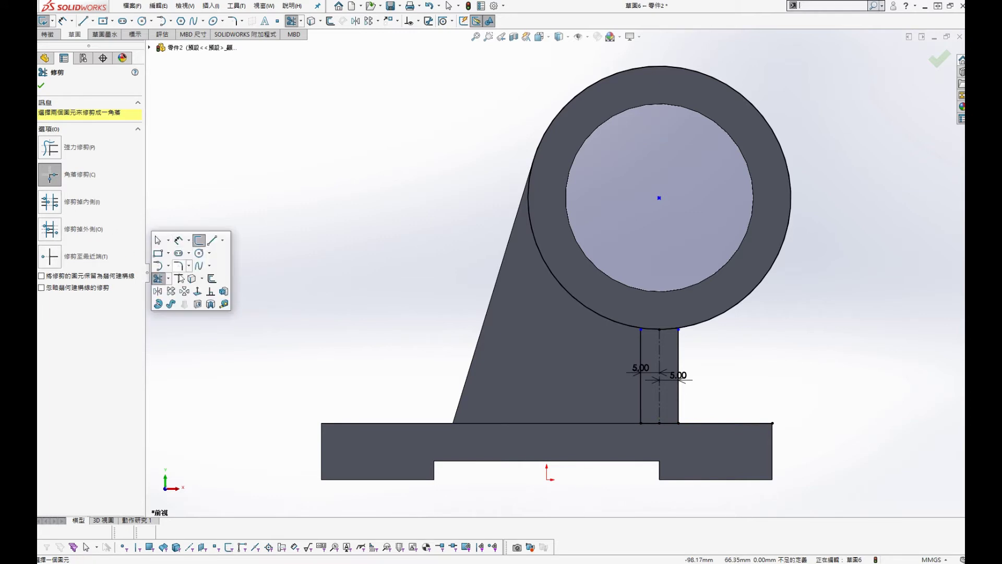
left_click(197, 280)
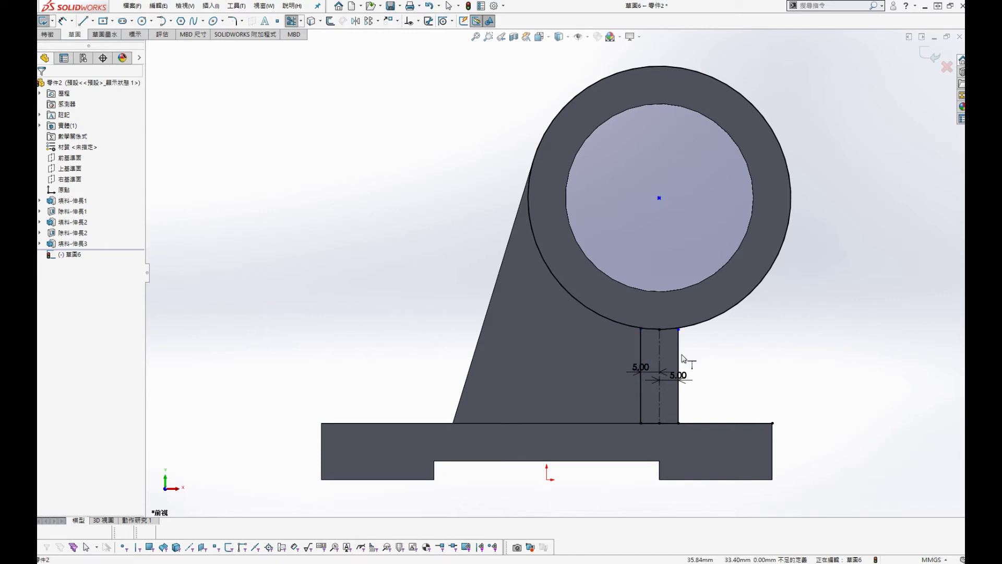
key("s")
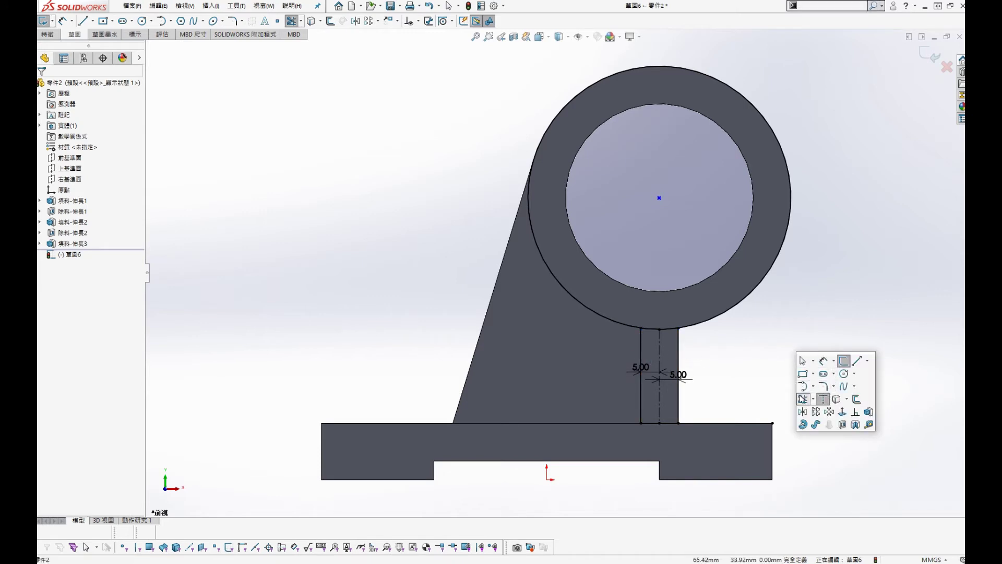
left_click(803, 399)
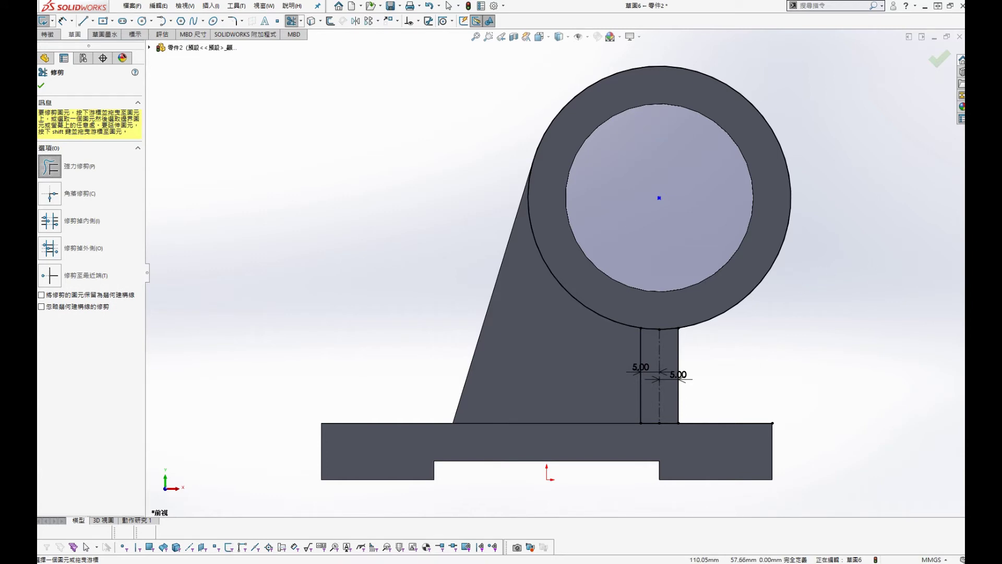
mouse_move(963, 67)
left_mouse_down()
mouse_move(793, 67)
mouse_move(1001, 67)
left_mouse_up()
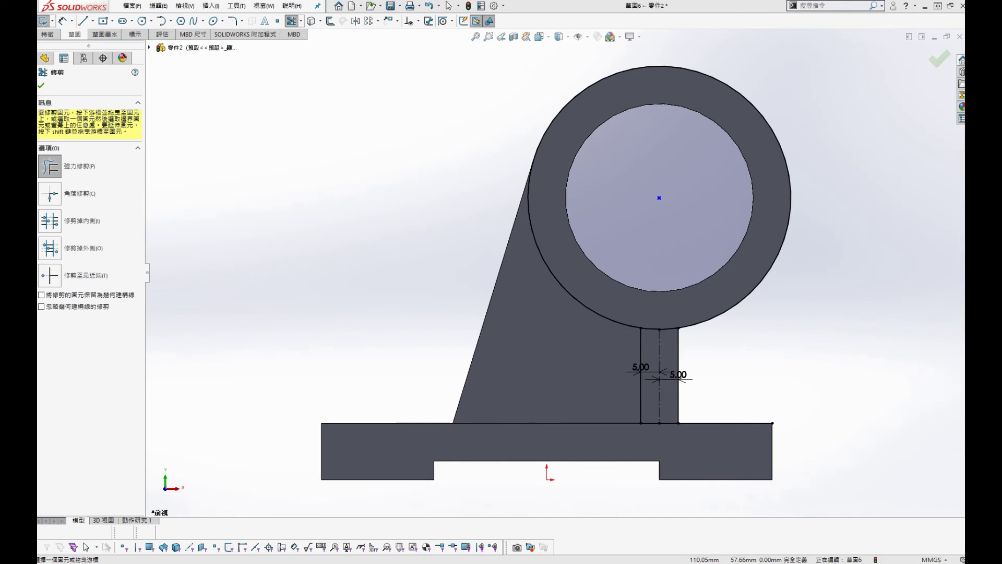
left_click_drag(845, 257, 747, 252)
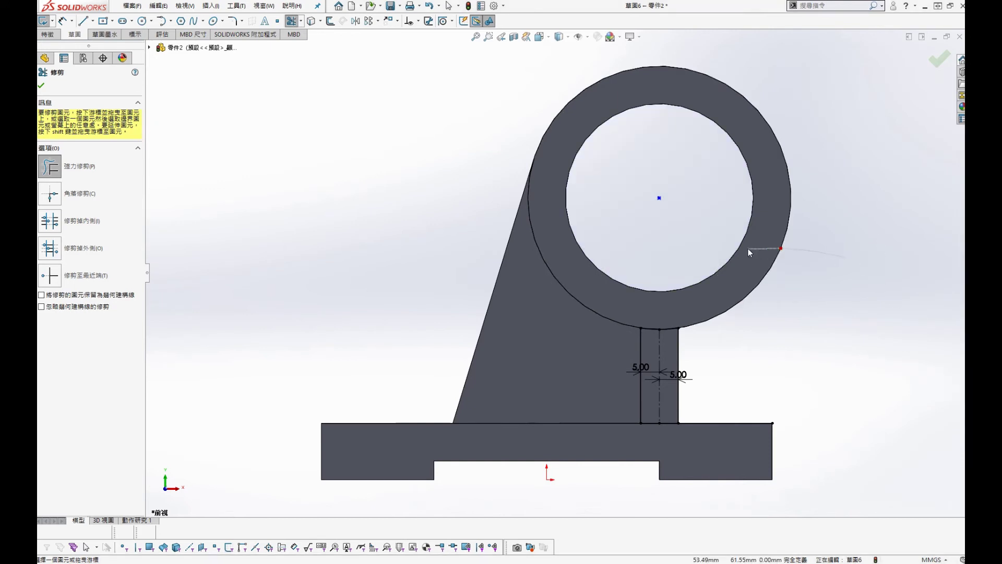
middle_click_drag(780, 315, 858, 289)
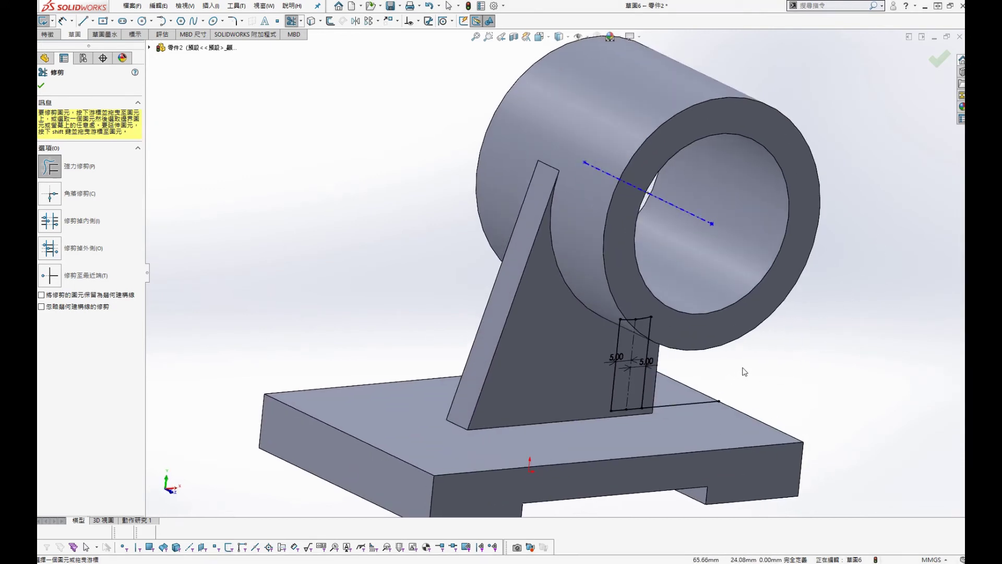
left_click_drag(688, 422, 688, 402)
key("s")
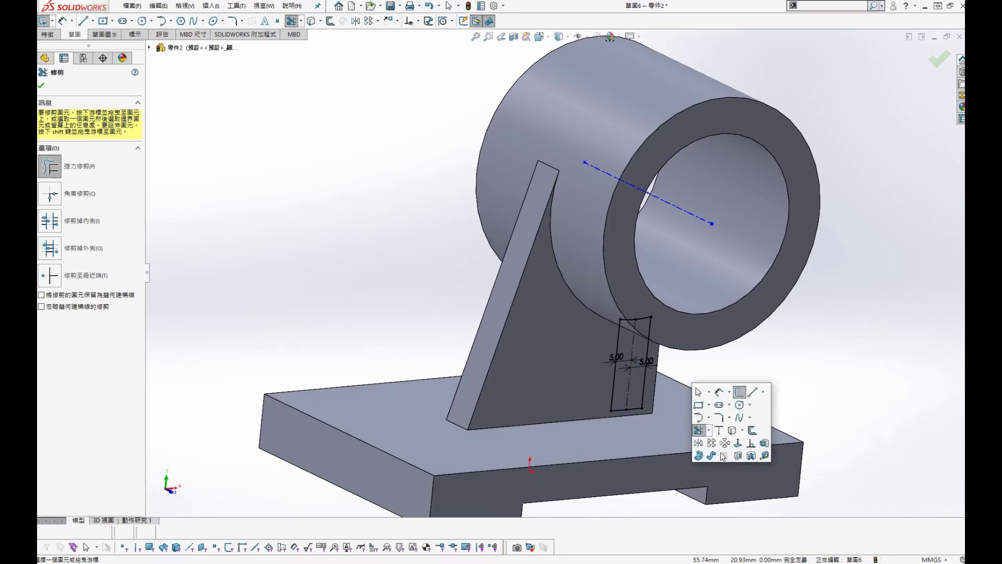
Extrude the web Up To Surface from the tube's front face to its back face.
left_click(764, 443)
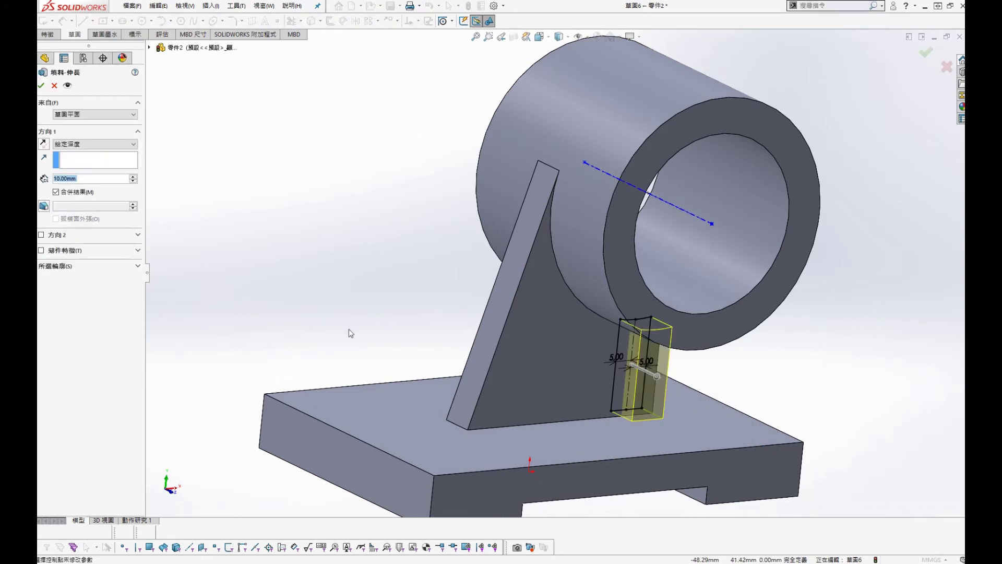
left_click(84, 144)
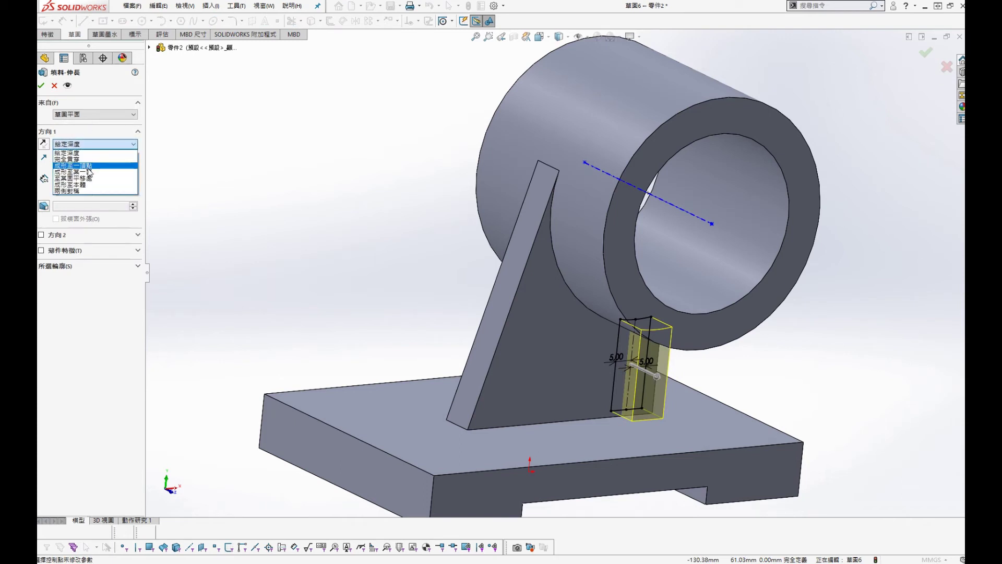
left_click(73, 172)
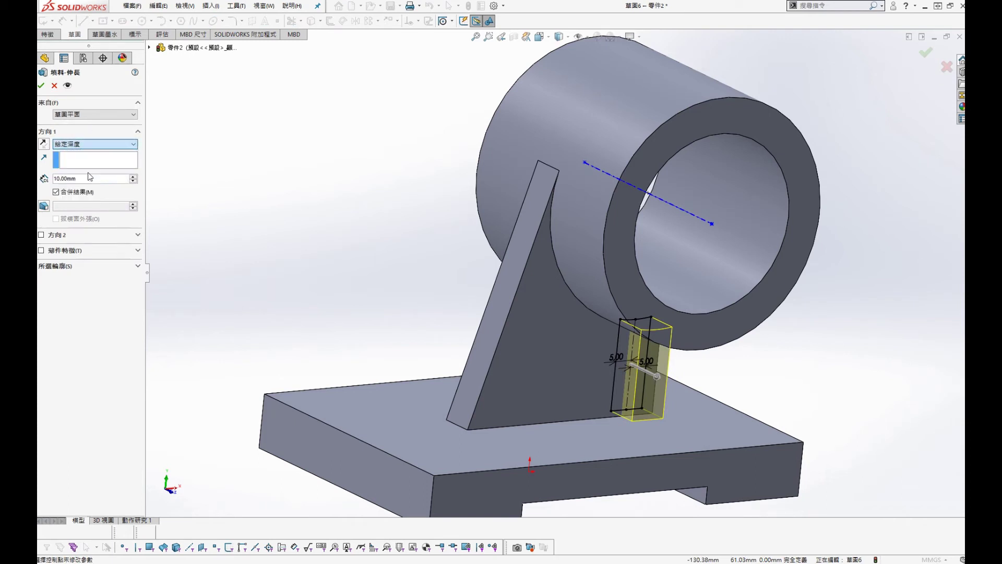
left_click(687, 339)
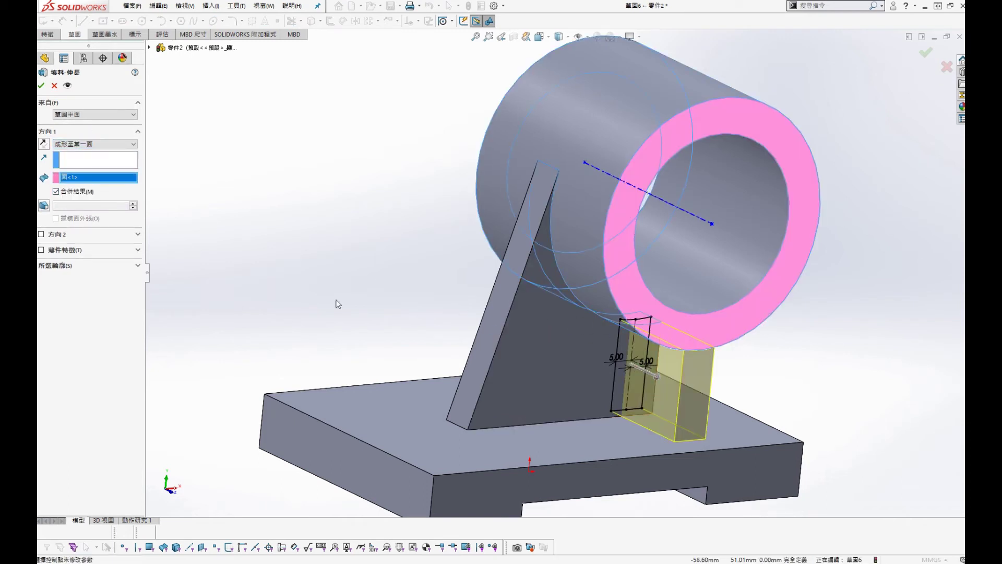
left_click(42, 234)
left_click(94, 246)
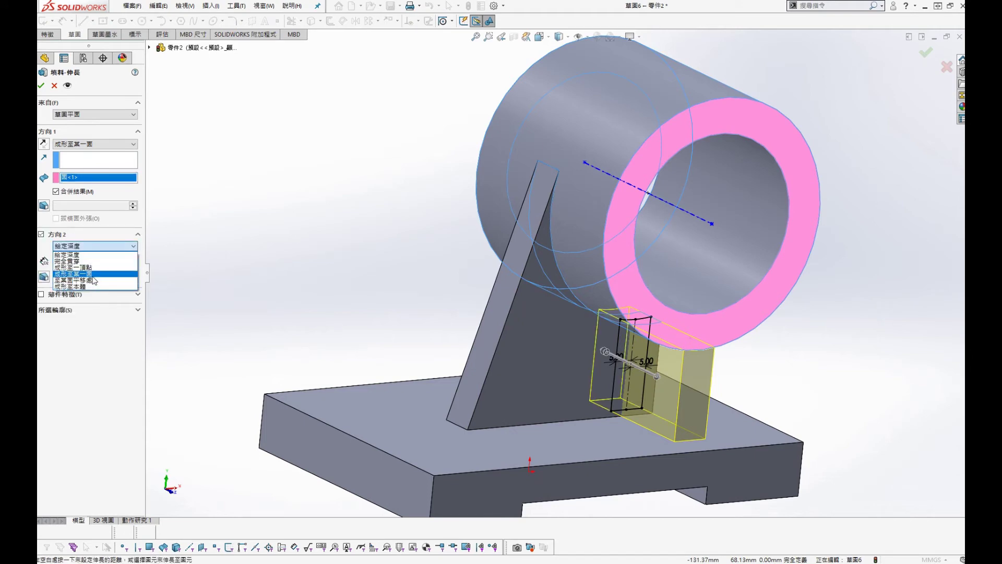
left_click(92, 276)
middle_click_drag(358, 287, 393, 233)
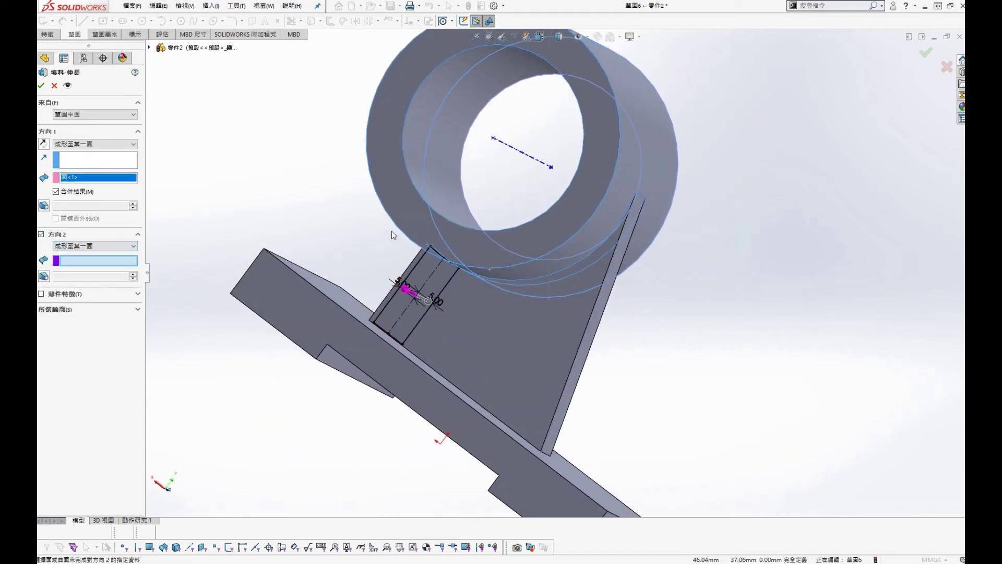
left_click(399, 205)
key("Return")
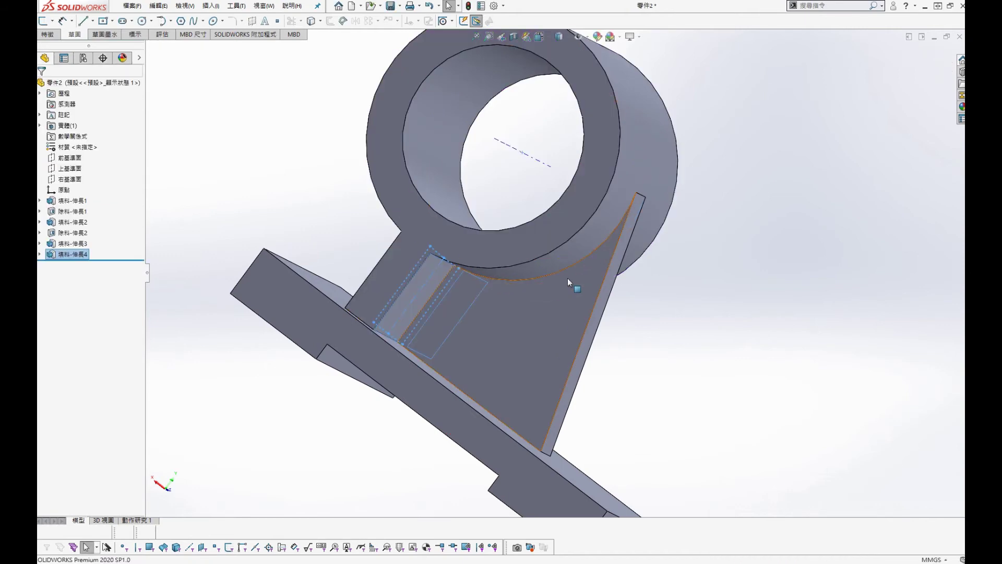
Orbit to an isometric-like view and switch to the reference drawing in Paint.
left_click(776, 374)
middle_click_drag(776, 374, 575, 286)
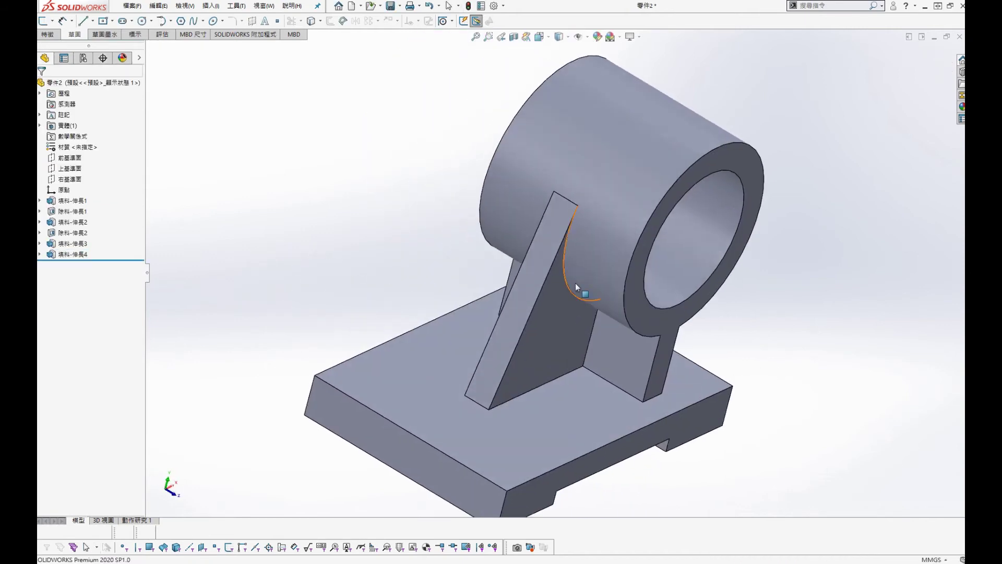
key("Escape")
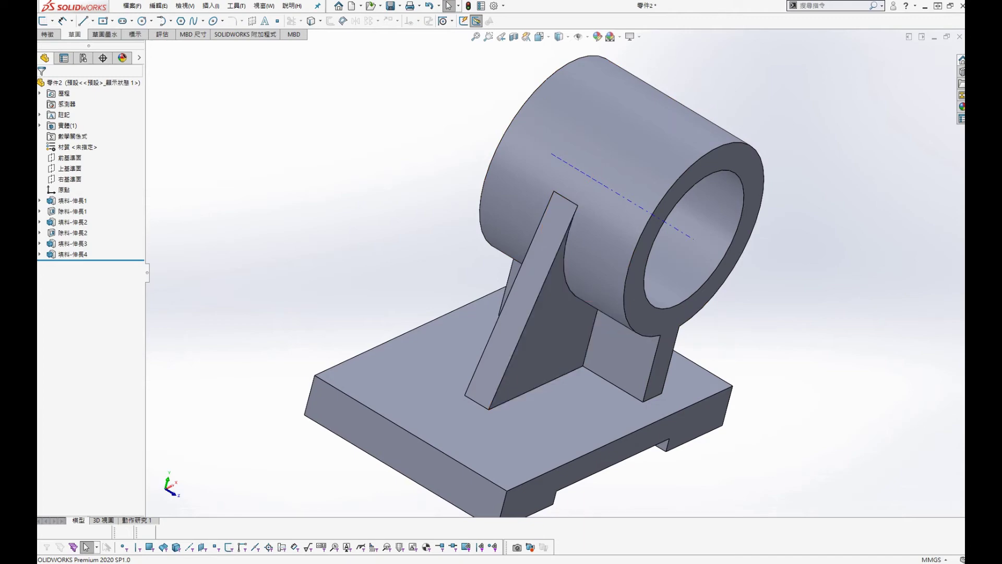
key("alt+Tab")
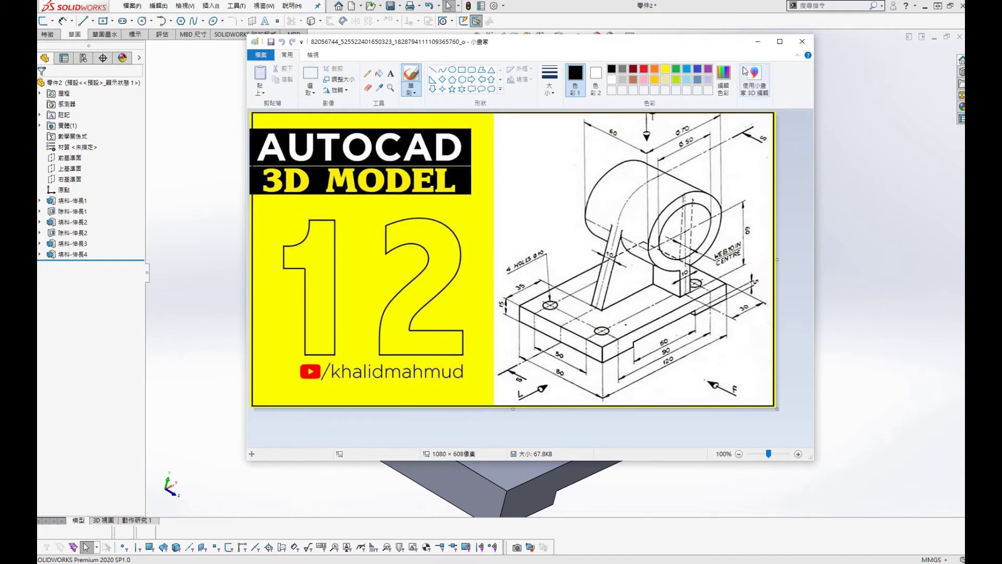
left_click_drag(590, 39, 590, 49)
key("alt+Tab")
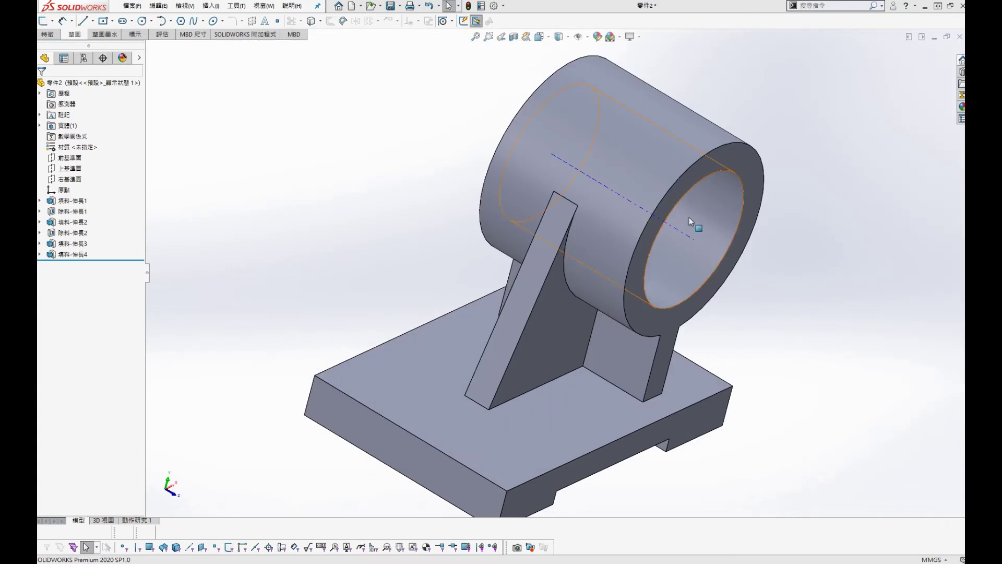
Create a Hole Wizard hole on the plate's top face sized Ø10.0 through all.
scroll(717, 326, "up", 3)
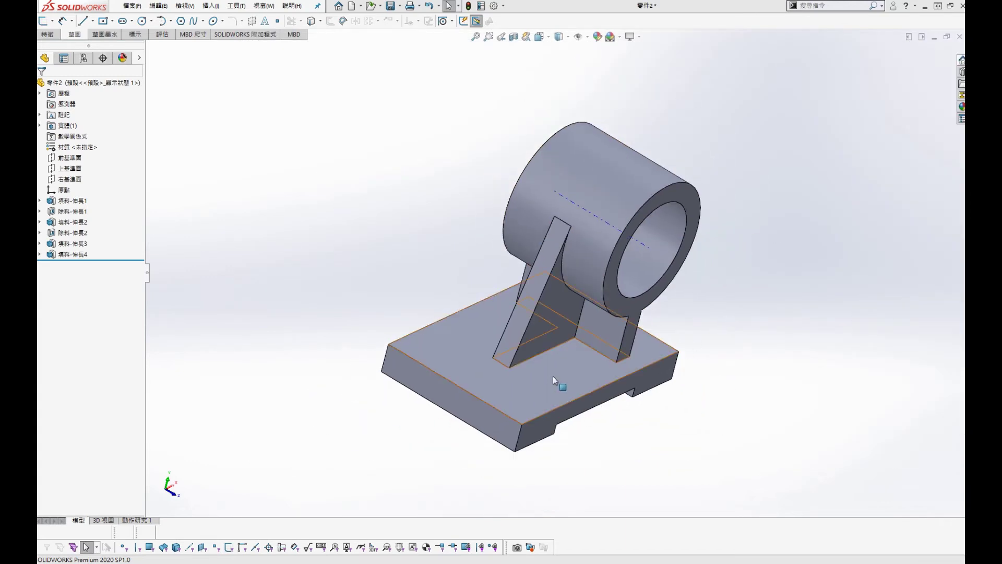
left_click(607, 364)
left_click(673, 282)
left_click(699, 232)
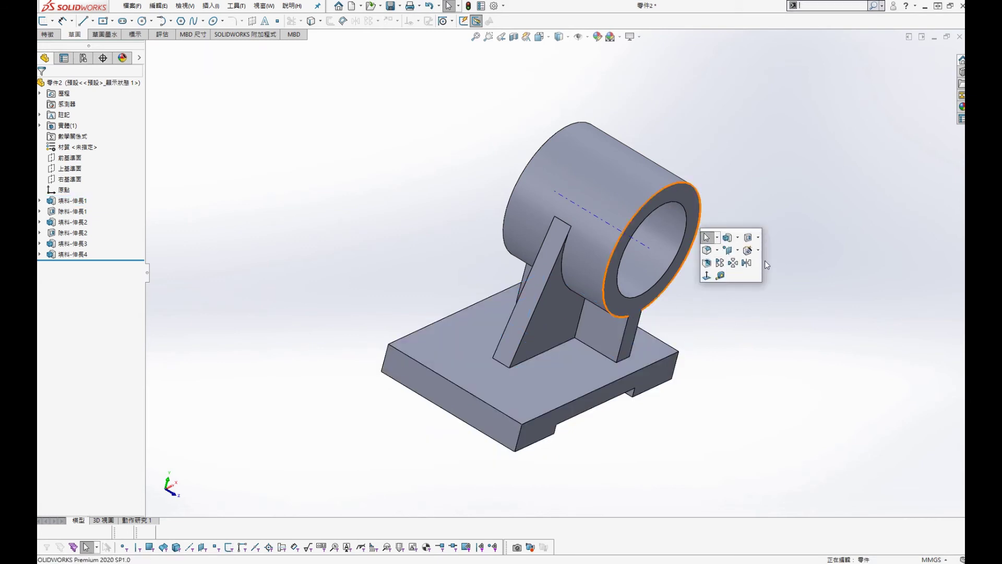
left_click(758, 250)
left_click(767, 263)
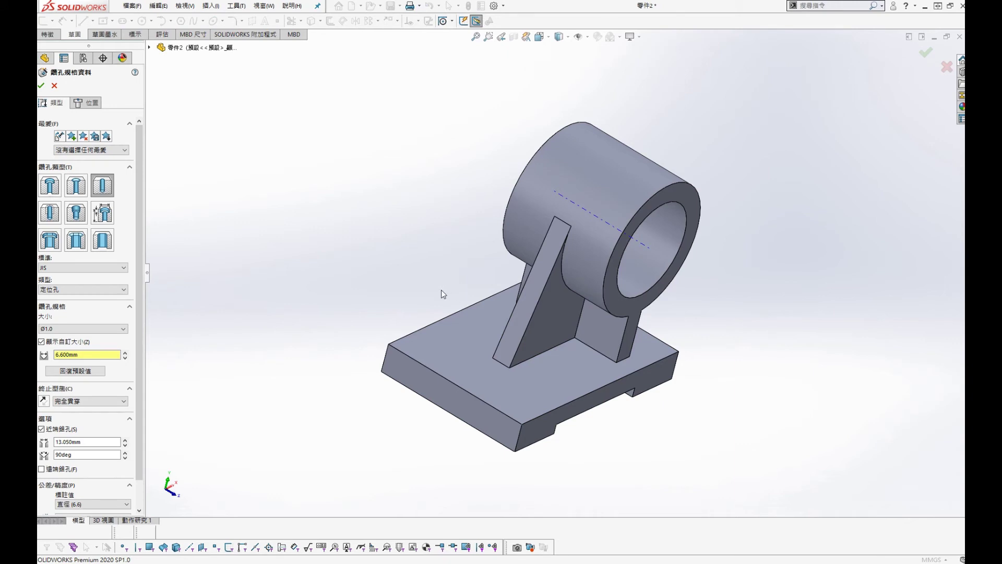
left_click(78, 328)
left_click(65, 409)
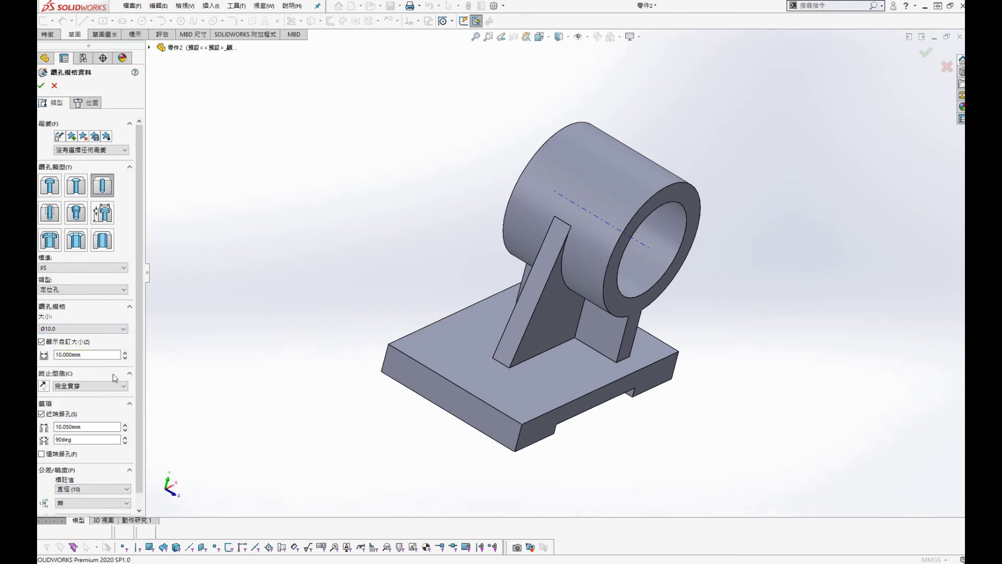
left_click(89, 103)
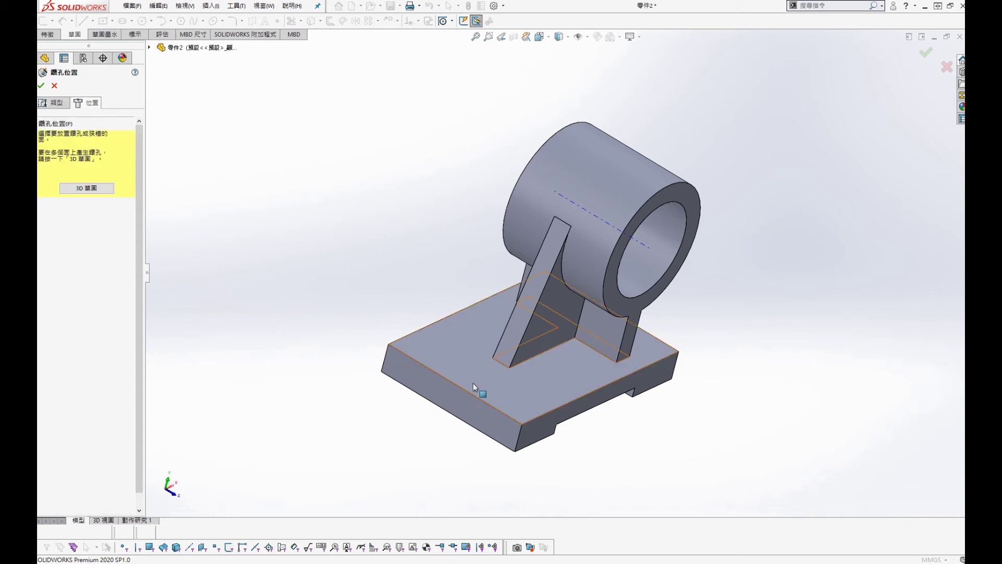
Place the four hole points near the corners of the plate's top face.
left_click(455, 342)
left_click(530, 370)
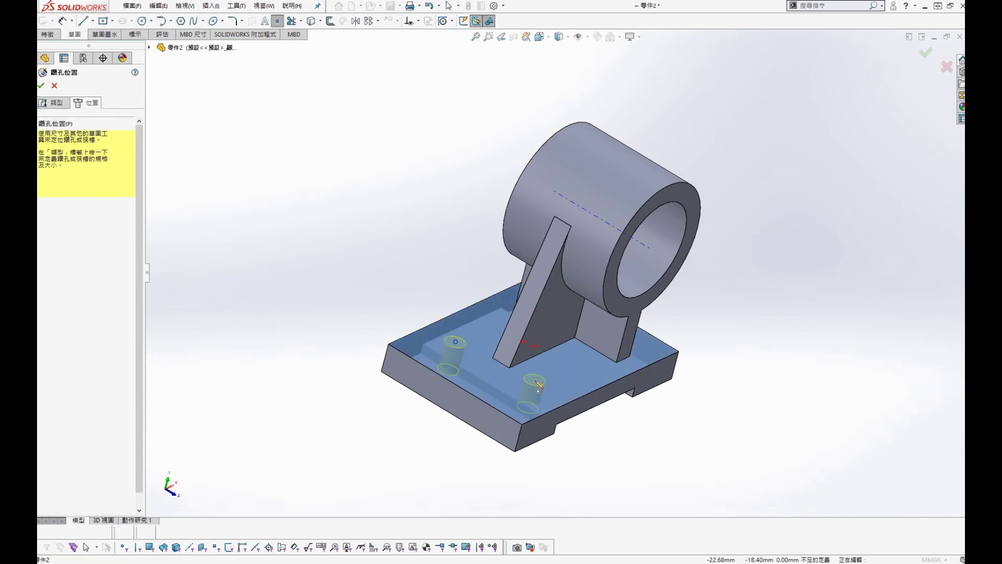
left_click(642, 350)
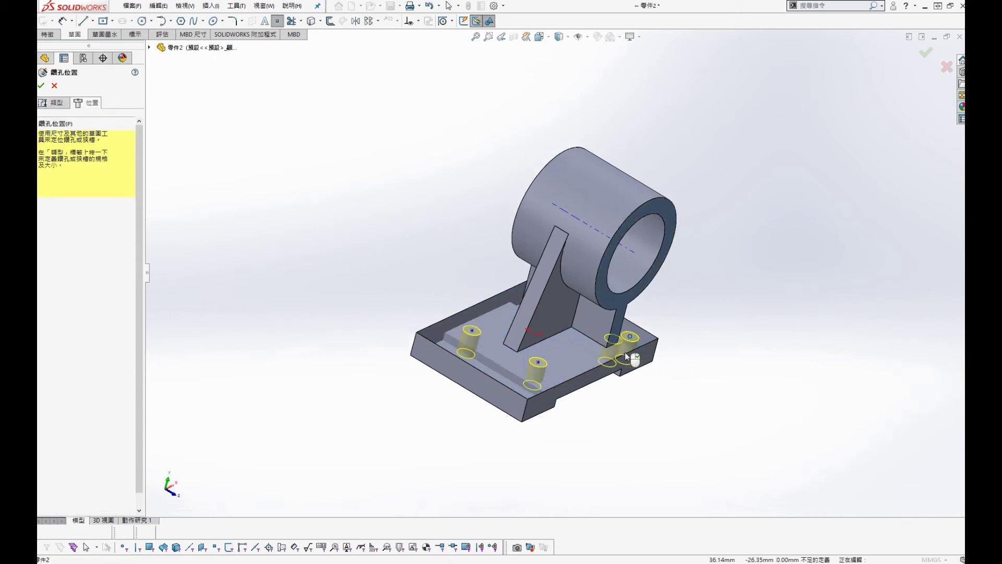
middle_click_drag(642, 351, 495, 269)
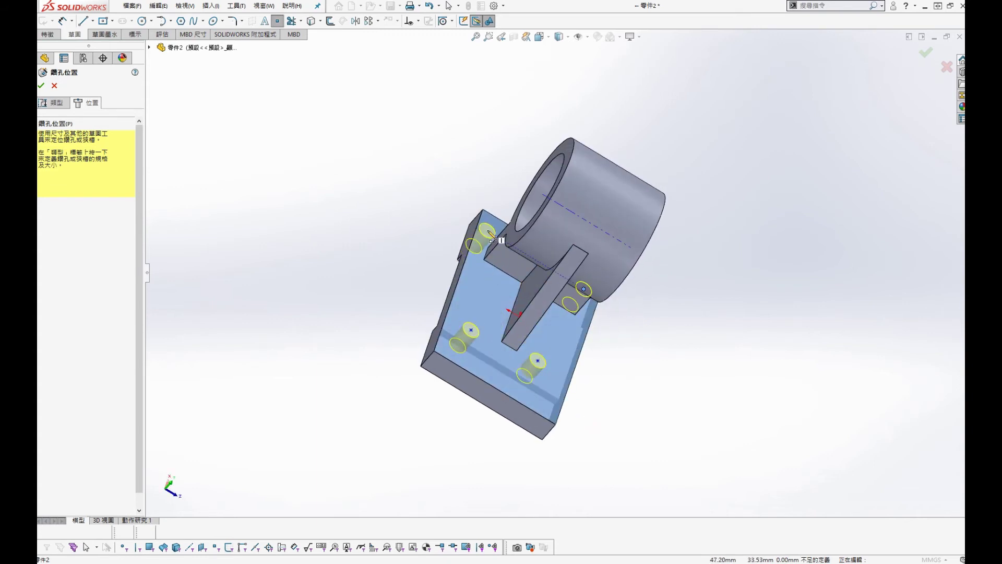
left_click(487, 230)
key("Escape")
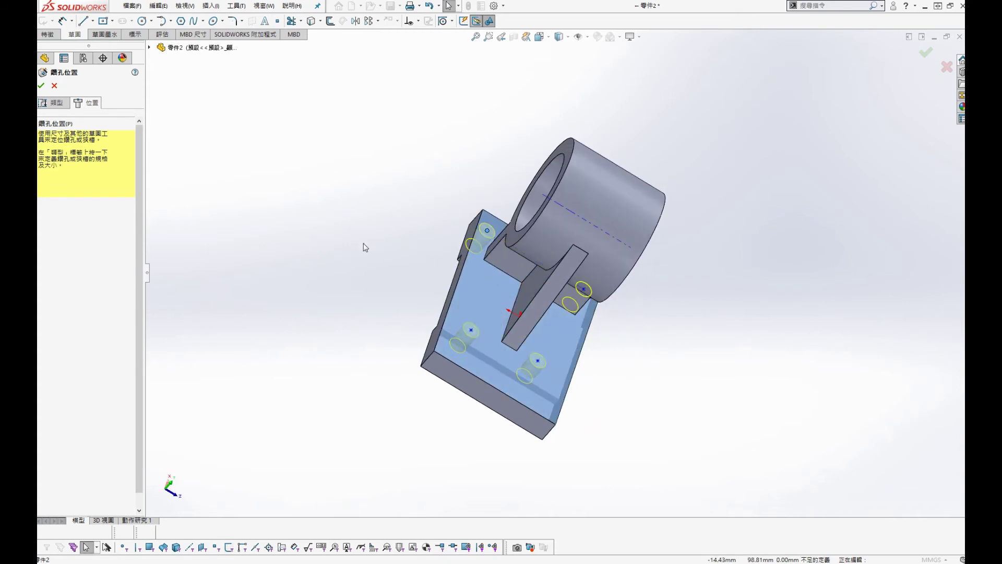
View the base plate face normal and draw a closed centerline loop through the four hole centres.
key("s")
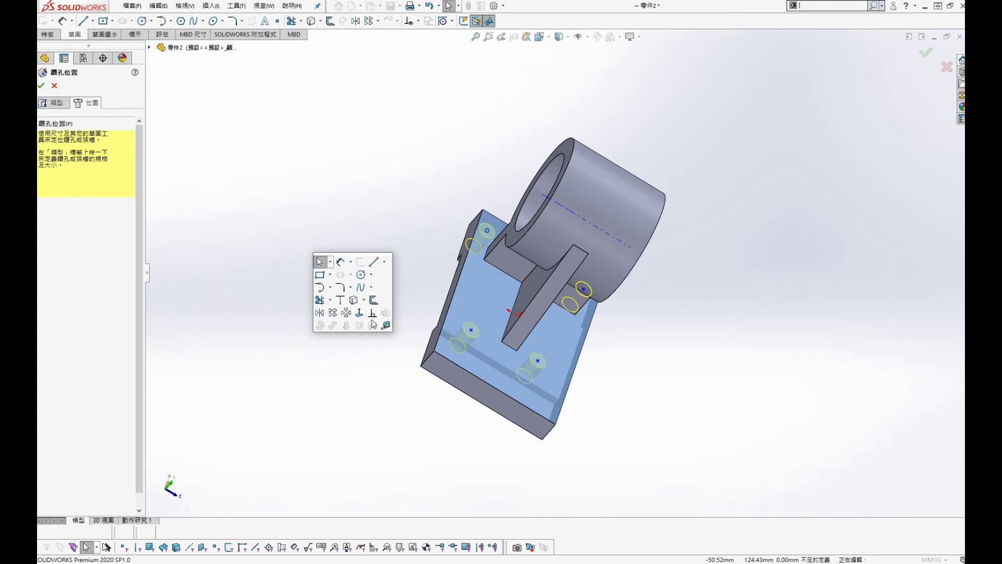
left_click(359, 313)
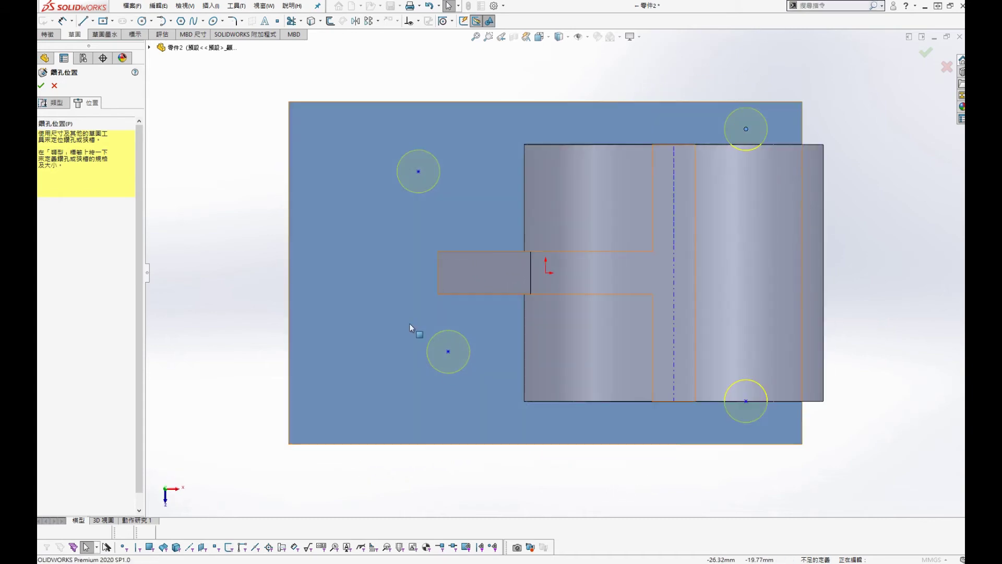
key("s")
left_click(312, 180)
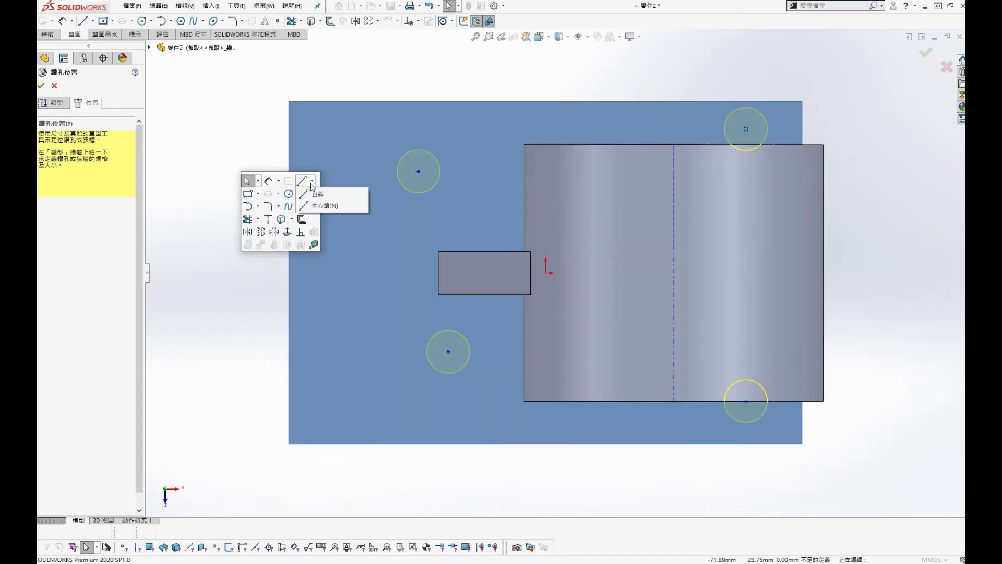
left_click(307, 205)
left_click(418, 171)
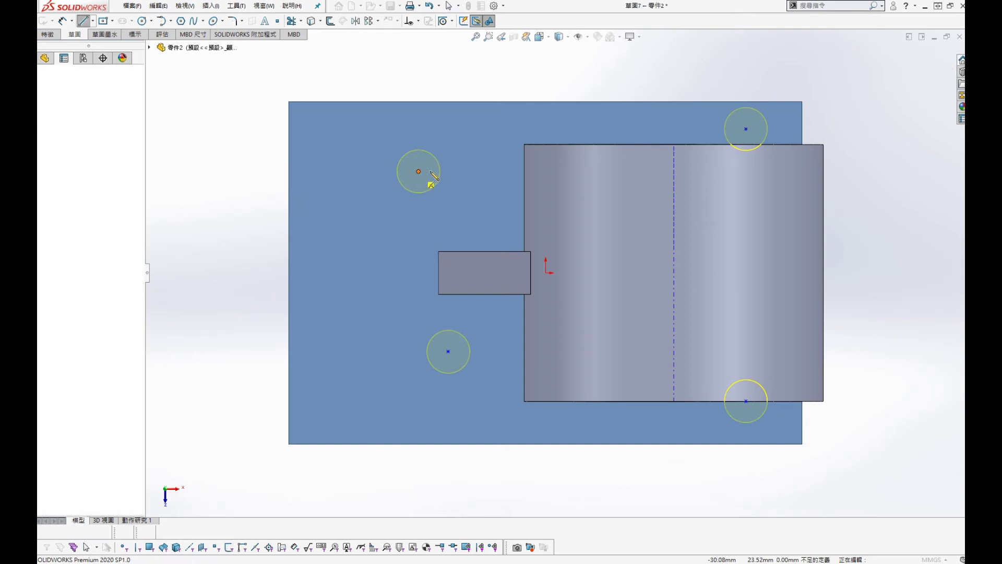
left_click(746, 129)
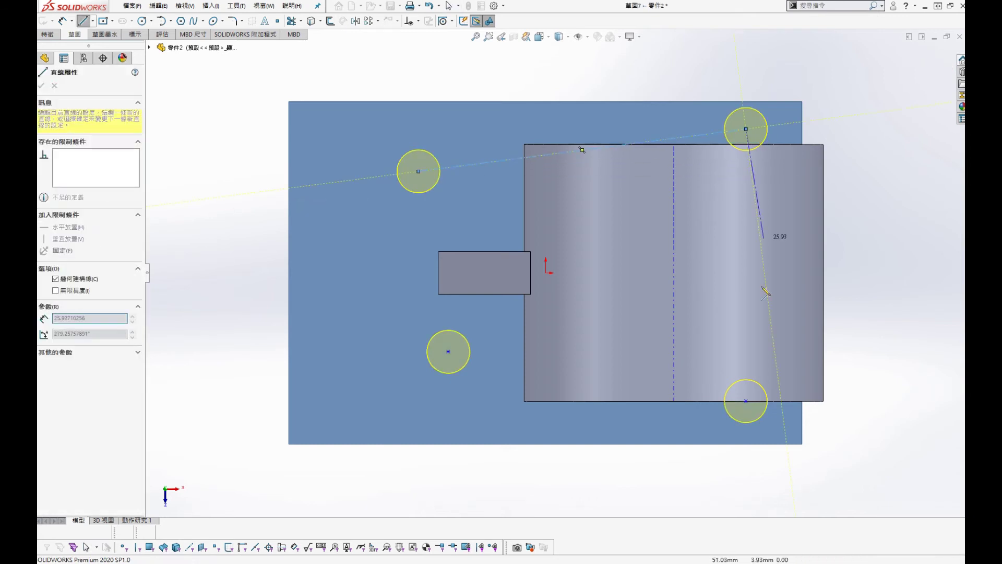
left_click(746, 401)
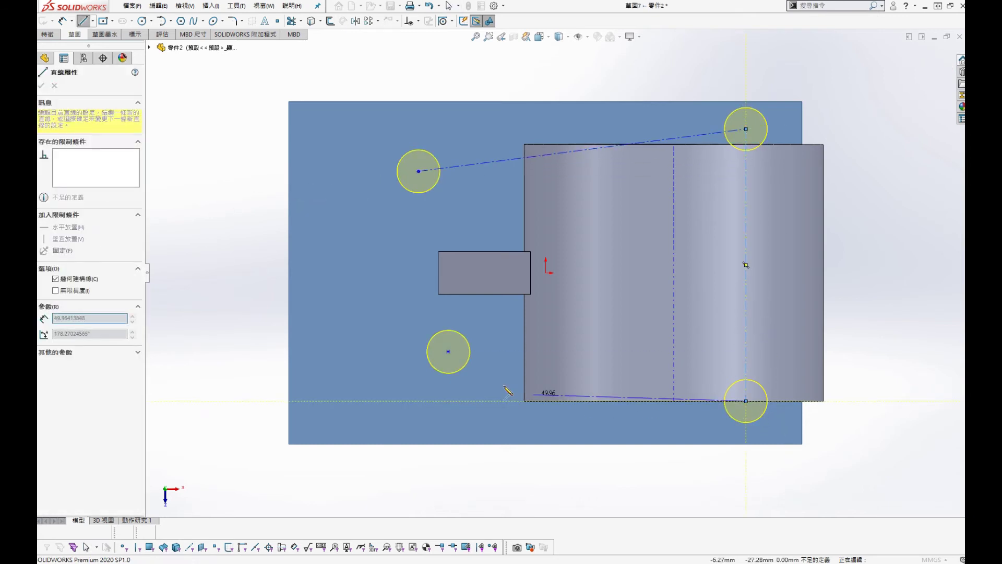
left_click(448, 351)
left_click(418, 171)
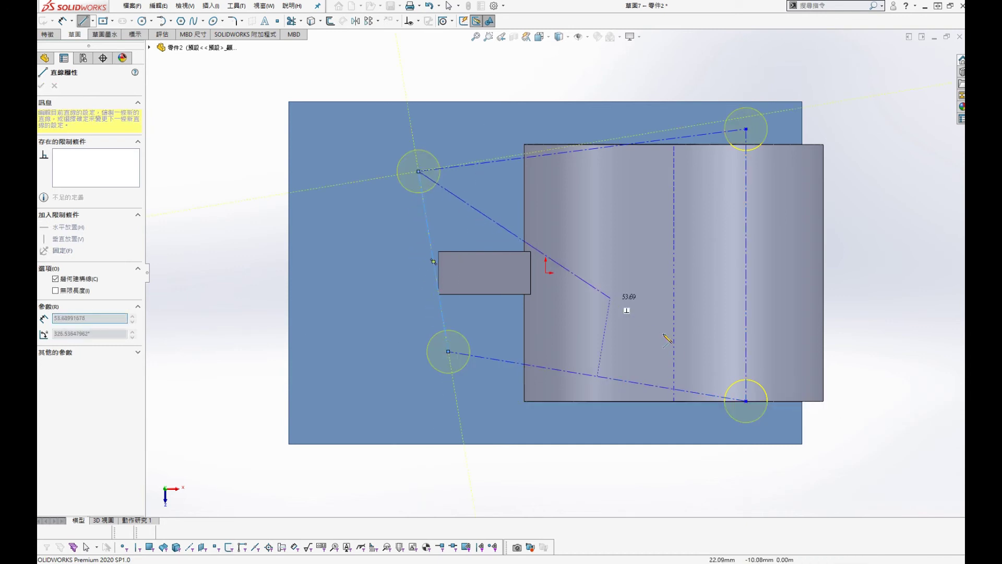
key("Escape")
Reposition the lower-right hole point, then make the left centerline vertical and the lower one horizontal.
left_click_drag(746, 401, 710, 417)
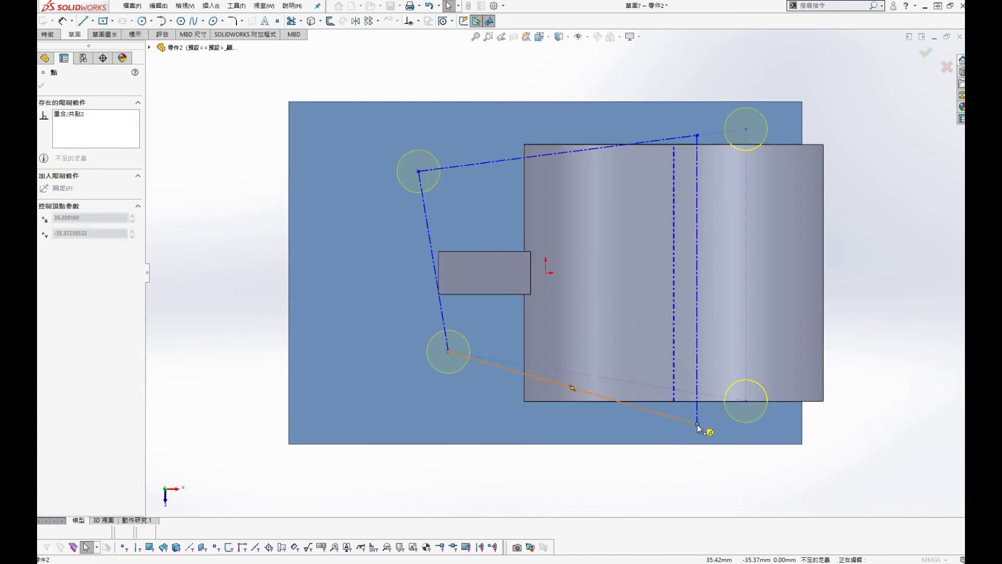
key("Escape")
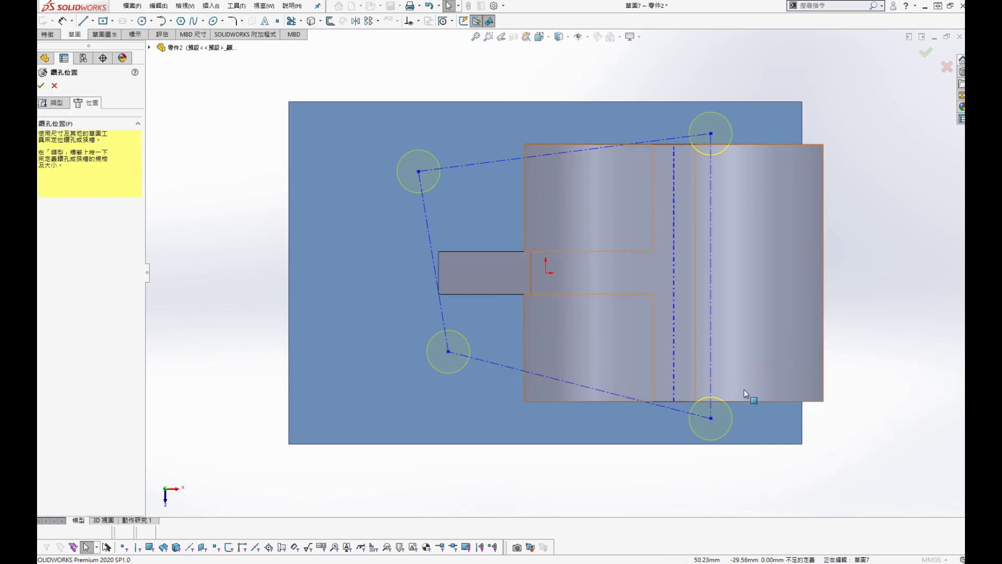
left_click(429, 233)
left_click(471, 194)
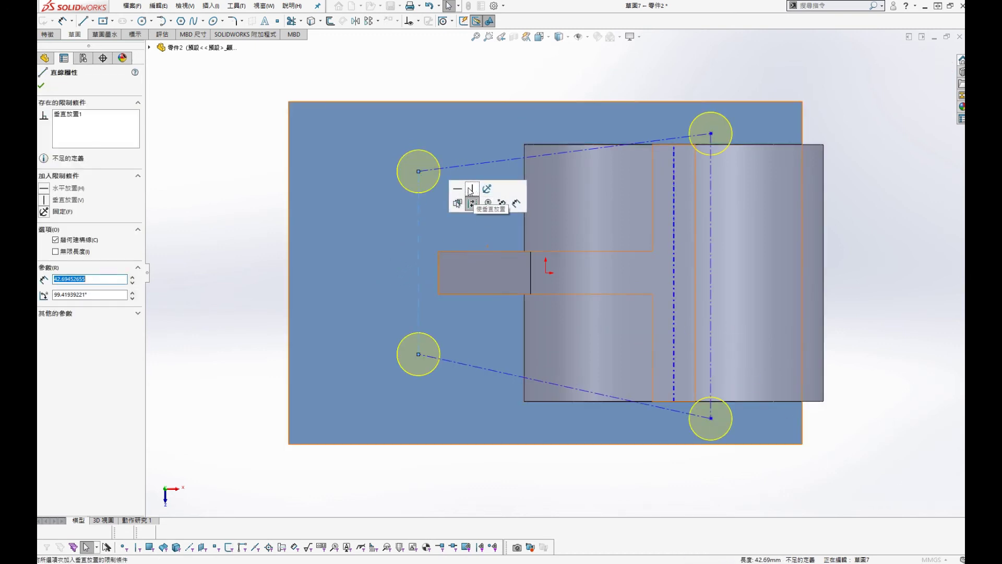
left_click(375, 305)
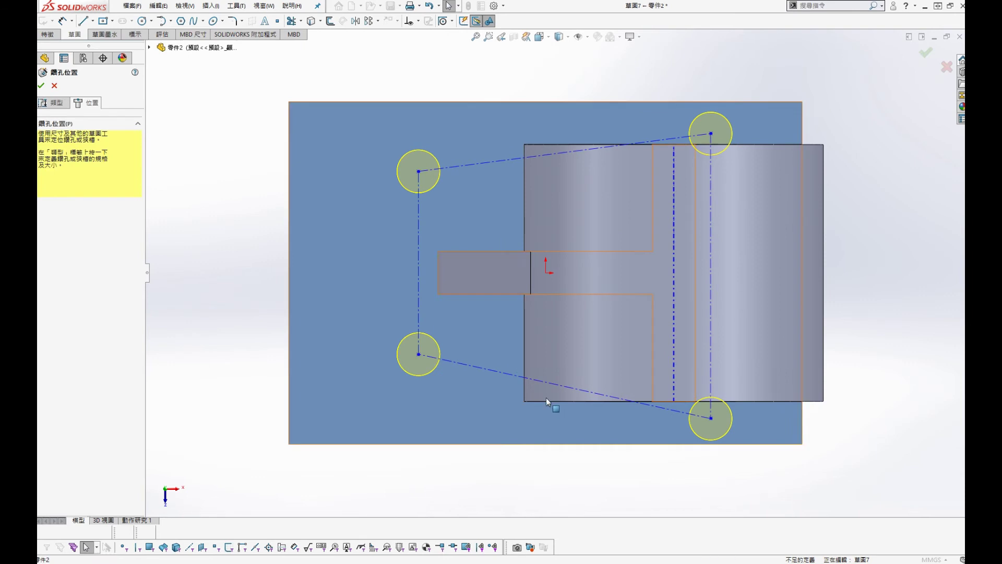
left_click(512, 372)
left_click(534, 326)
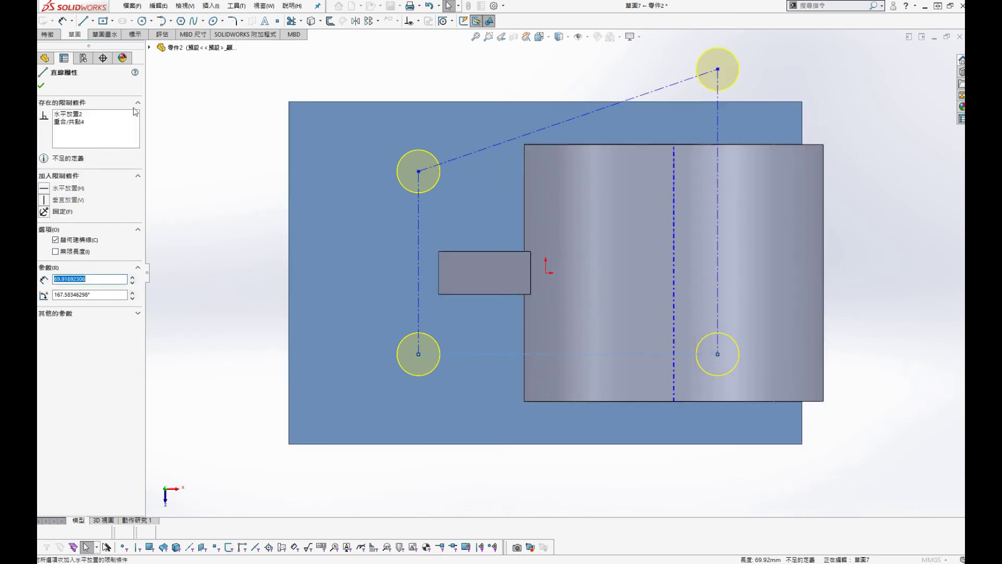
Make the upper centerline horizontal and the right one vertical, deleting the conflicting Horizontal relation.
left_click(42, 86)
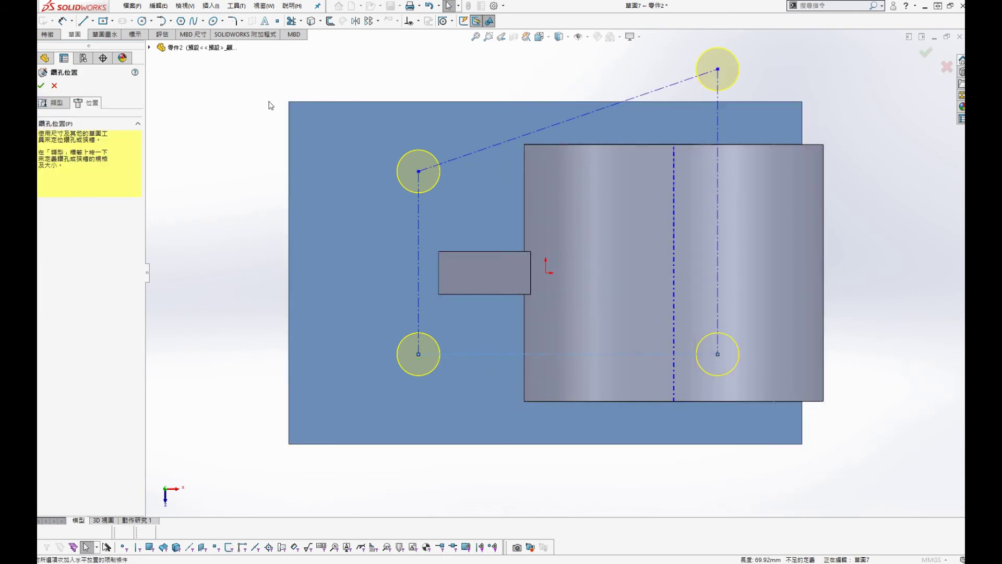
left_click(655, 92)
left_click(680, 46)
left_click(809, 118)
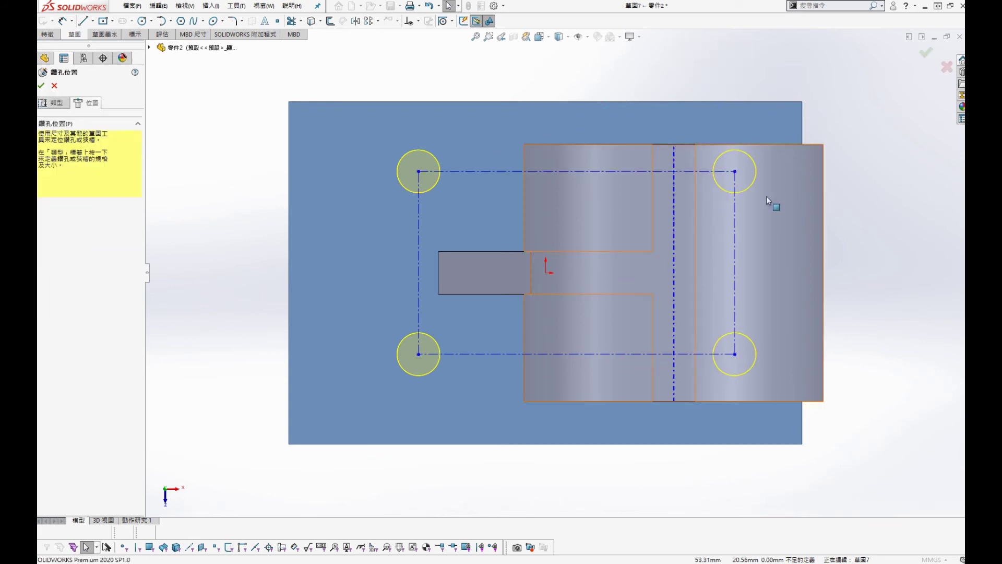
left_click(734, 247)
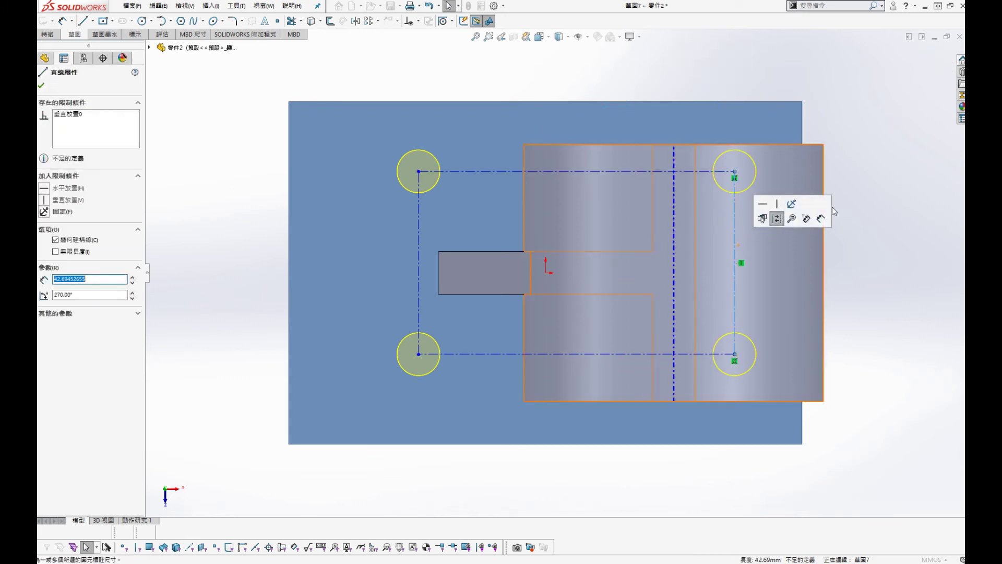
left_click(766, 209)
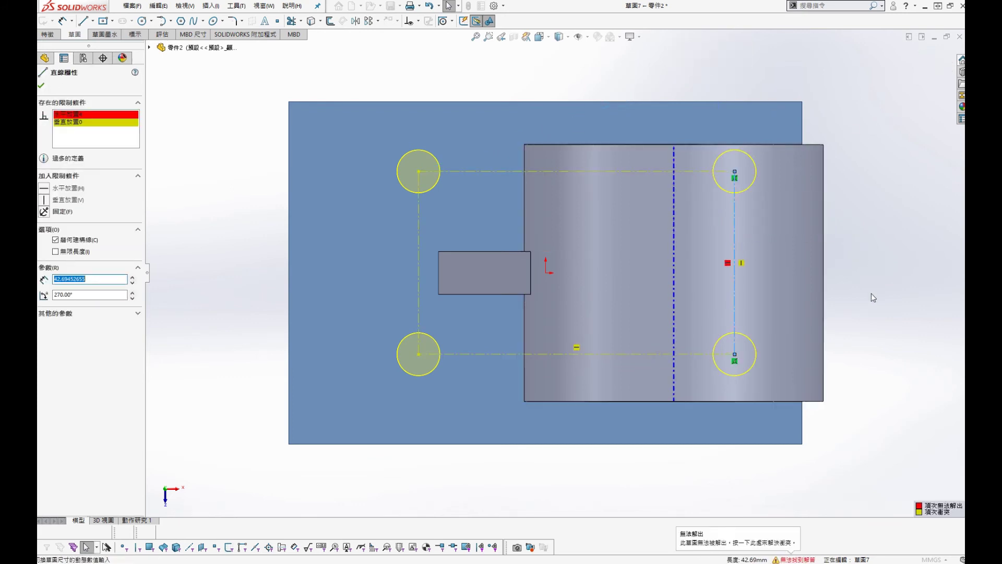
right_click(78, 114)
left_click(101, 131)
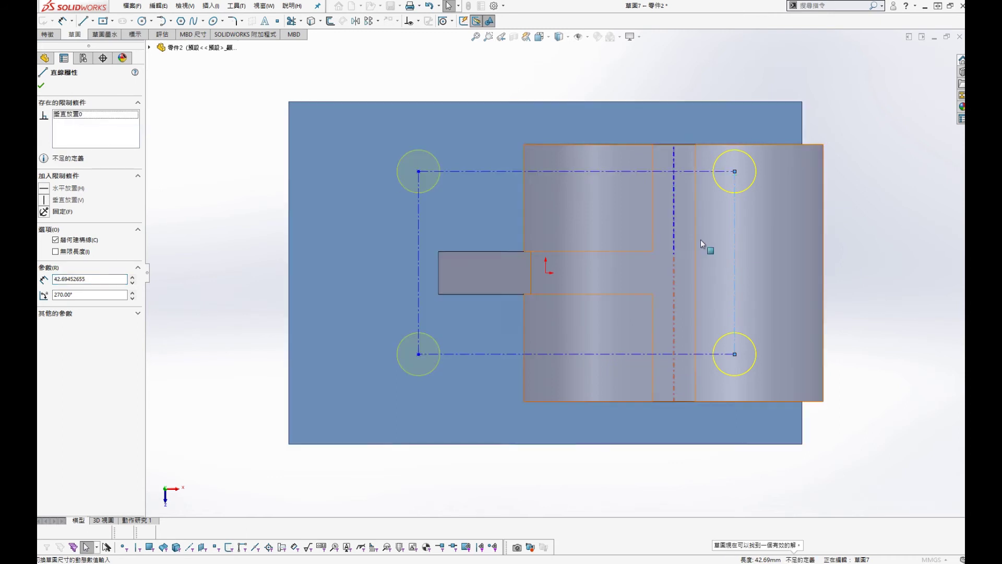
left_click(214, 190)
Dimension the bottom centerline hole spacing as 120.
key("d")
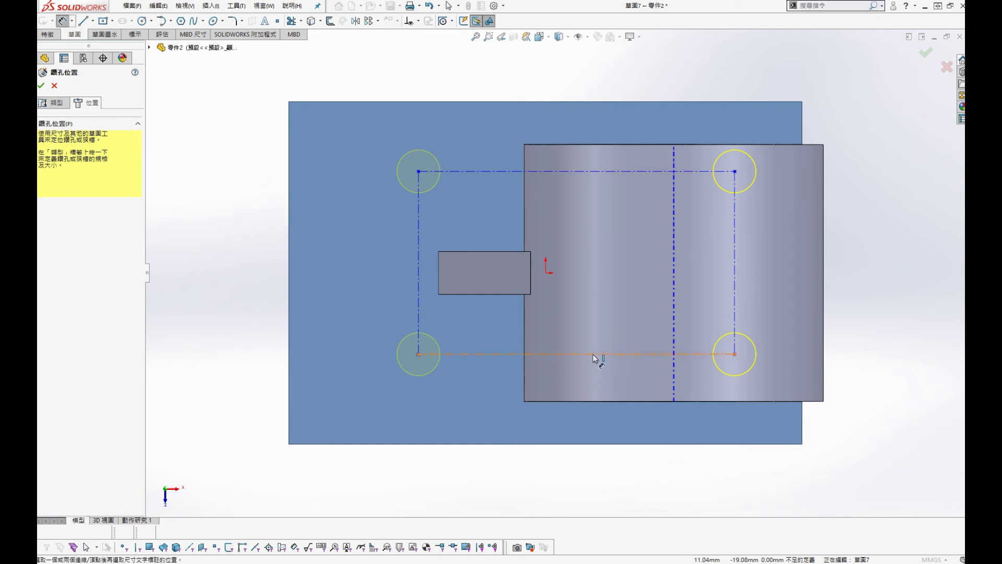
left_click(597, 354)
left_click(570, 468)
type("120")
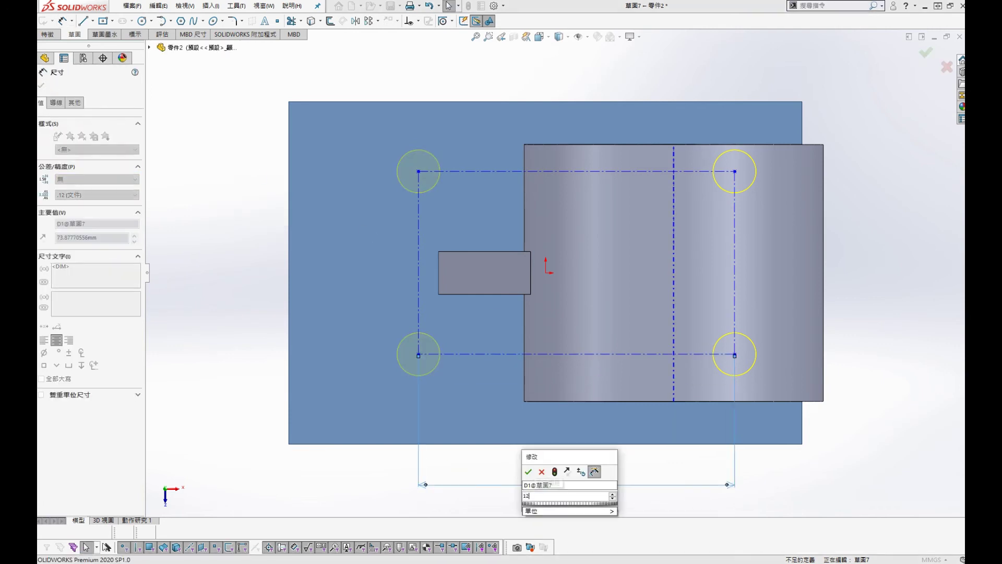
key("Return")
key("Escape")
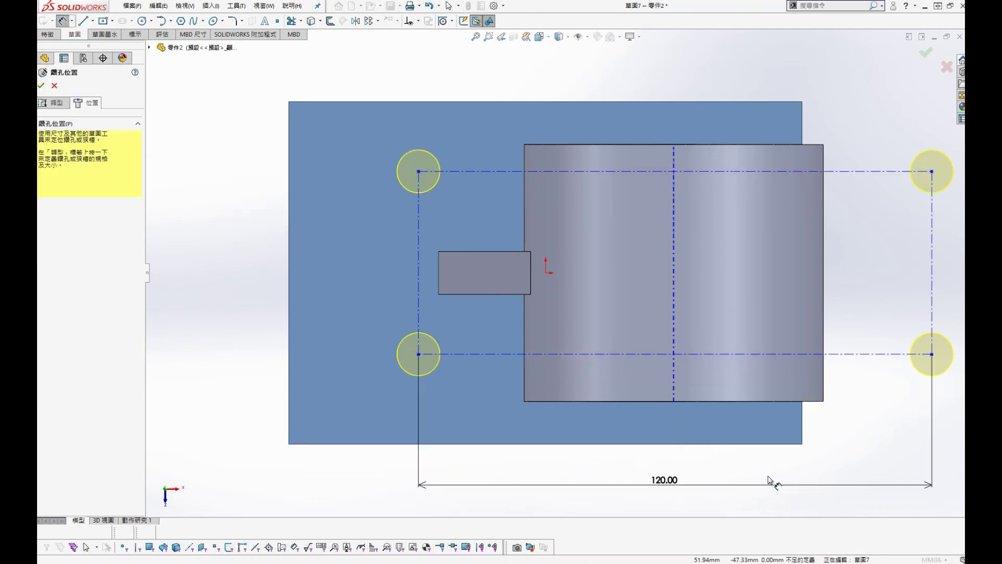
Align the bottom centerline's midpoint vertically with the origin.
left_click(546, 273)
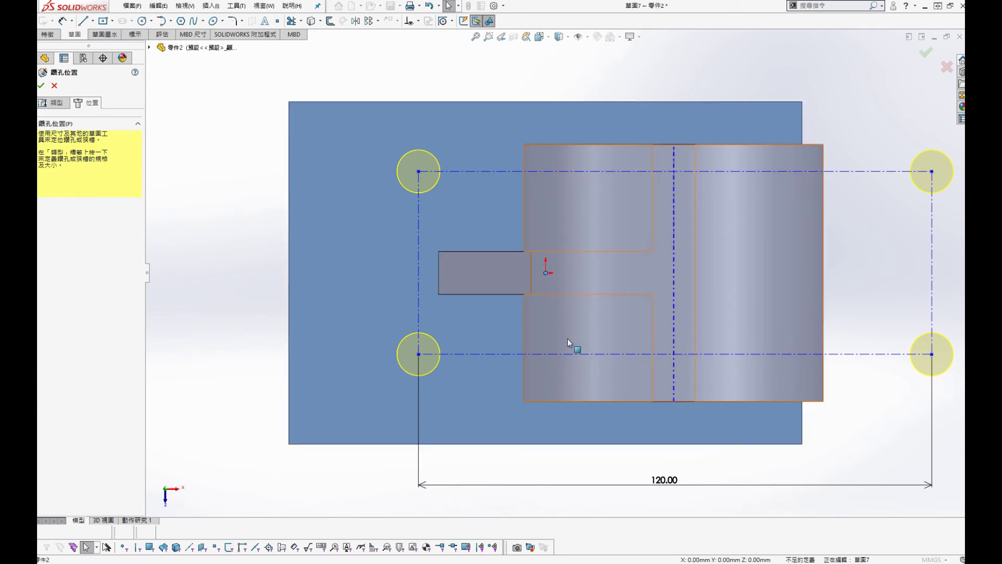
left_click(582, 354, "ctrl")
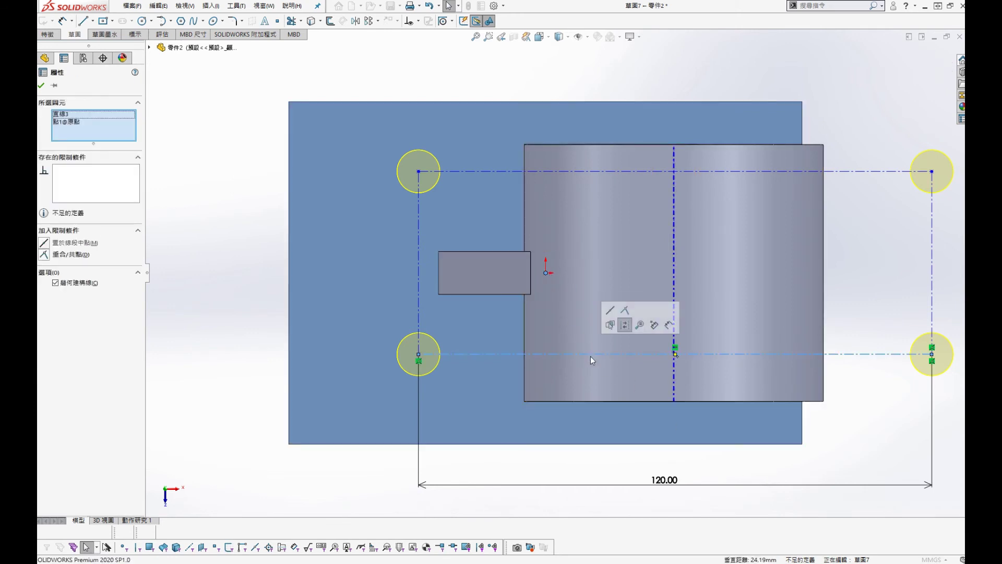
left_click(604, 353)
right_click(604, 353)
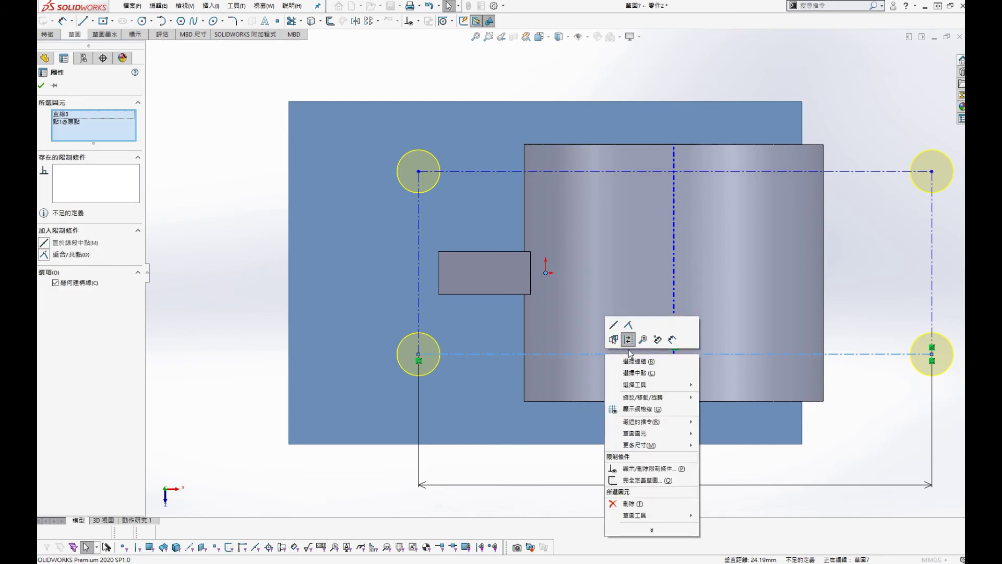
left_click(546, 272, "ctrl")
left_click(546, 271)
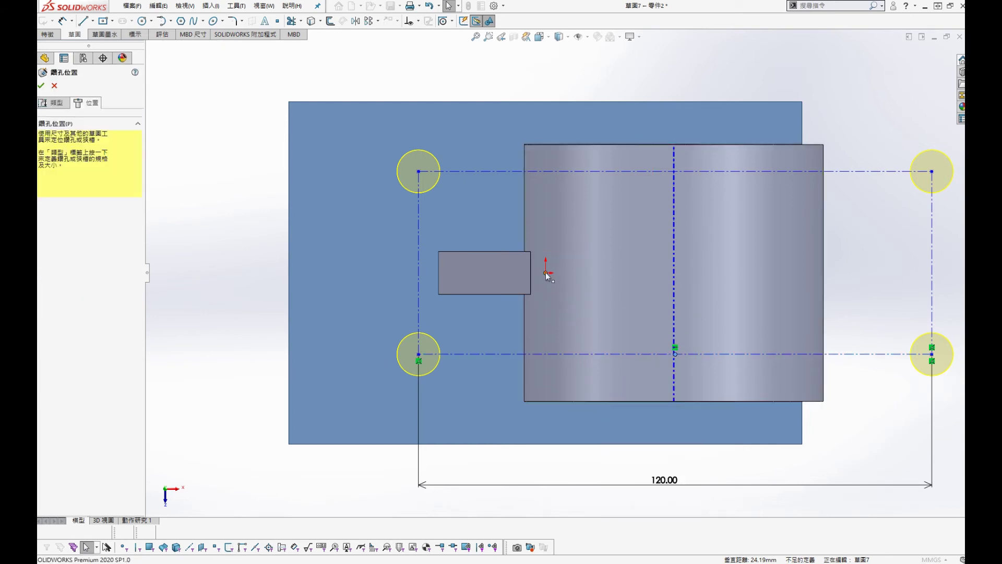
left_click(53, 254)
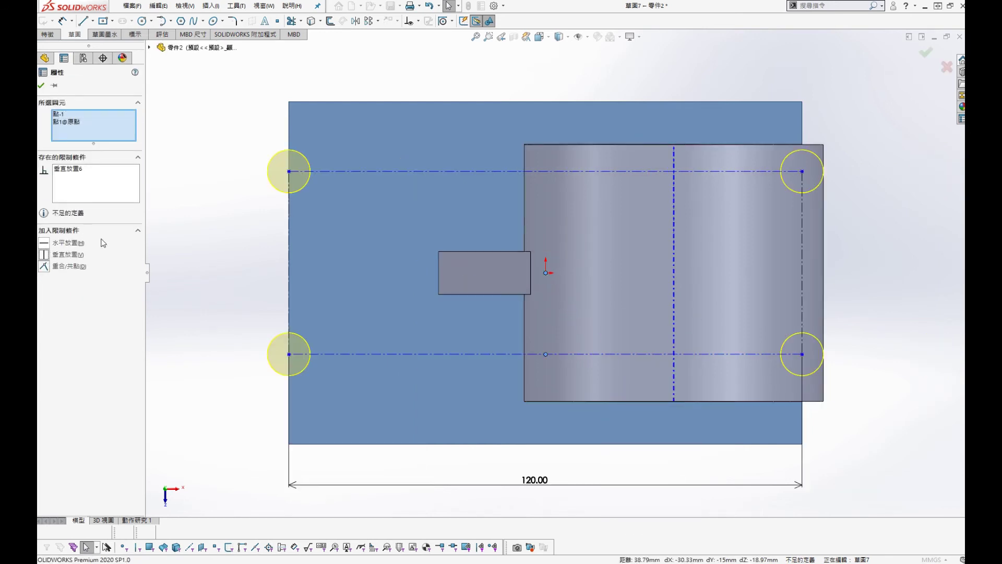
key("Escape")
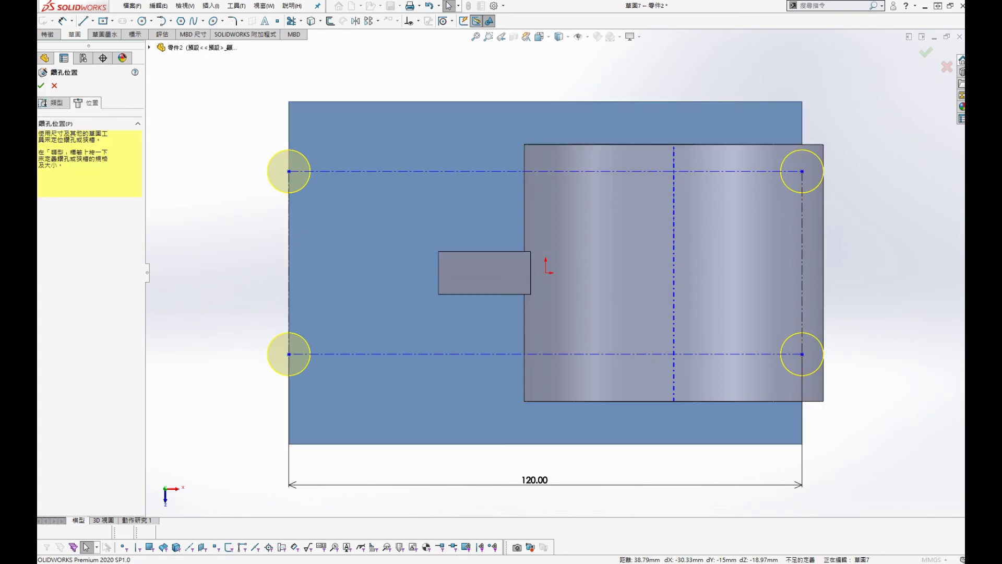
Change the 120 hole spacing dimension to 90 mm.
double_click(563, 484)
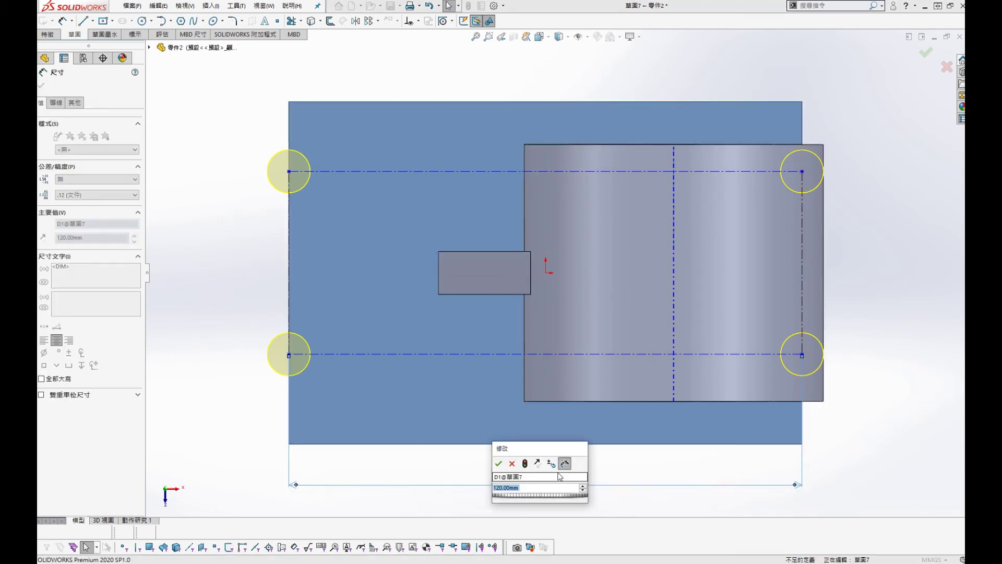
type("90")
key("Return")
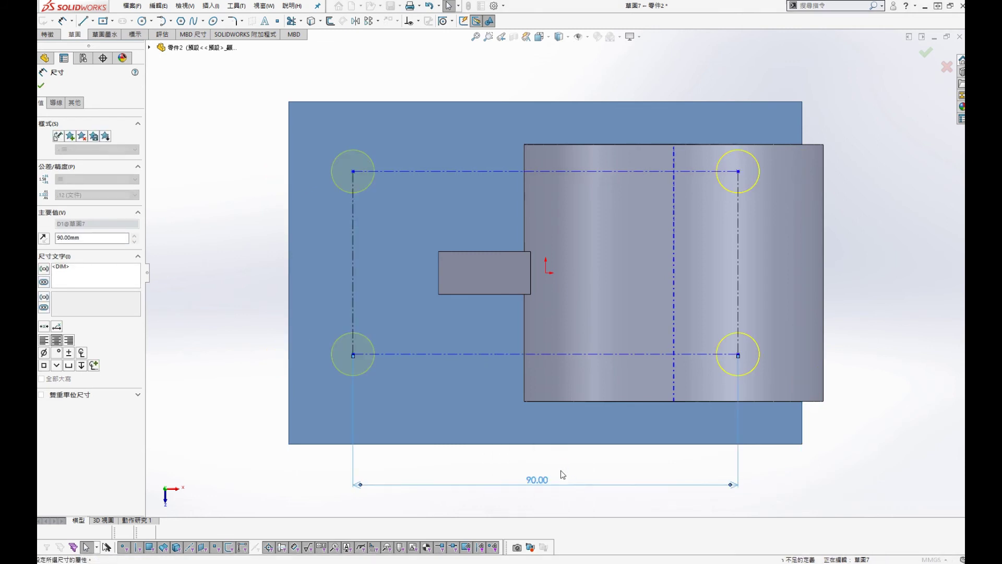
left_click(872, 295)
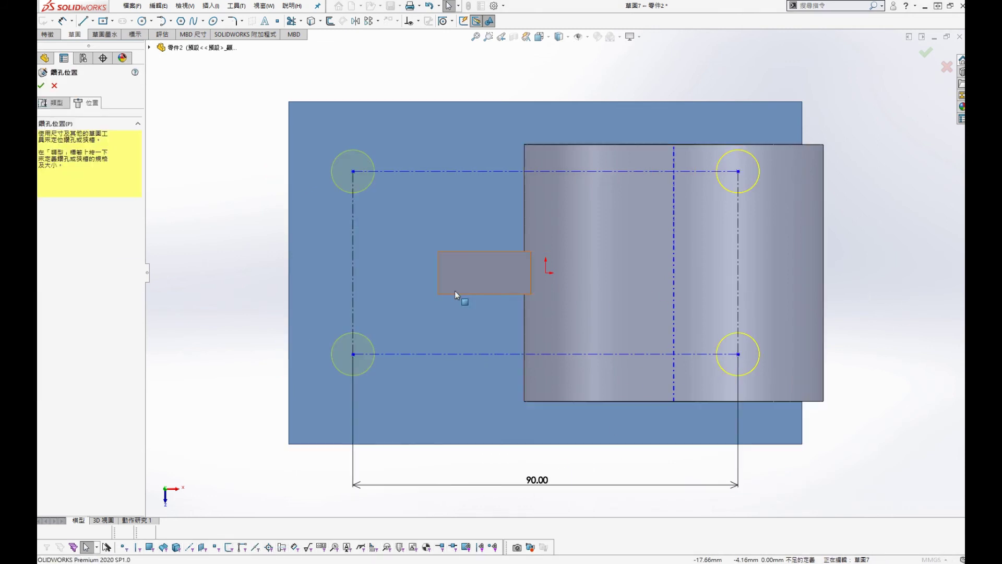
Align the left centerline's midpoint horizontally with the origin.
left_click(354, 274)
right_click(354, 275)
left_click(388, 293)
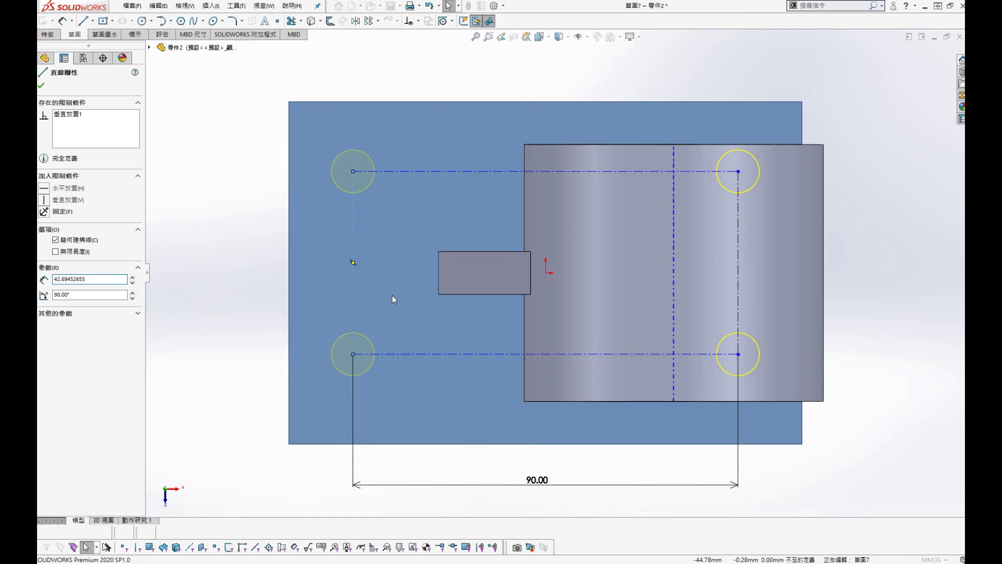
left_click(546, 274)
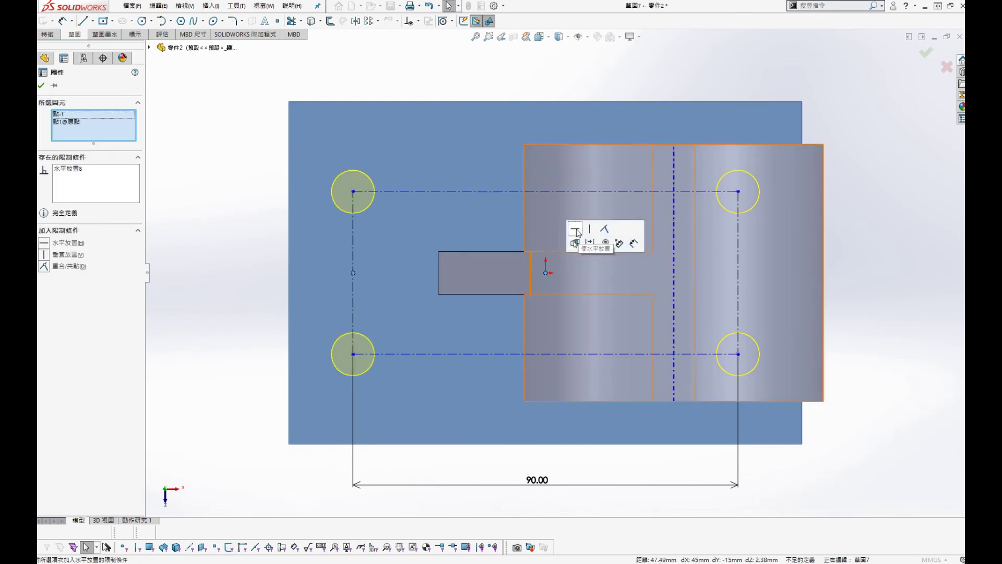
left_click(573, 226)
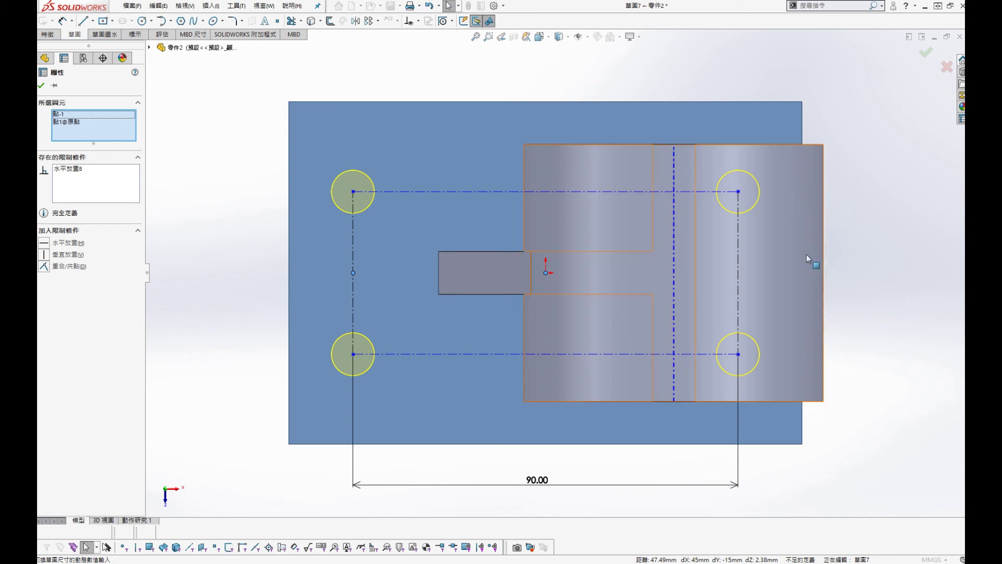
left_click(886, 283)
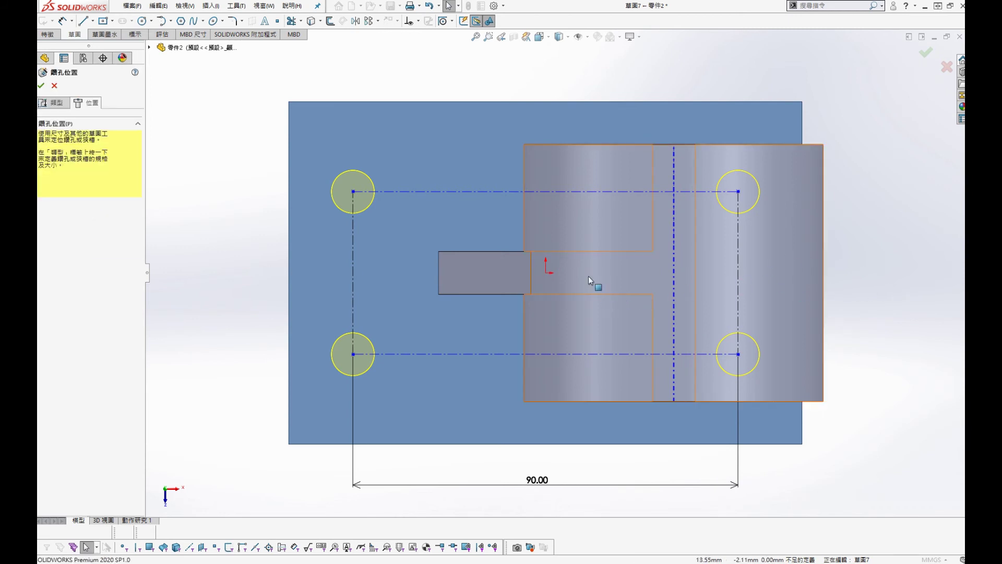
Add a 50 mm vertical dimension to the left centerline.
key("s")
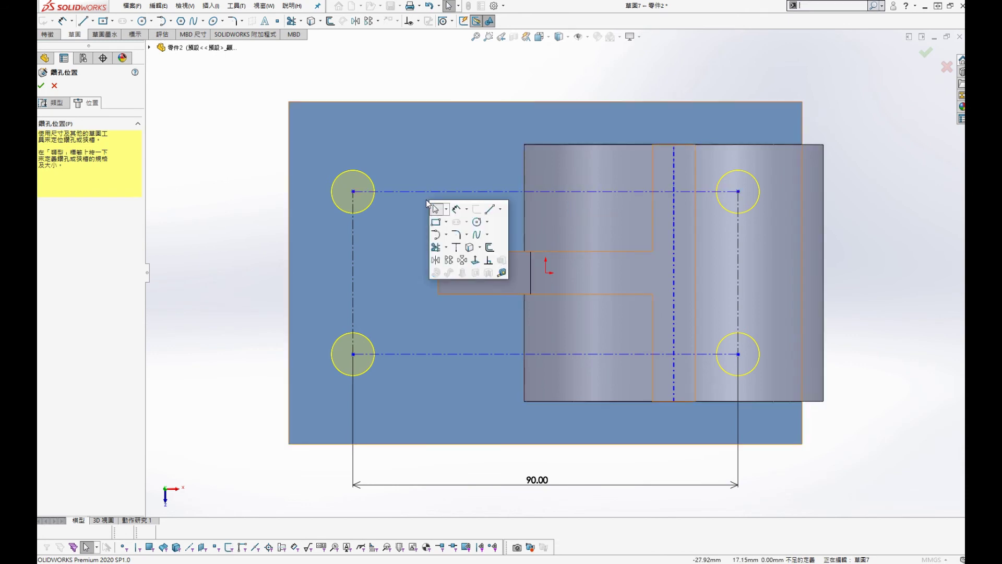
left_click(455, 209)
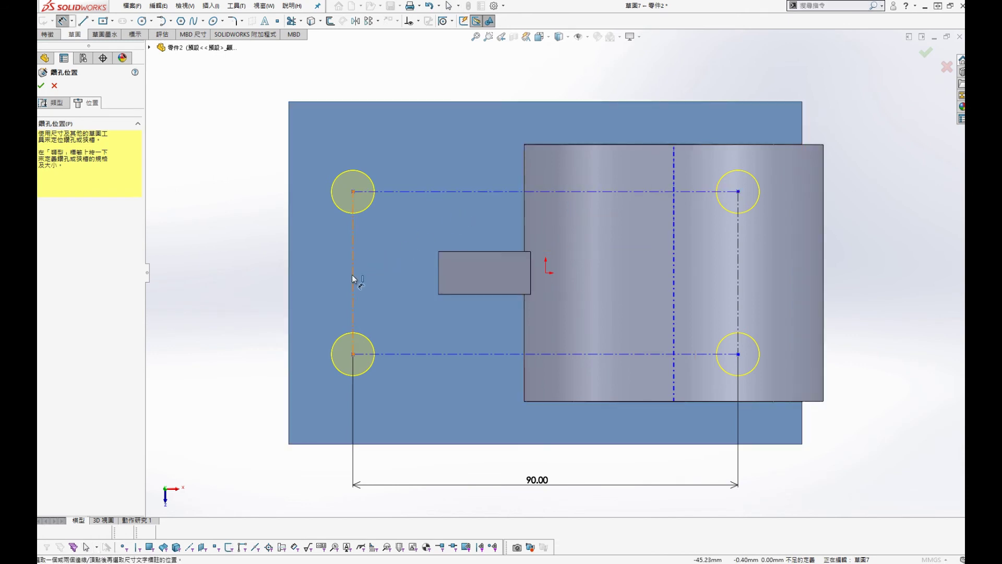
left_click(354, 279)
left_click(252, 268)
type("50")
key("Return")
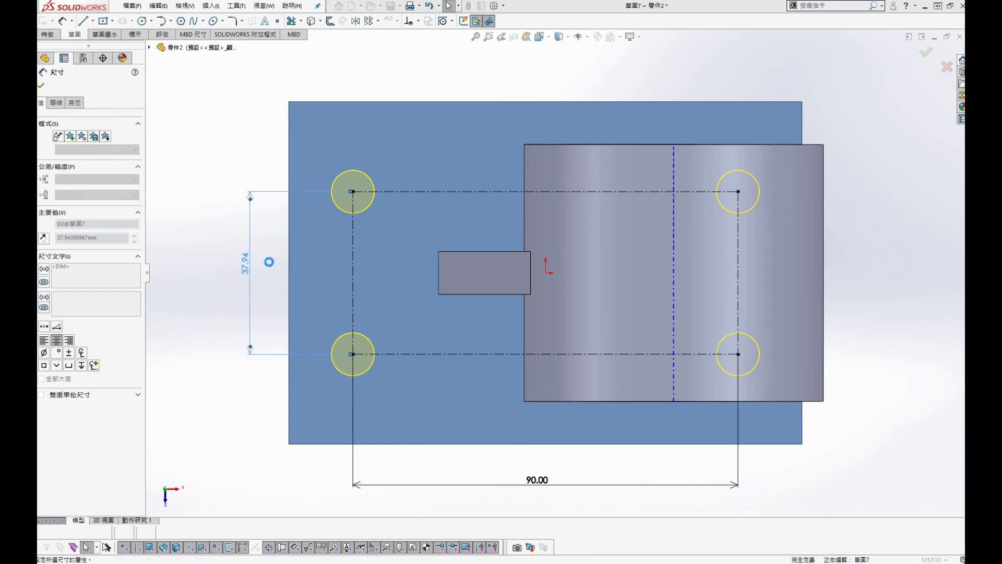
key("Escape")
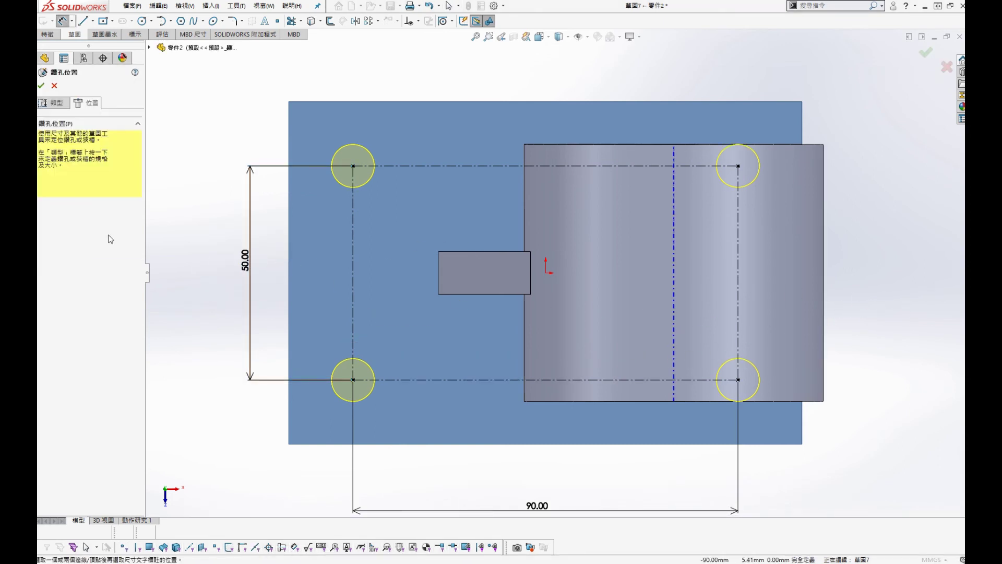
Create the four Ø10 mm through-holes, orbit to a 3-D view, and hide temporary axes.
left_click(53, 103)
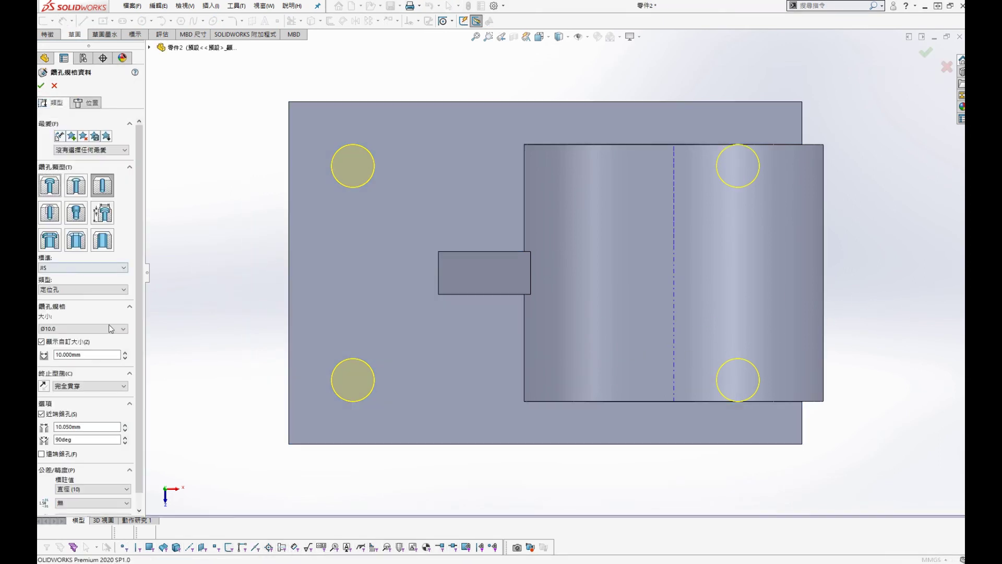
left_click(41, 85)
mouse_move(268, 202)
middle_mouse_down()
mouse_move(320, 250)
mouse_move(371, 185)
middle_mouse_up()
scroll(371, 184, "up", 5)
mouse_move(429, 277)
middle_mouse_down()
mouse_move(371, 228)
mouse_move(418, 257)
mouse_move(411, 264)
middle_mouse_up()
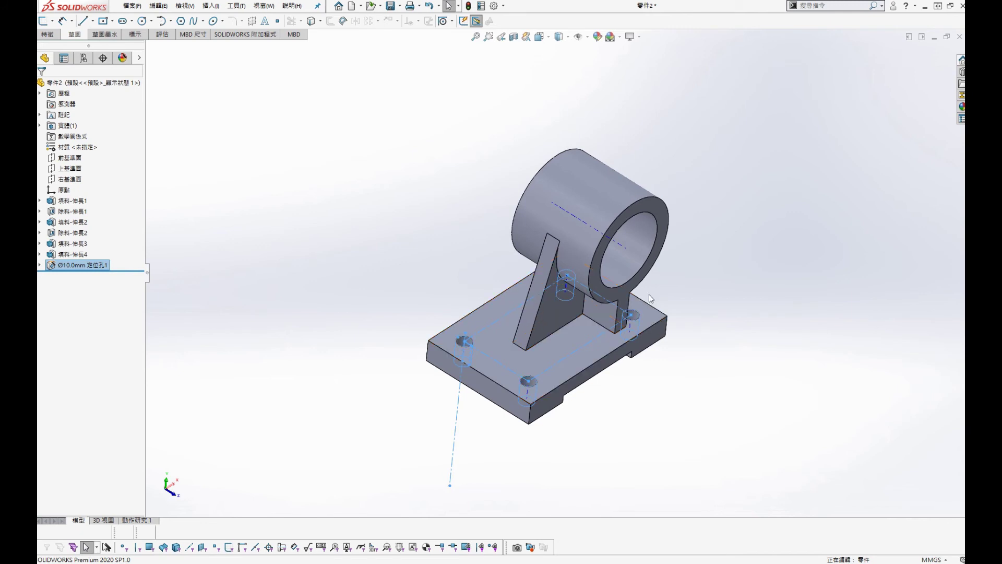
left_click(629, 411)
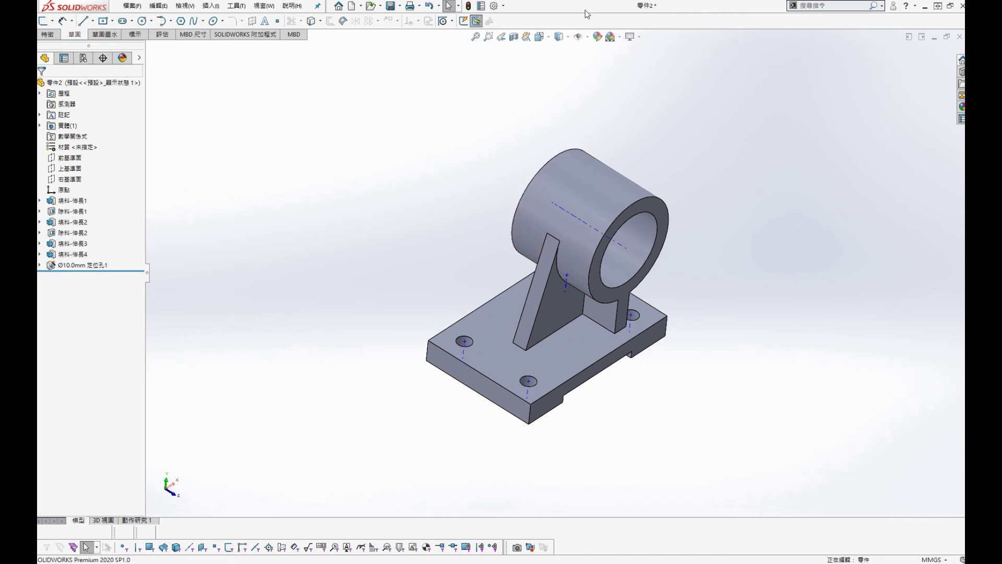
left_click(578, 36)
Save the part as '208' in the 練習 > 王教授練習 > 20200628 folder.
key("ctrl+s")
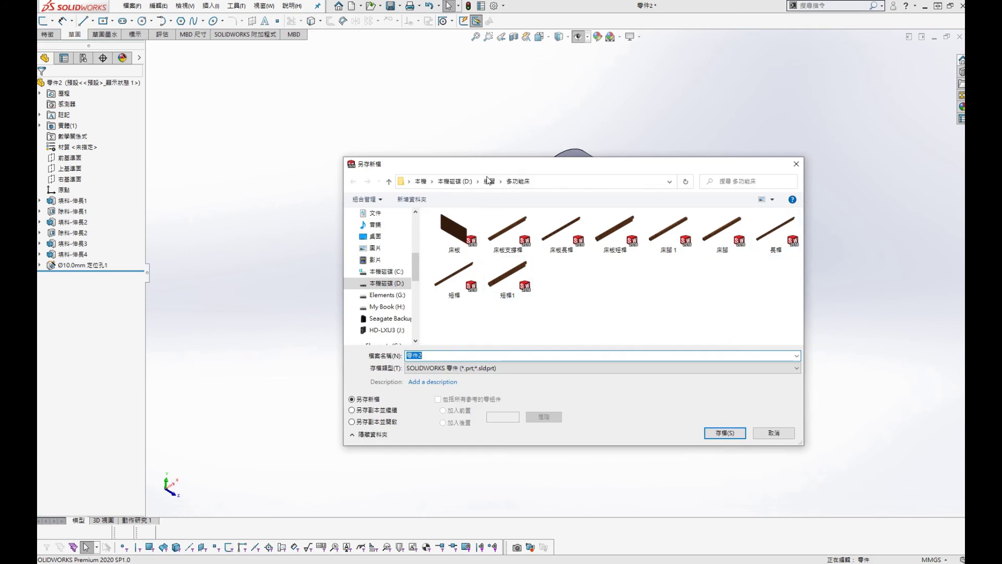
left_click(487, 182)
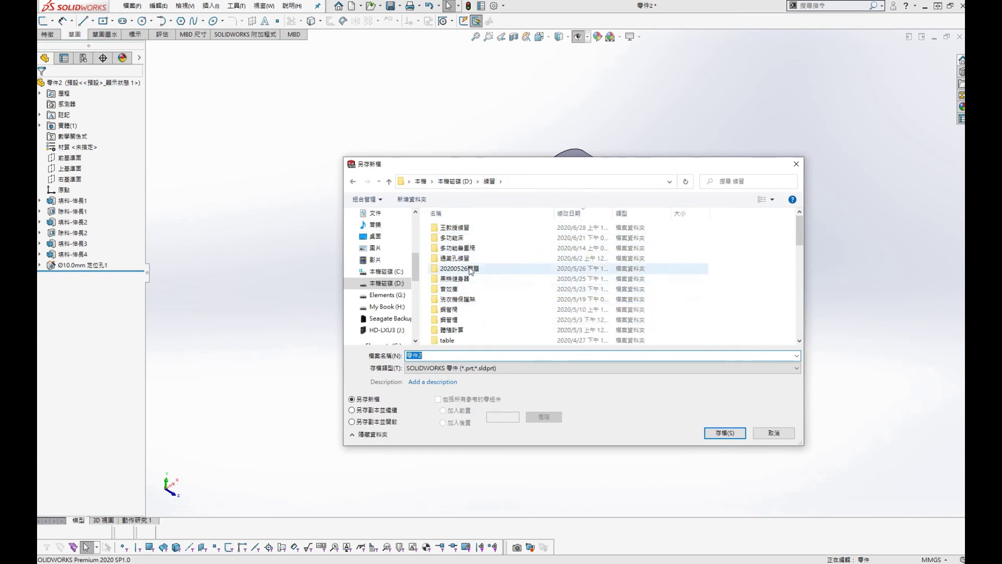
double_click(454, 228)
double_click(472, 228)
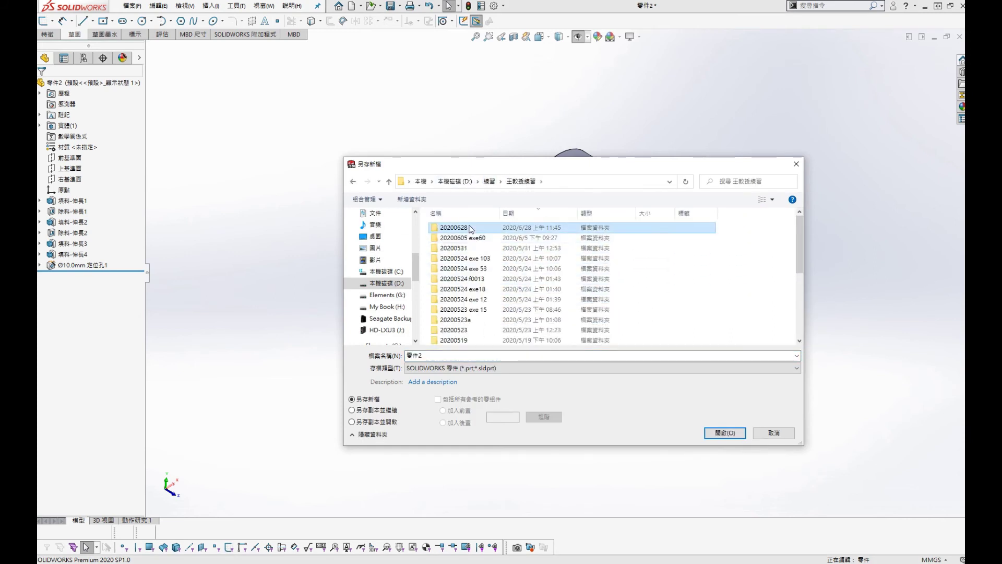
double_click(414, 356)
type("2020062")
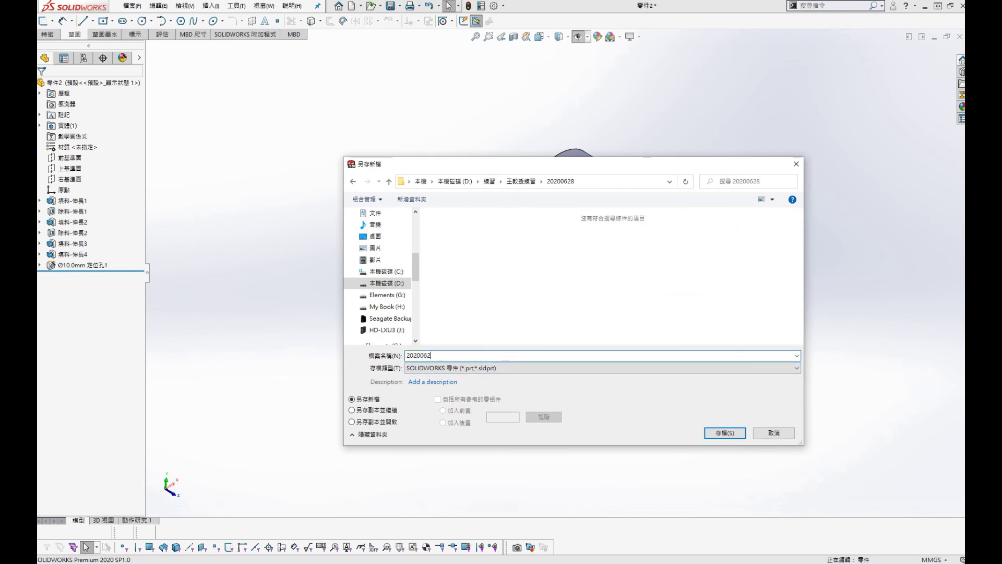
type("8")
key("Return")
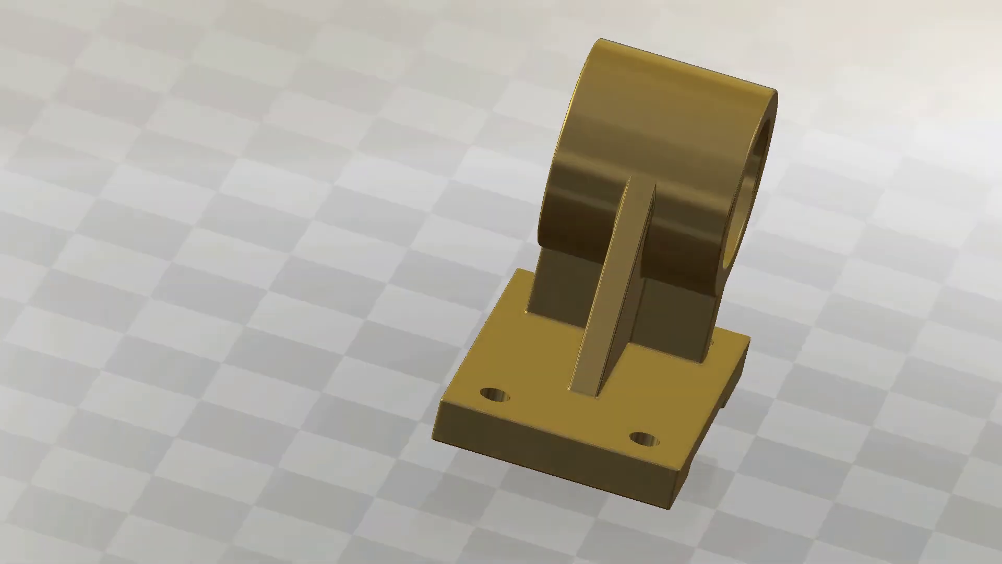